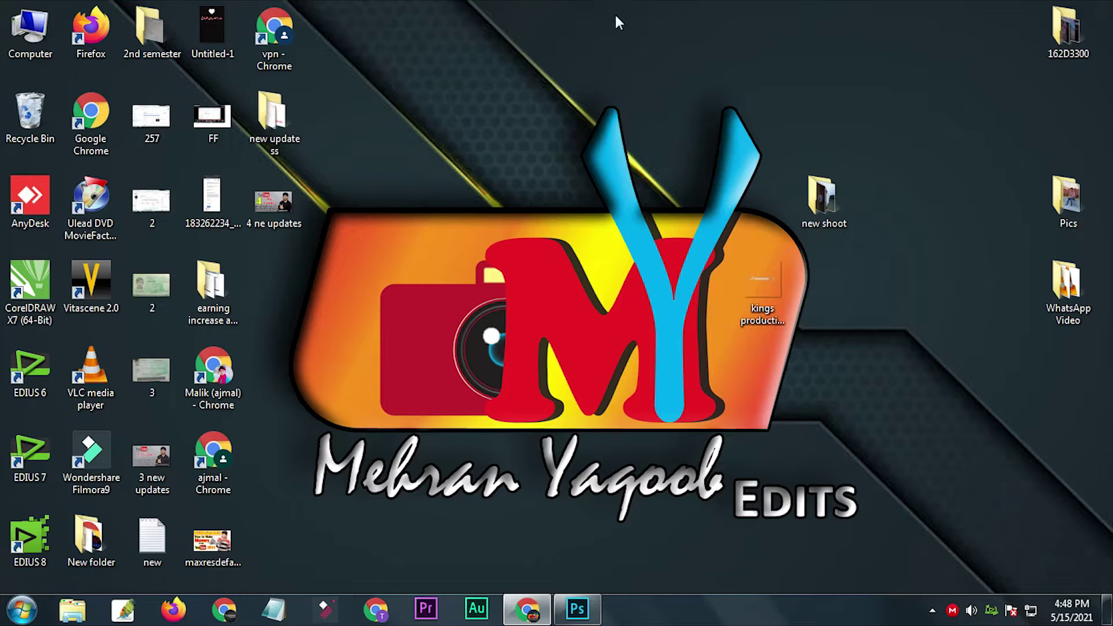
# Bring up the street photo, close floating Properties, and expand and narrow the side panels
pyautogui.rightClick(615, 13)
pyautogui.click(686, 85)
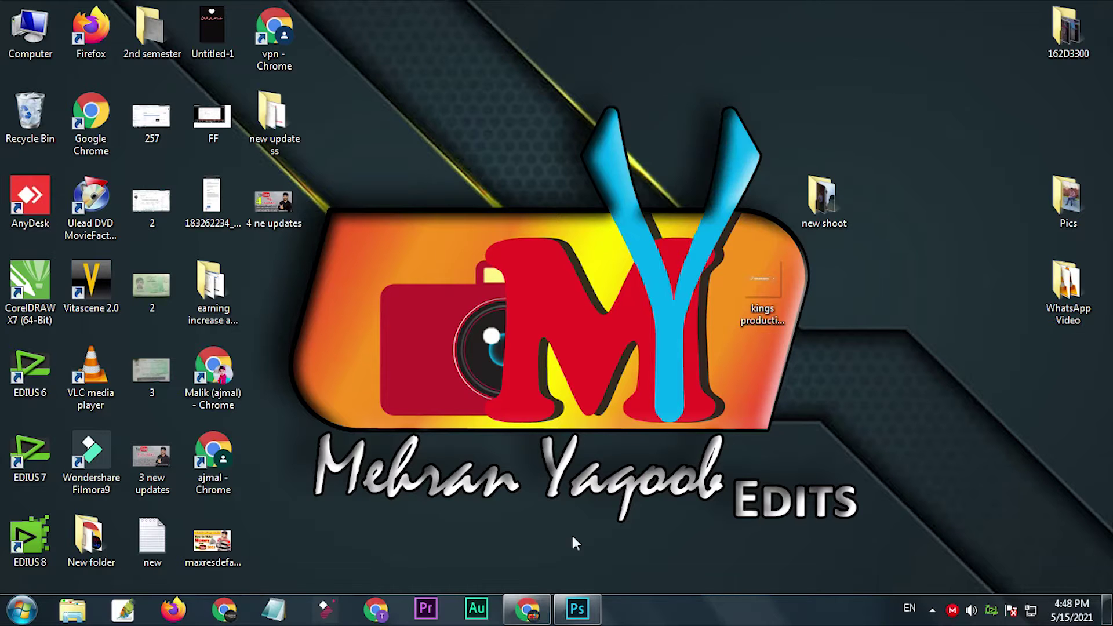
pyautogui.click(577, 607)
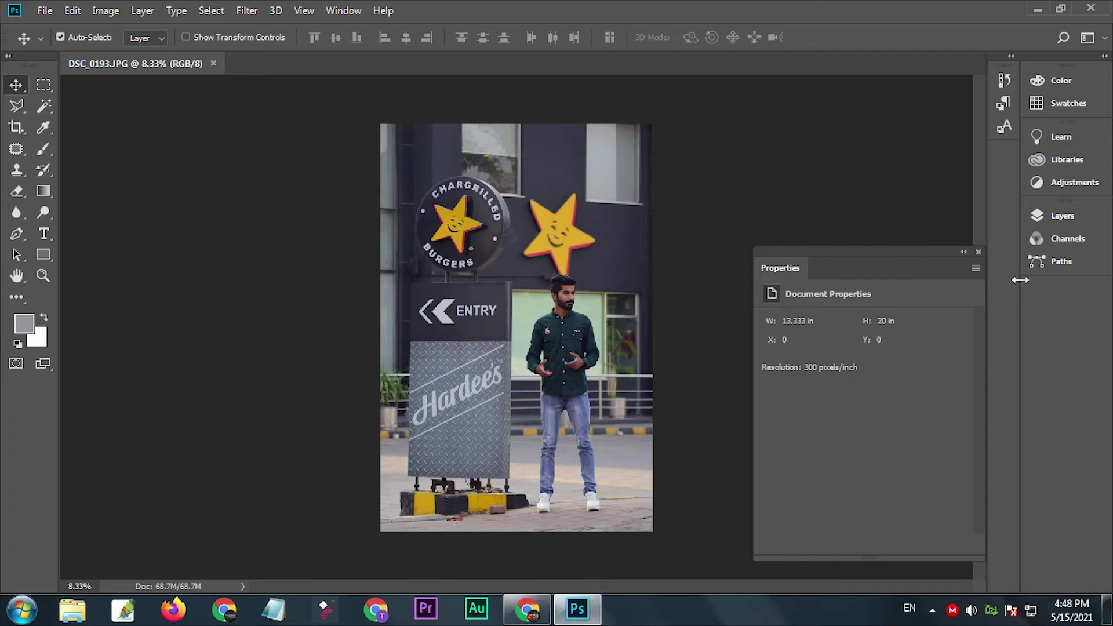
pyautogui.click(979, 252)
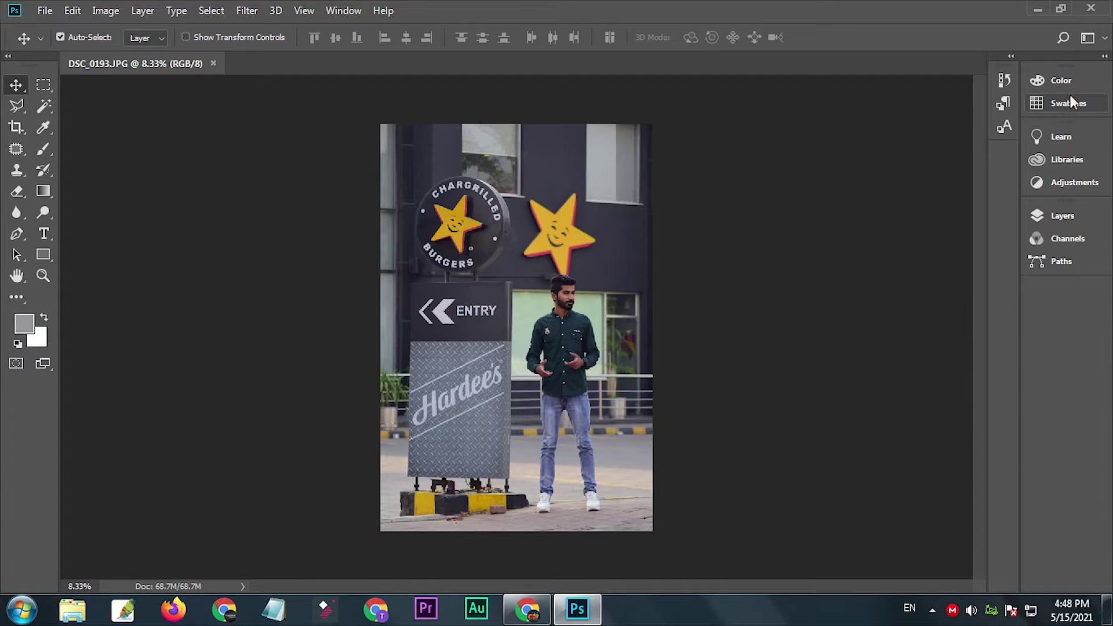
pyautogui.click(1105, 60)
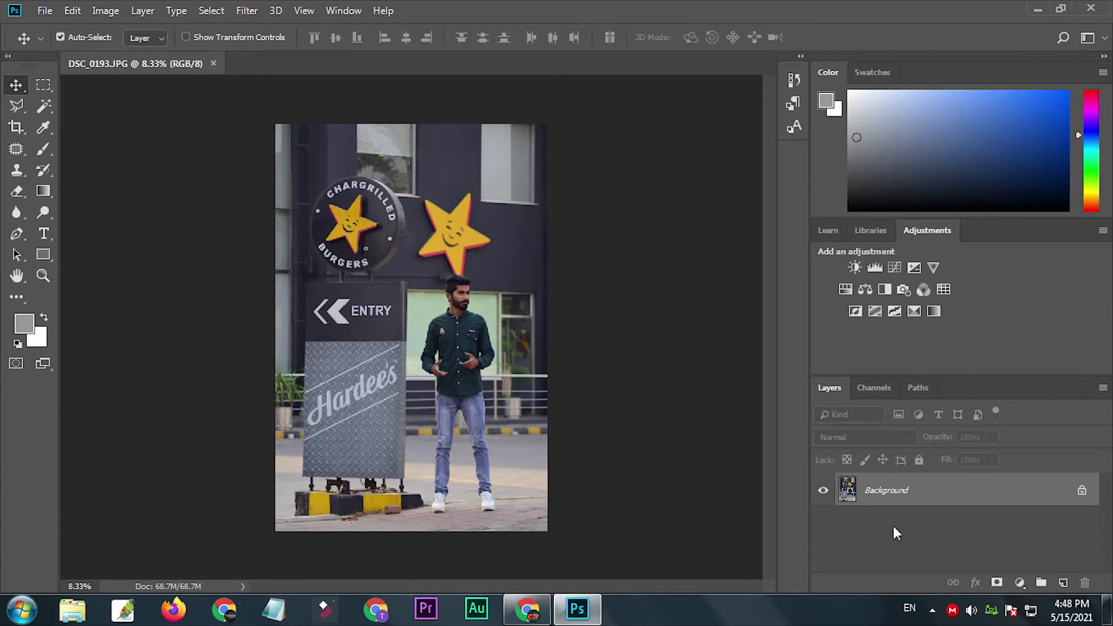
pyautogui.moveTo(809, 464); pyautogui.dragTo(945, 471)
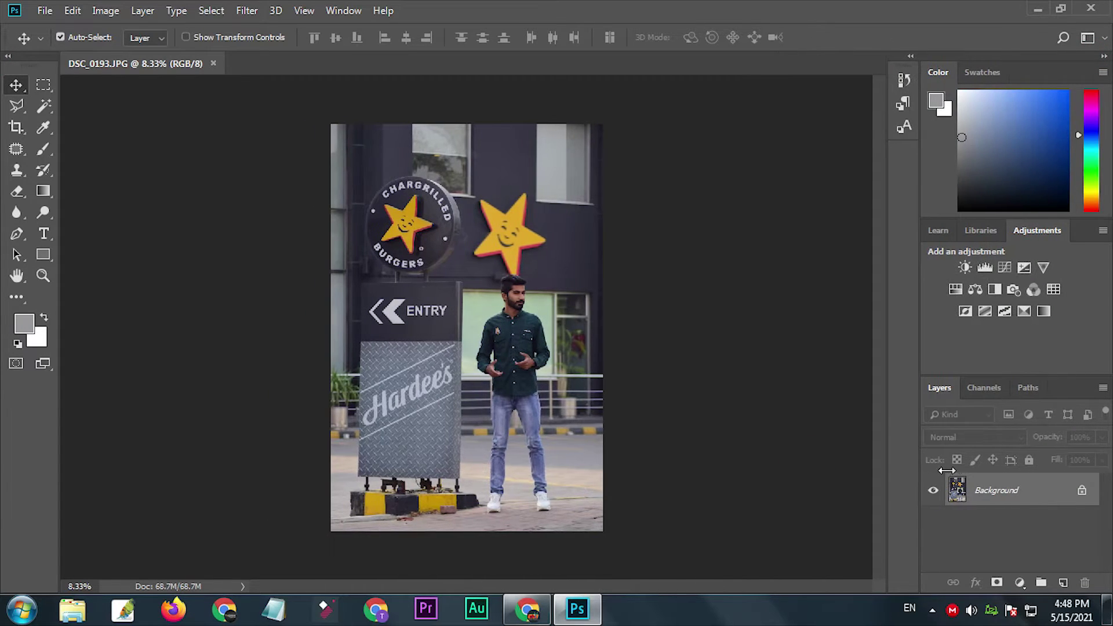
# Unlock the Background layer and add a Curves layer with the midpoint raised to brighten
pyautogui.click(1082, 493)
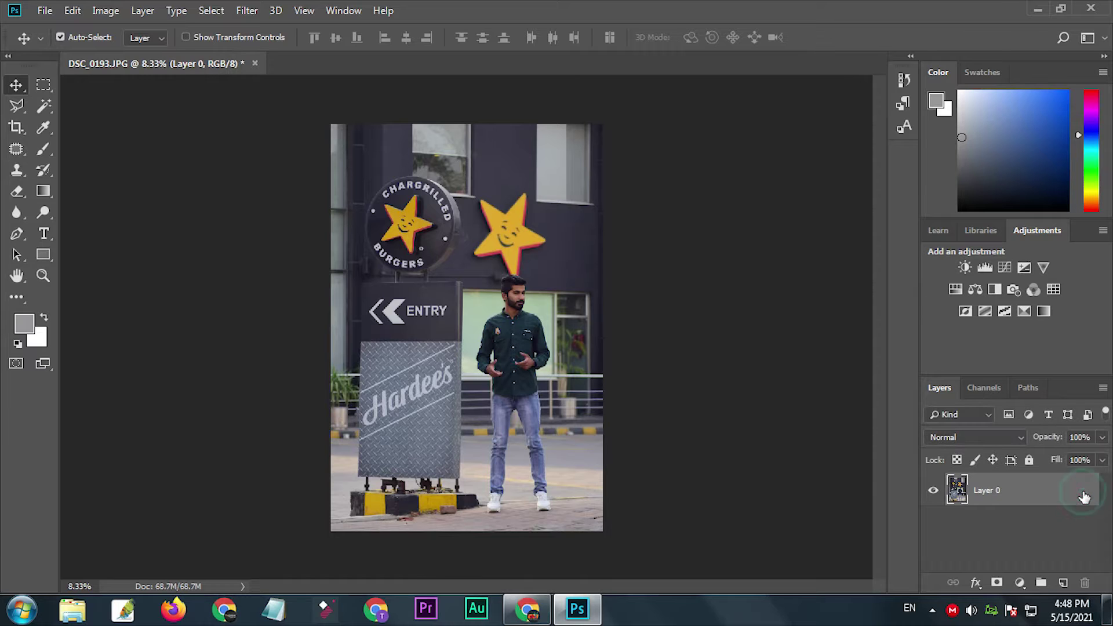
pyautogui.click(1022, 577)
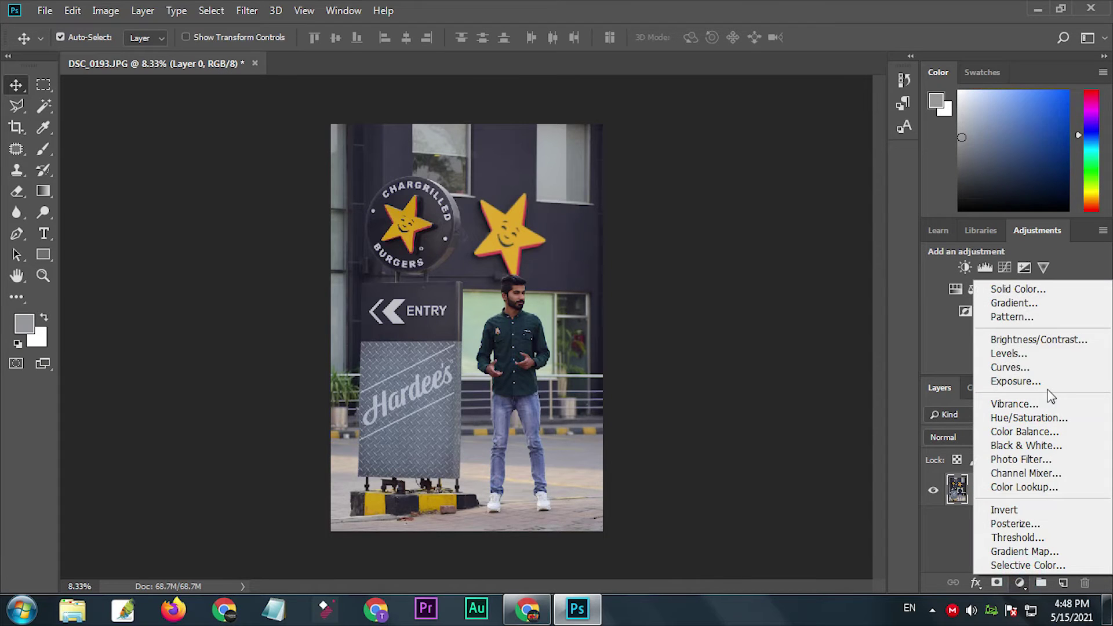
pyautogui.click(1014, 367)
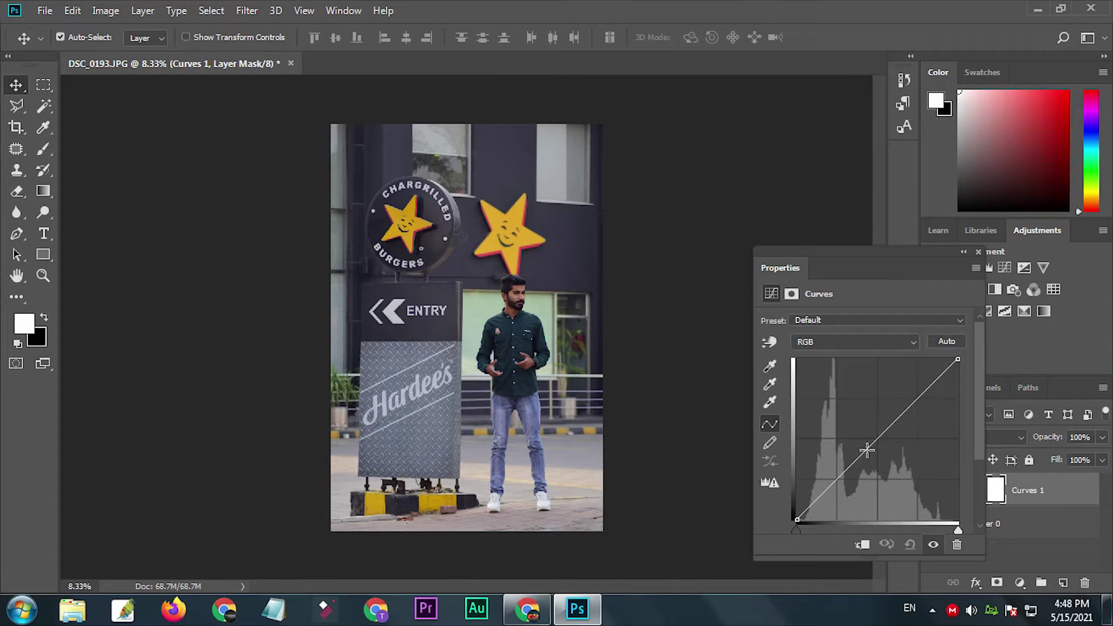
pyautogui.moveTo(870, 436); pyautogui.dragTo(862, 424)
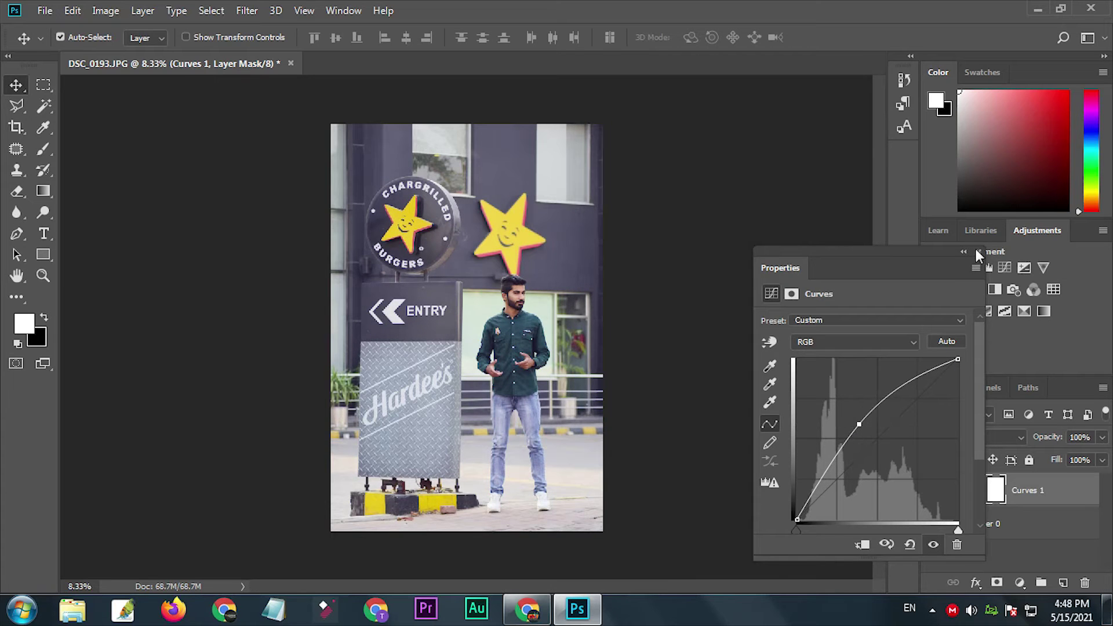
pyautogui.click(977, 253)
# Add a Levels layer with black point 29 and midtone 1.14 to deepen shadows
pyautogui.click(1020, 585)
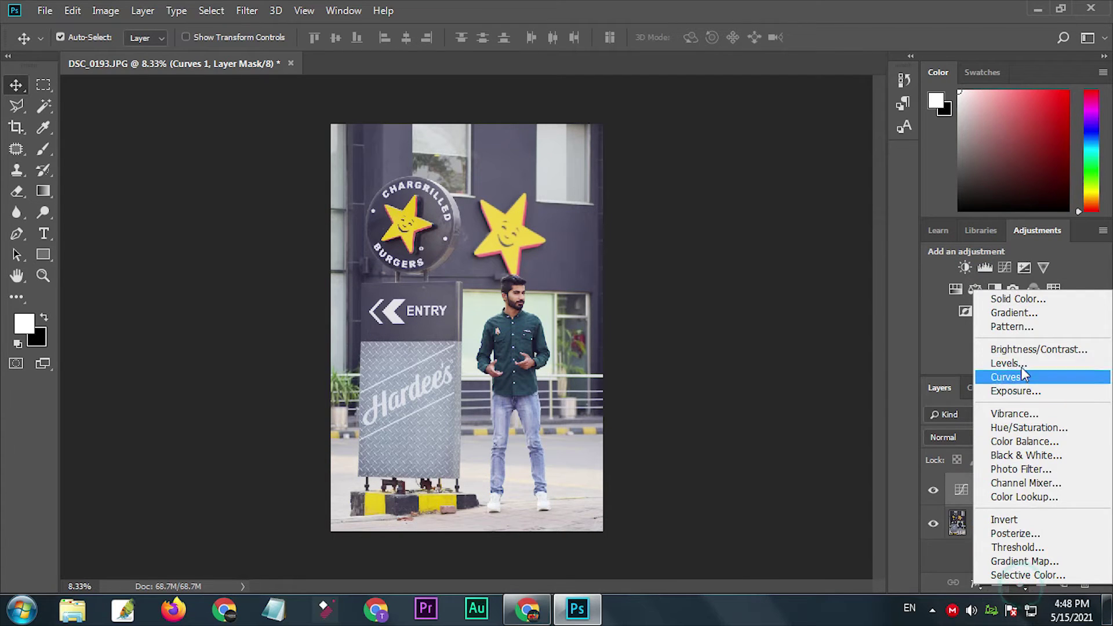
pyautogui.click(1014, 359)
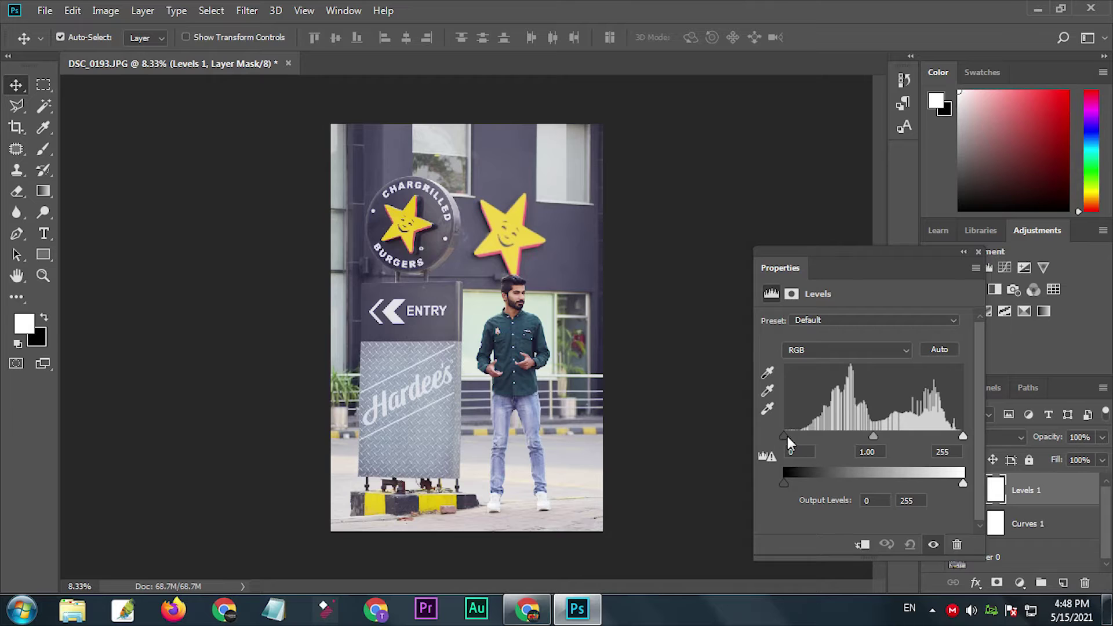
pyautogui.moveTo(784, 437); pyautogui.dragTo(797, 436)
pyautogui.moveTo(880, 437); pyautogui.dragTo(873, 435)
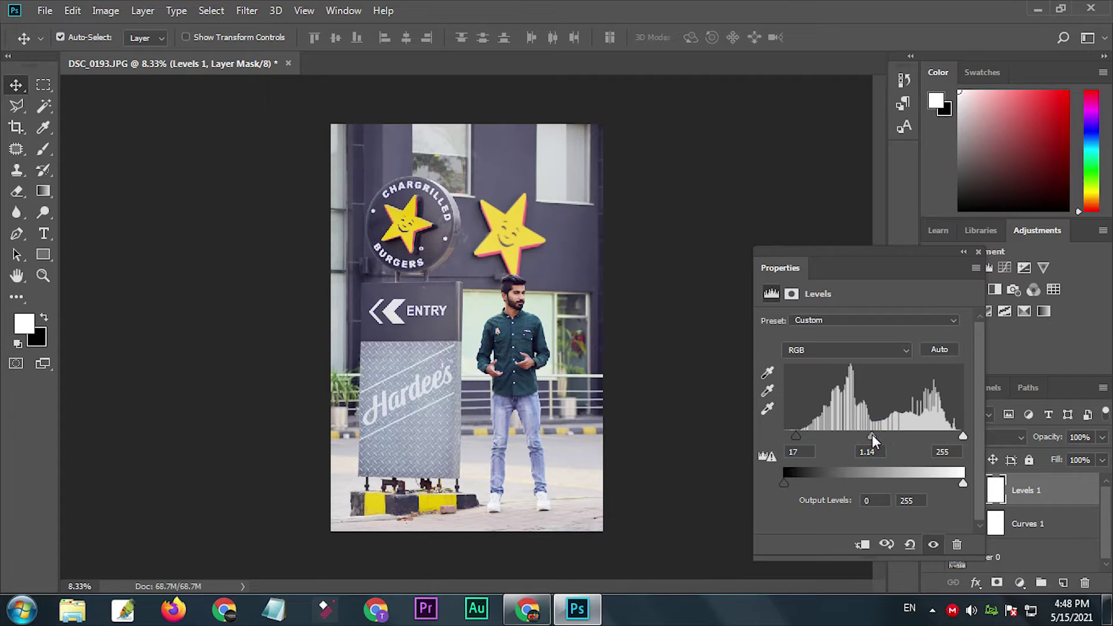
pyautogui.moveTo(796, 436); pyautogui.dragTo(805, 436)
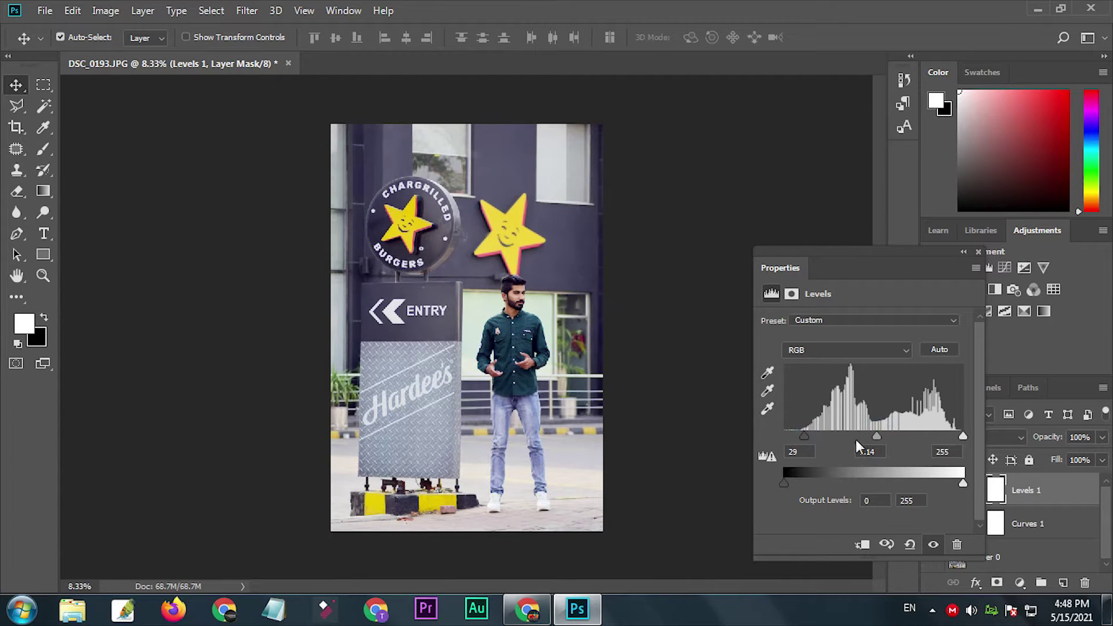
pyautogui.click(979, 251)
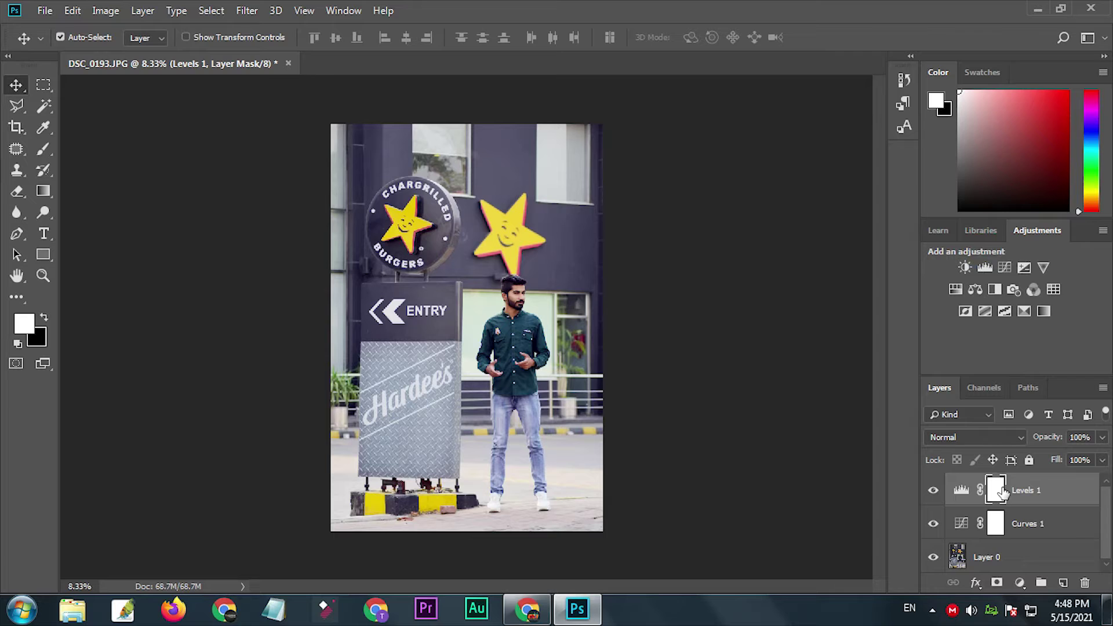
# Merge the photo, Curves and Levels layers into a single layer
pyautogui.keyDown('shift'); pyautogui.click(1012, 558); pyautogui.keyUp('shift')
pyautogui.rightClick(1009, 557)
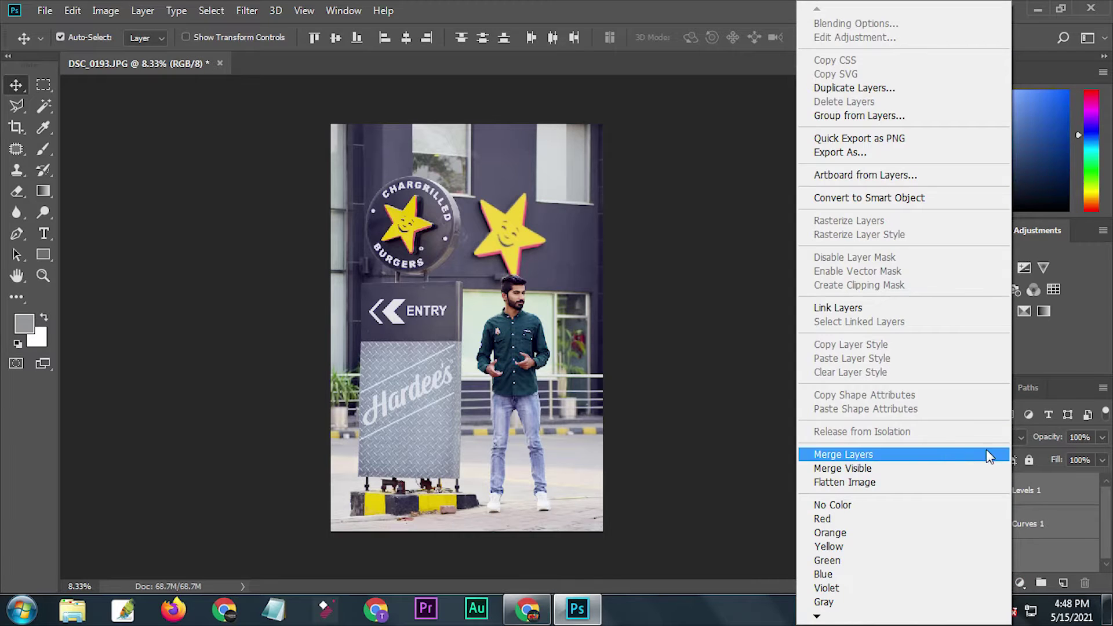
pyautogui.click(948, 456)
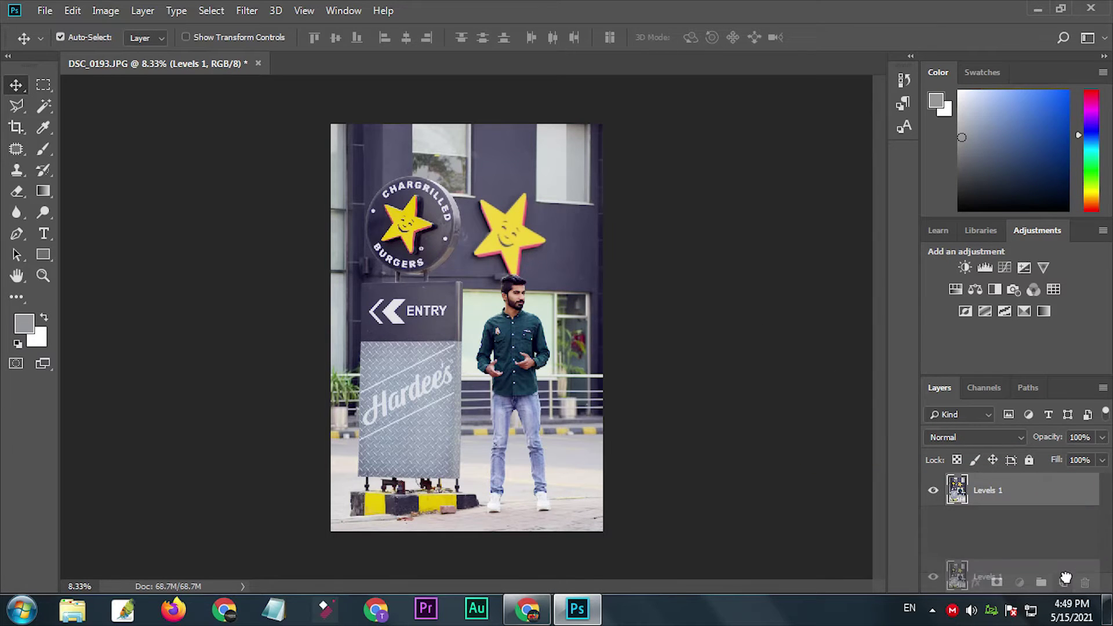
# Duplicate the merged layer and open the copy in Filter > Liquify, accepting the GPU notice
pyautogui.moveTo(1067, 498); pyautogui.dragTo(1064, 583)
pyautogui.click(247, 10)
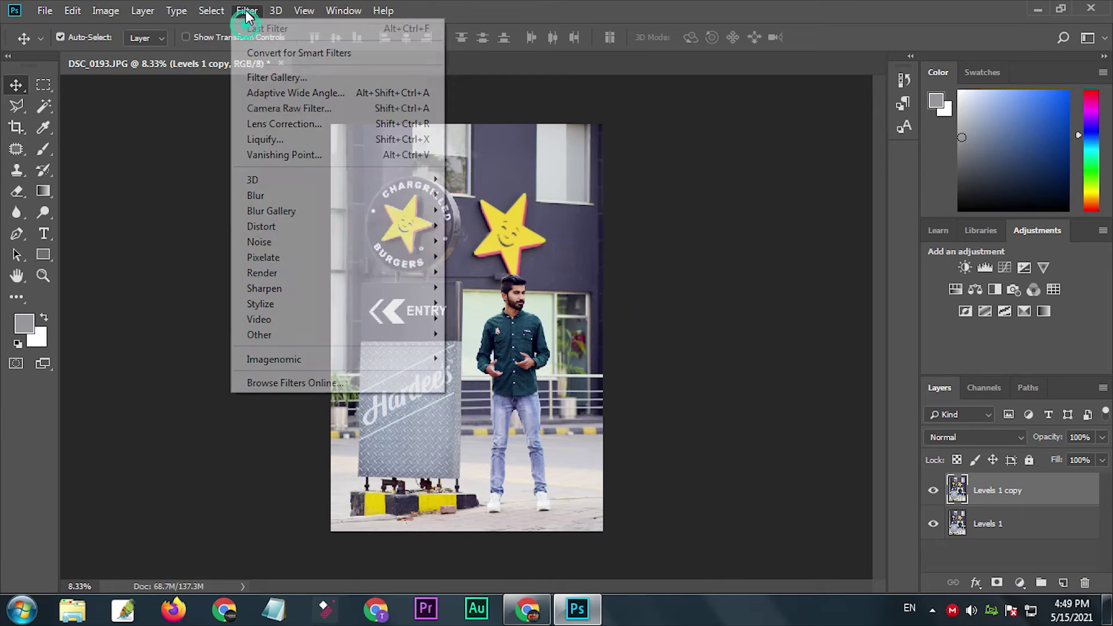
pyautogui.click(288, 139)
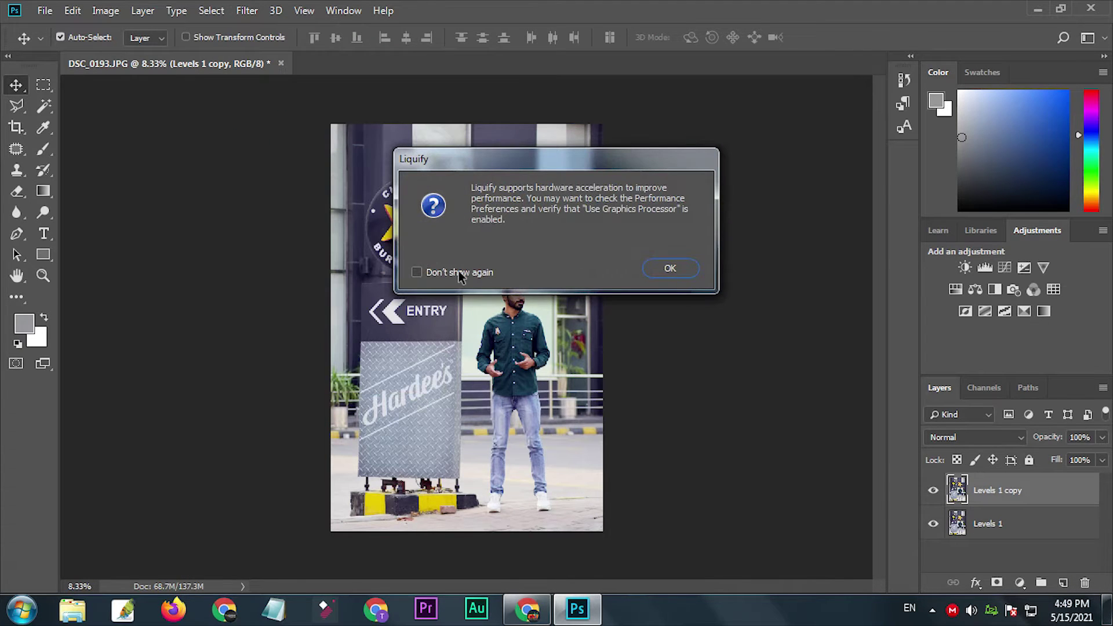
pyautogui.click(670, 271)
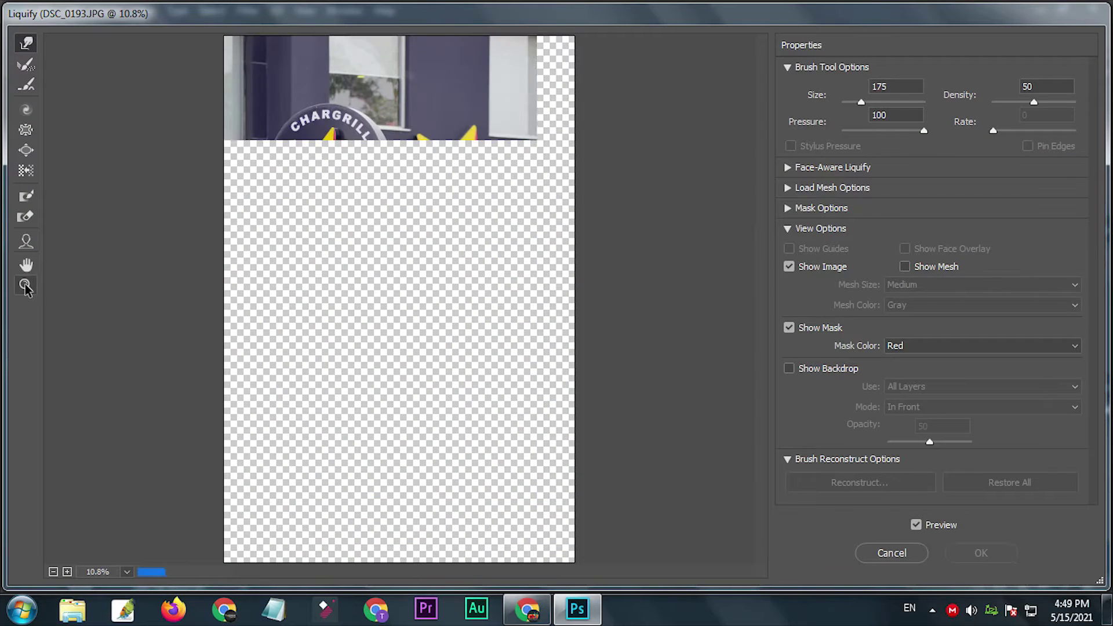
# Zoom the Liquify preview onto the head and try a Forward Warp on the hair, undoing it
pyautogui.click(26, 287)
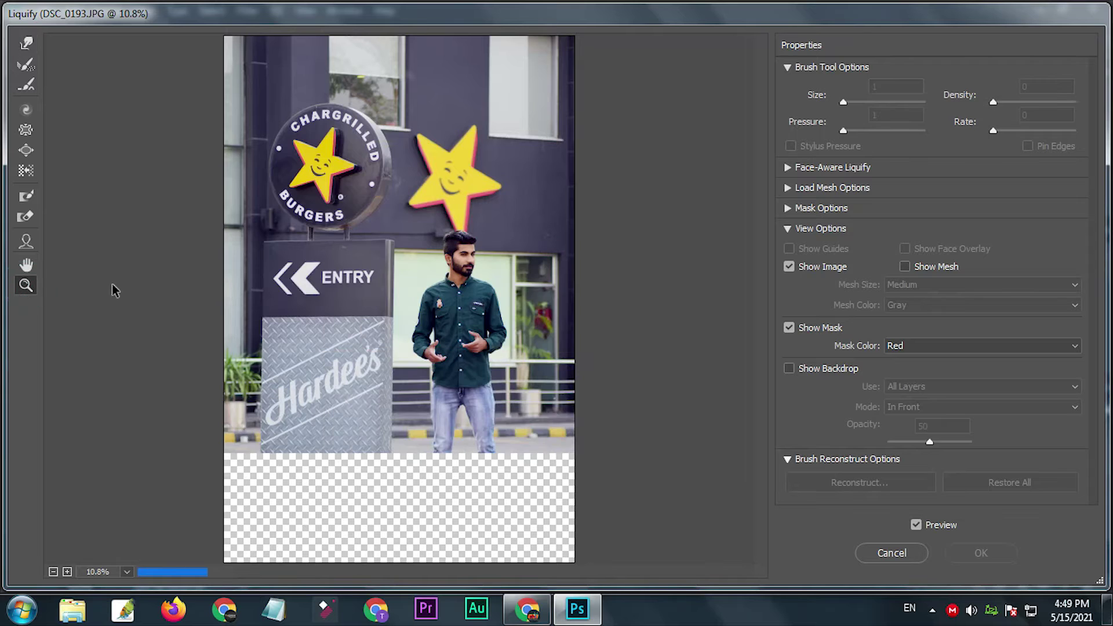
pyautogui.moveTo(442, 223); pyautogui.dragTo(467, 259)
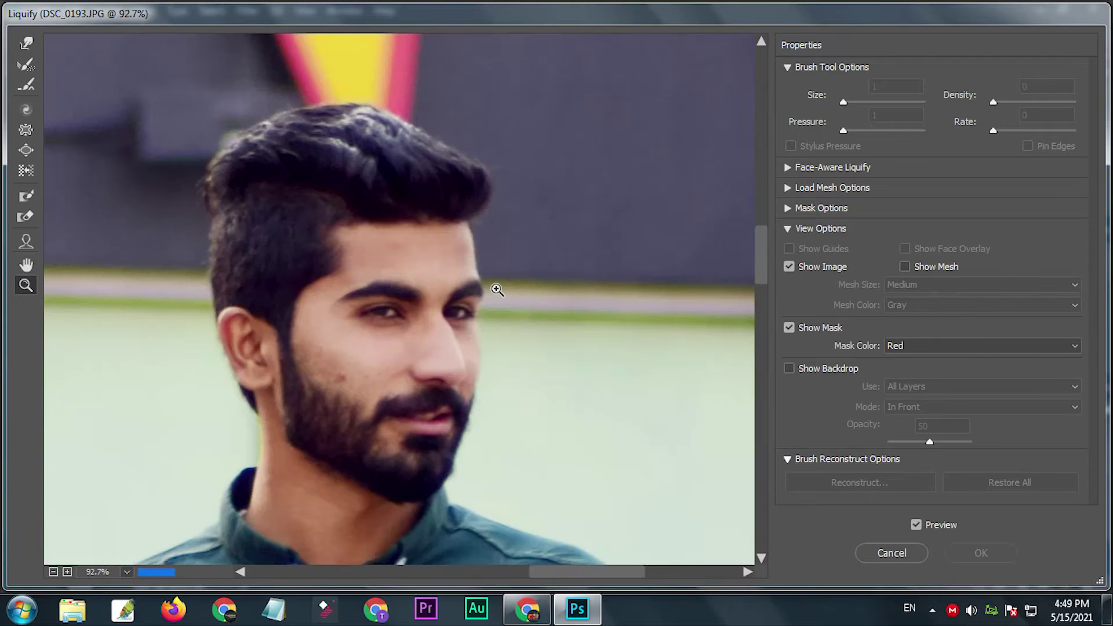
pyautogui.moveTo(410, 231); pyautogui.dragTo(474, 315)
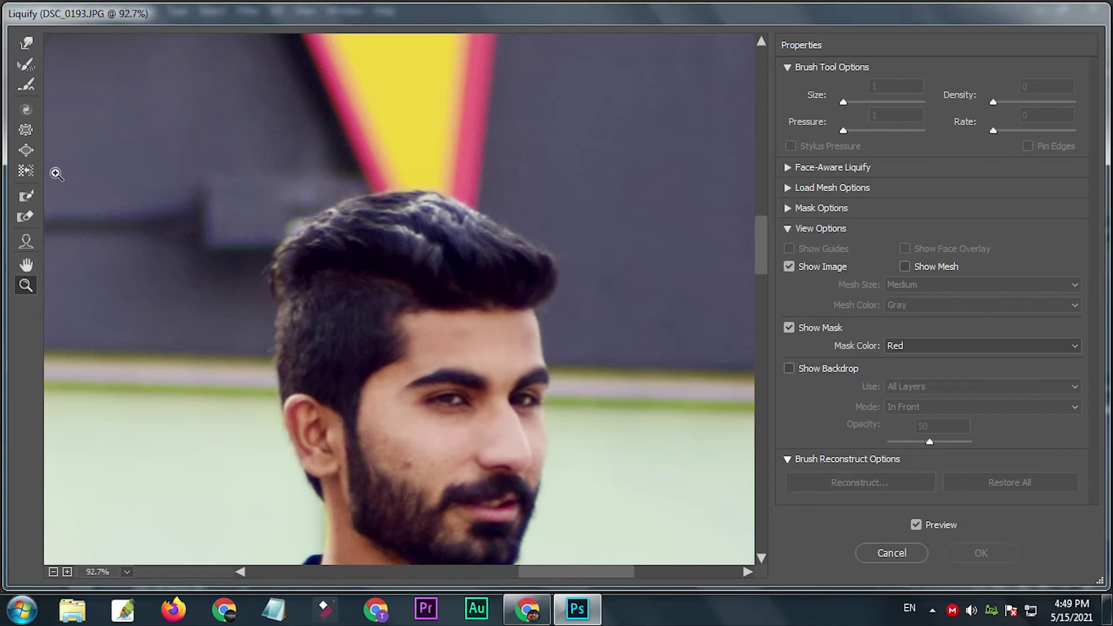
pyautogui.click(27, 43)
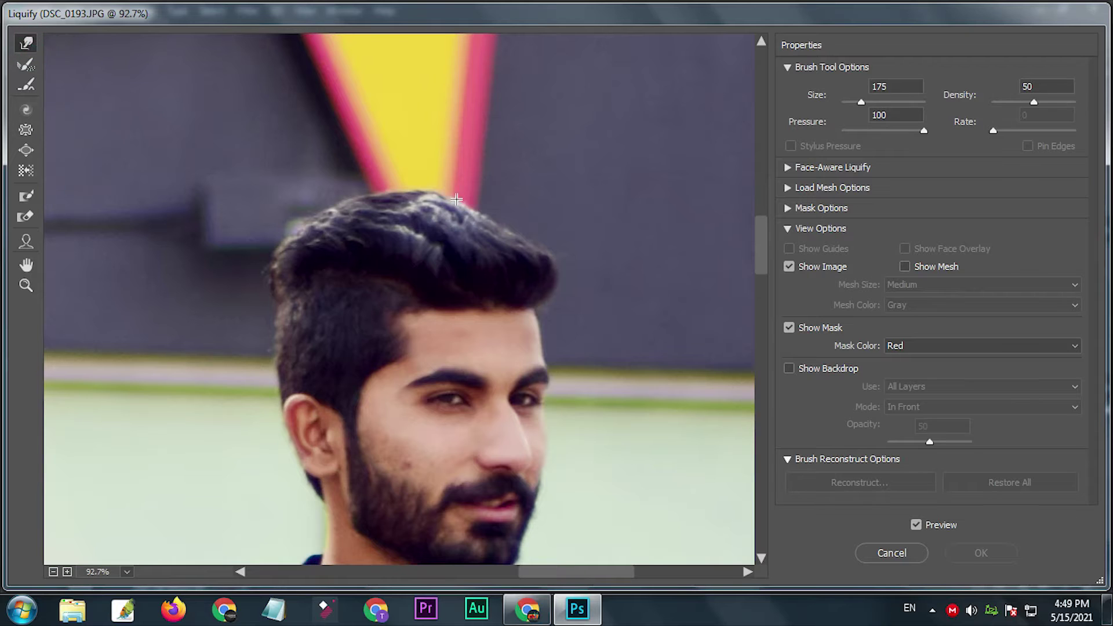
pyautogui.moveTo(507, 214)
pyautogui.mouseDown()
pyautogui.moveTo(525, 204)
pyautogui.moveTo(472, 211)
pyautogui.moveTo(510, 224)
pyautogui.moveTo(532, 217)
pyautogui.moveTo(490, 219)
pyautogui.moveTo(419, 196)
pyautogui.moveTo(418, 173)
pyautogui.mouseUp()
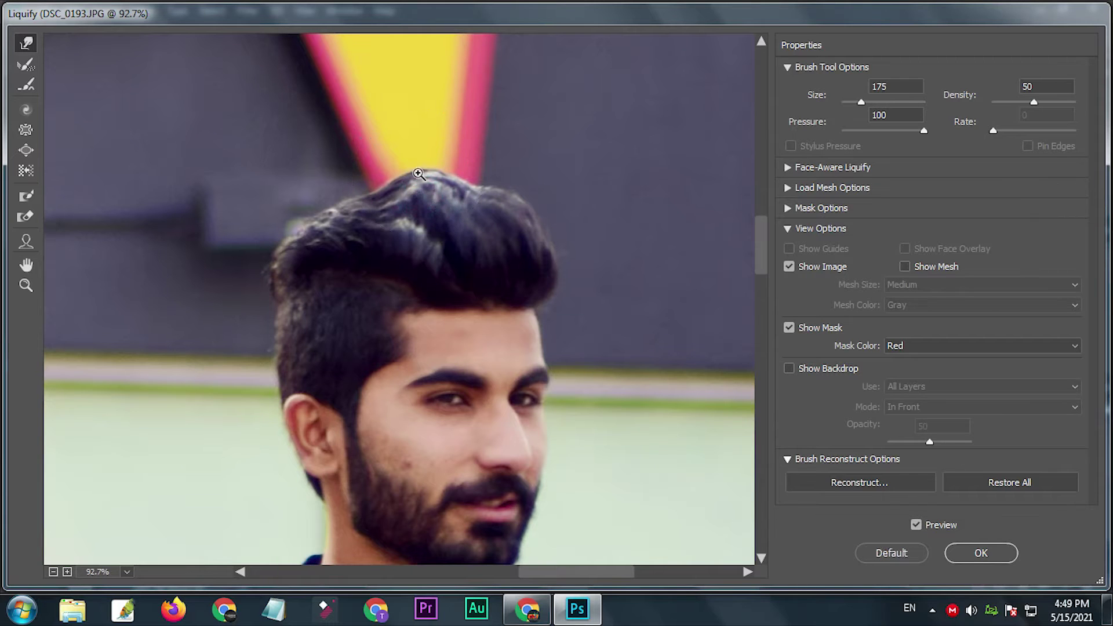
pyautogui.hotkey('ctrl', 'alt', 'z')
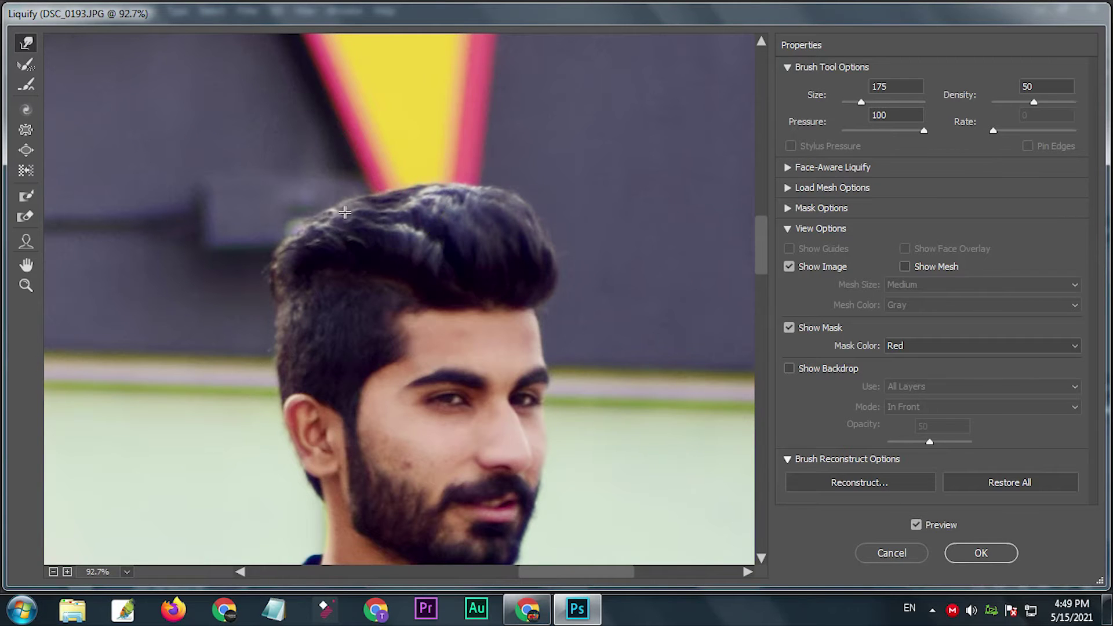
# Push the hair crown and edges outward into a fuller, rounder quiff and apply Liquify
pyautogui.moveTo(312, 229)
pyautogui.mouseDown()
pyautogui.moveTo(298, 204)
pyautogui.moveTo(368, 211)
pyautogui.moveTo(398, 186)
pyautogui.moveTo(318, 219)
pyautogui.mouseUp()
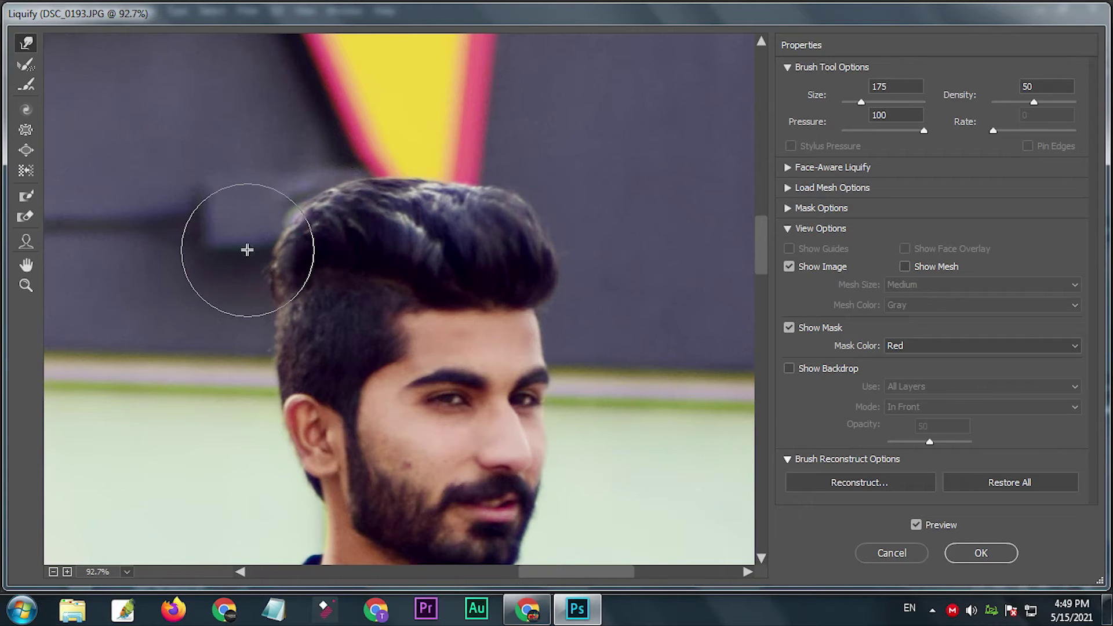
pyautogui.click(246, 284)
pyautogui.moveTo(246, 285); pyautogui.dragTo(249, 262)
pyautogui.click(268, 229)
pyautogui.moveTo(418, 211)
pyautogui.mouseDown()
pyautogui.moveTo(455, 199)
pyautogui.moveTo(539, 232)
pyautogui.mouseUp()
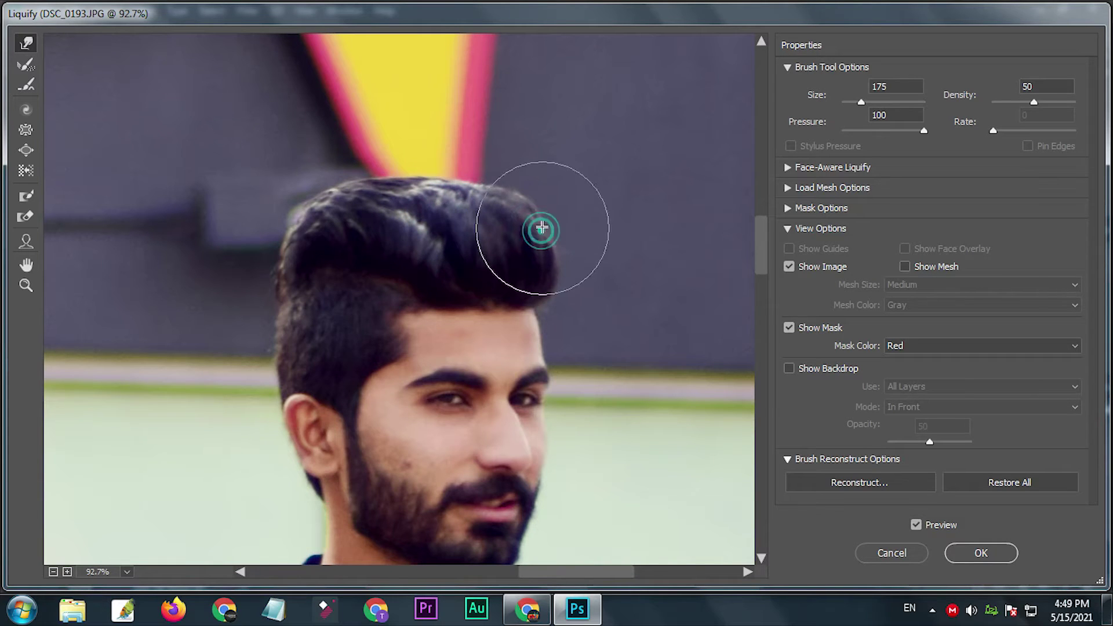
pyautogui.moveTo(483, 208); pyautogui.dragTo(460, 211)
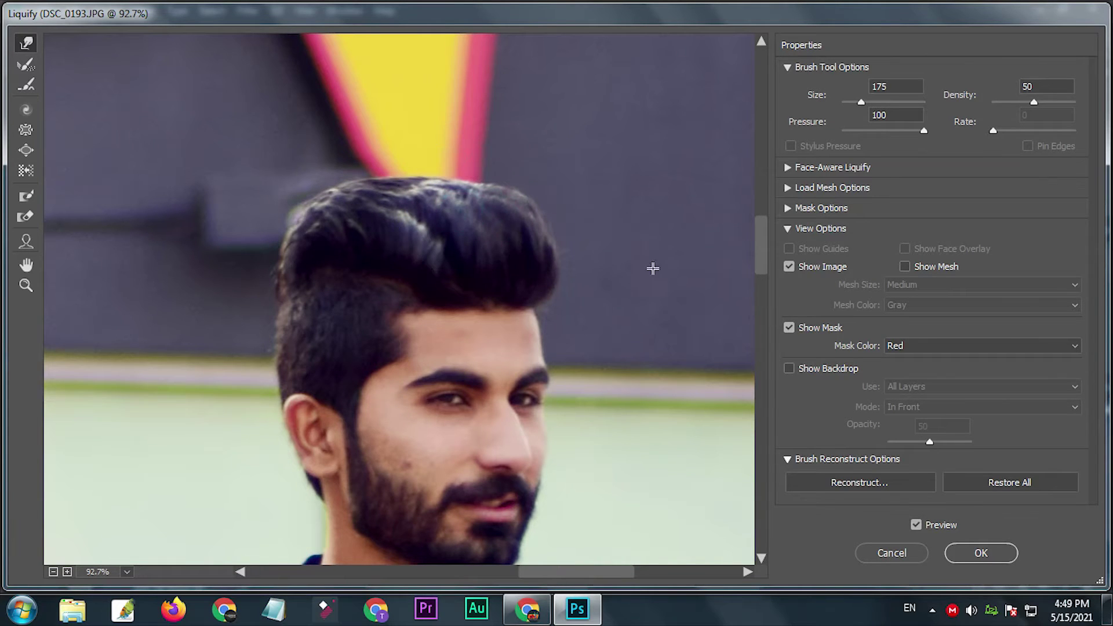
pyautogui.moveTo(554, 236); pyautogui.dragTo(525, 231)
pyautogui.moveTo(342, 194); pyautogui.dragTo(340, 189)
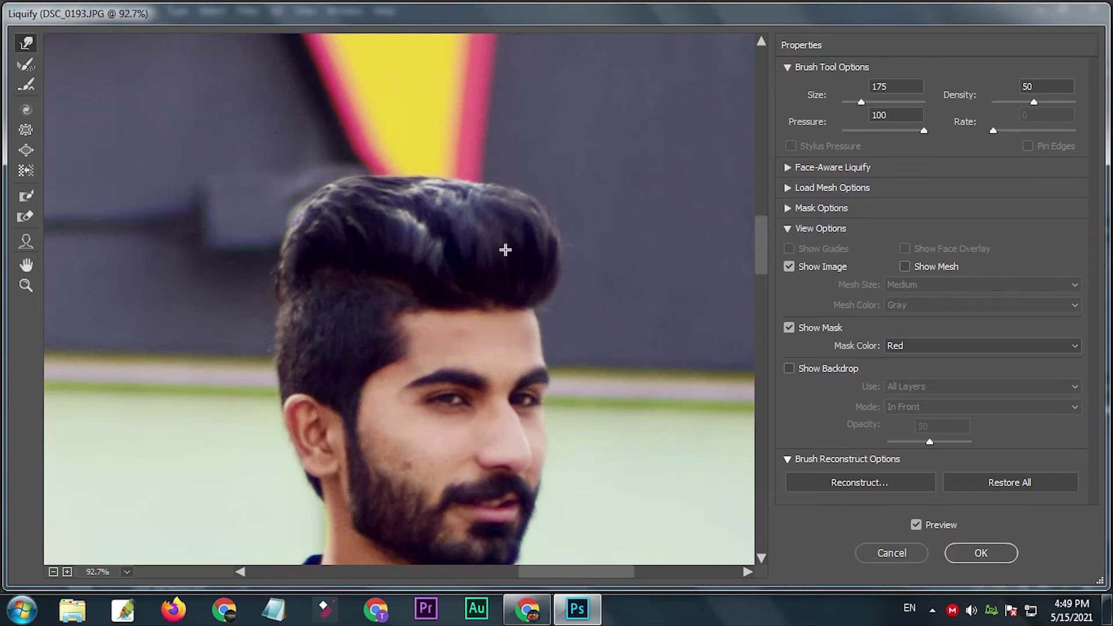
pyautogui.moveTo(390, 210); pyautogui.dragTo(390, 205)
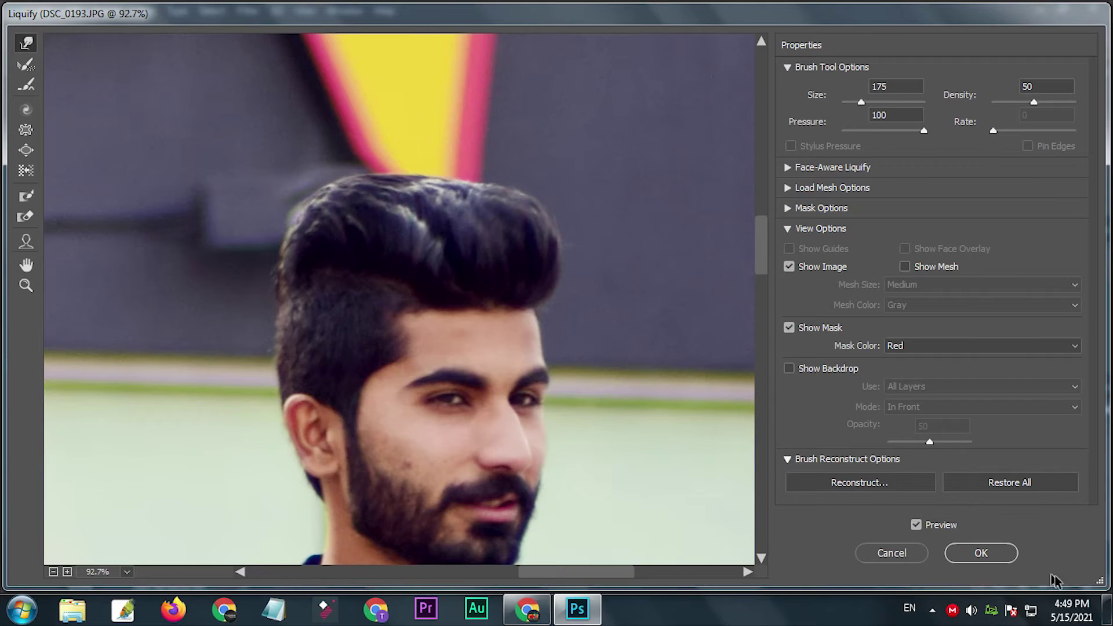
pyautogui.click(984, 558)
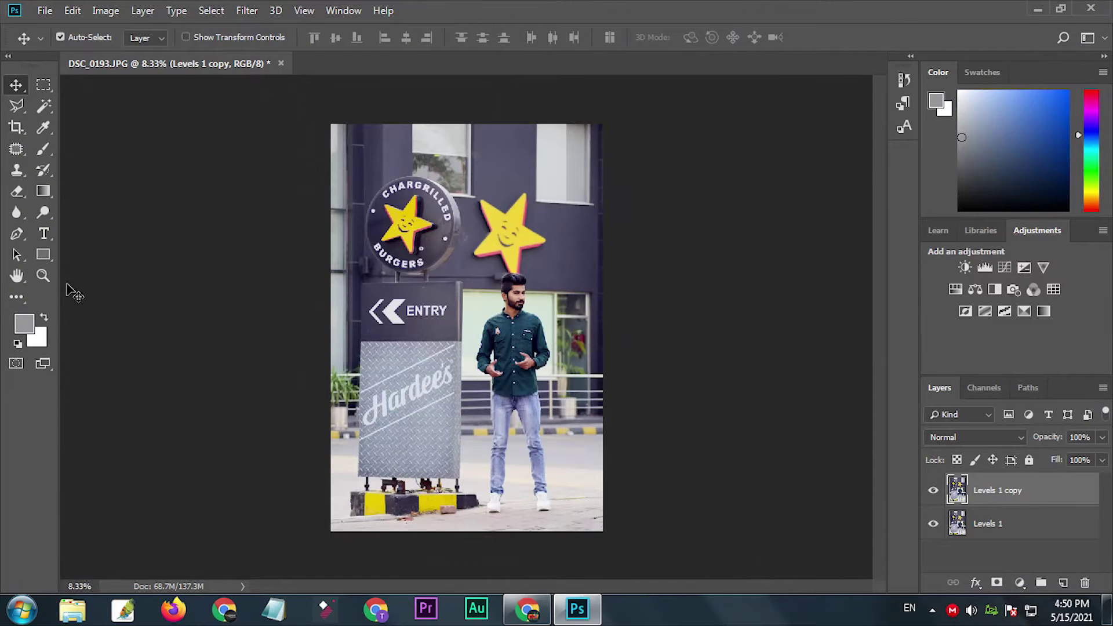
# Zoom in closely on the man's face and cheek
pyautogui.click(43, 276)
pyautogui.moveTo(504, 283); pyautogui.dragTo(535, 321)
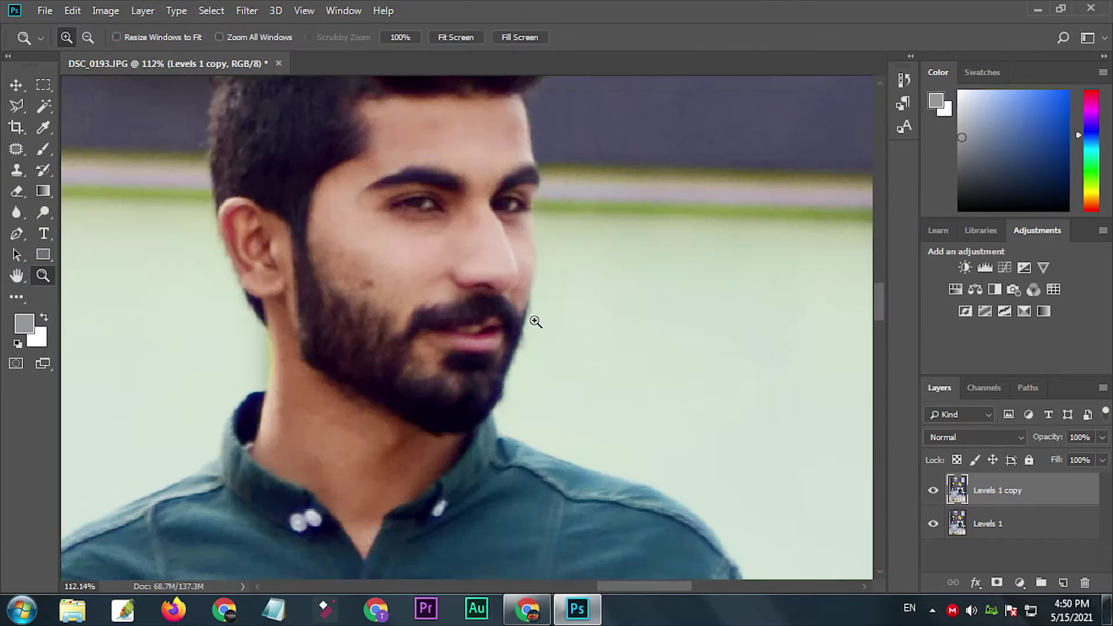
pyautogui.scroll(2, 398, 186)
pyautogui.scroll(1, 382, 255)
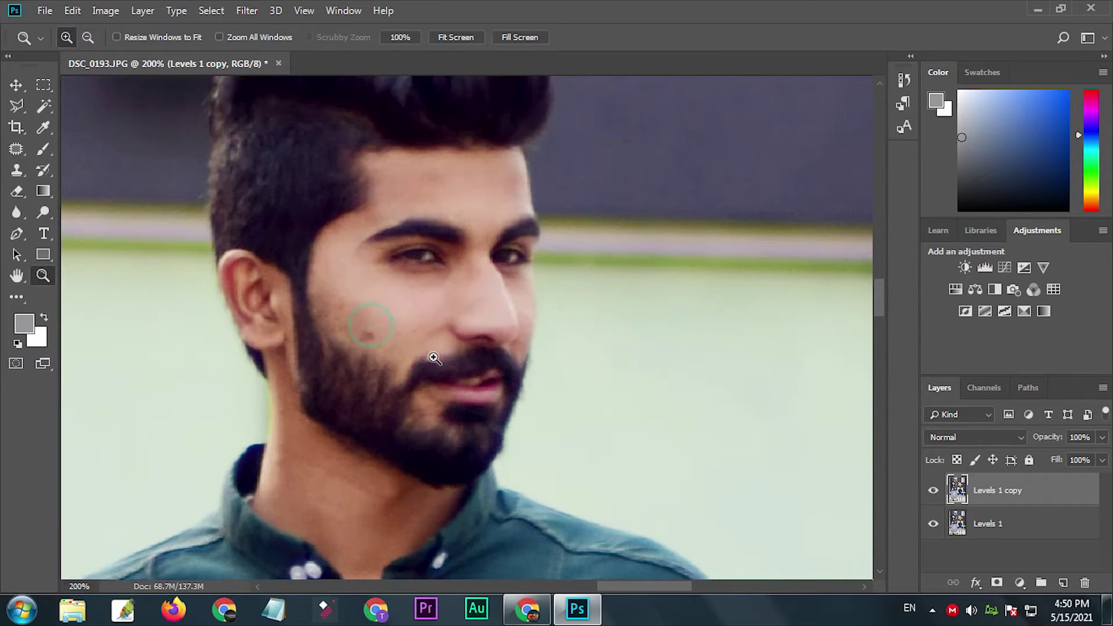
pyautogui.click(432, 359)
# Heal four cheek blemishes with the Spot Healing Brush Tool
pyautogui.rightClick(19, 157)
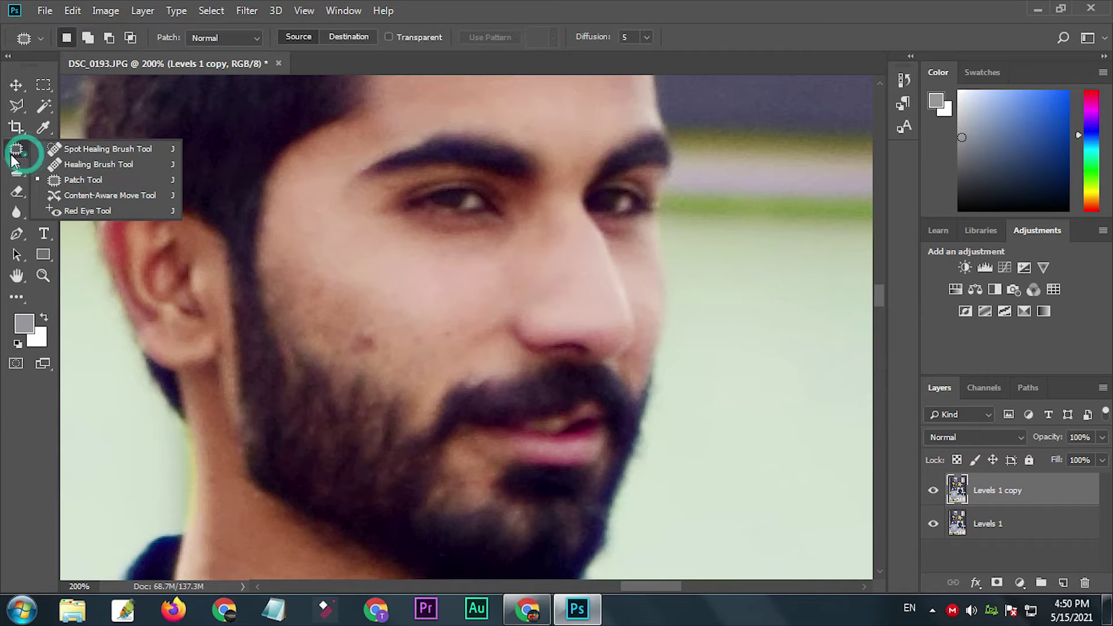
pyautogui.click(64, 148)
pyautogui.click(366, 342)
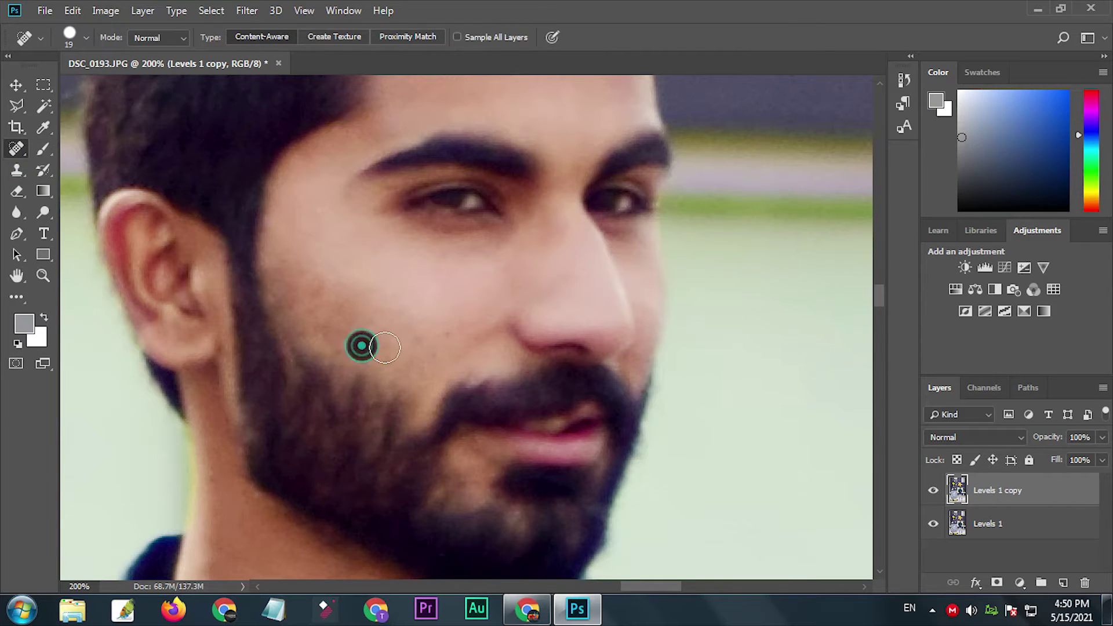
pyautogui.click(317, 292)
pyautogui.click(447, 333)
pyautogui.click(378, 343)
pyautogui.scroll(3, 376, 342)
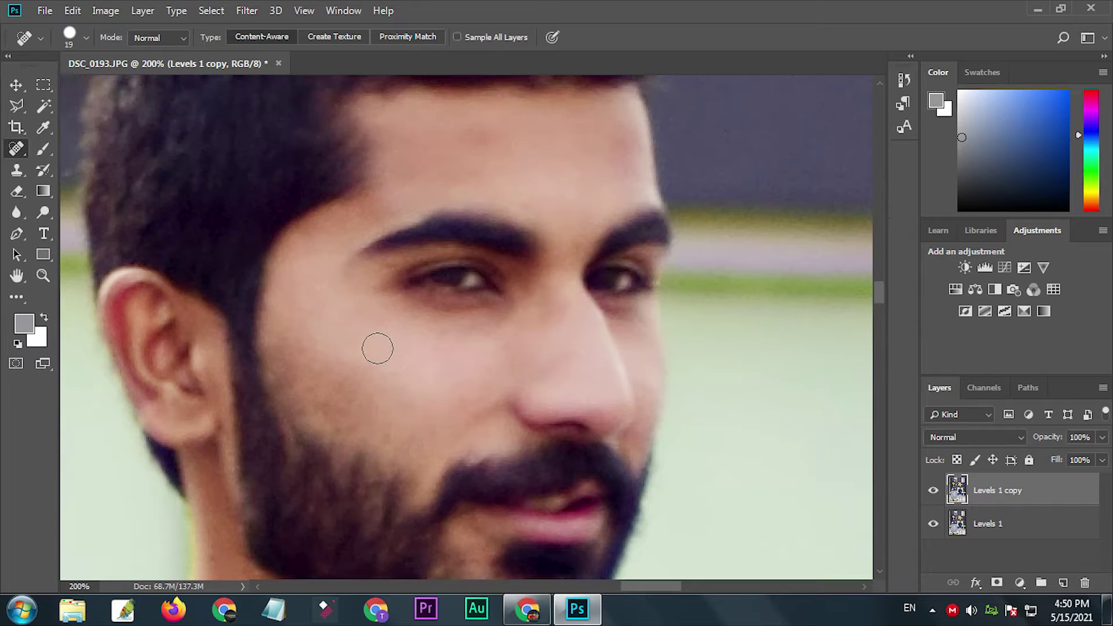
pyautogui.click(50, 150)
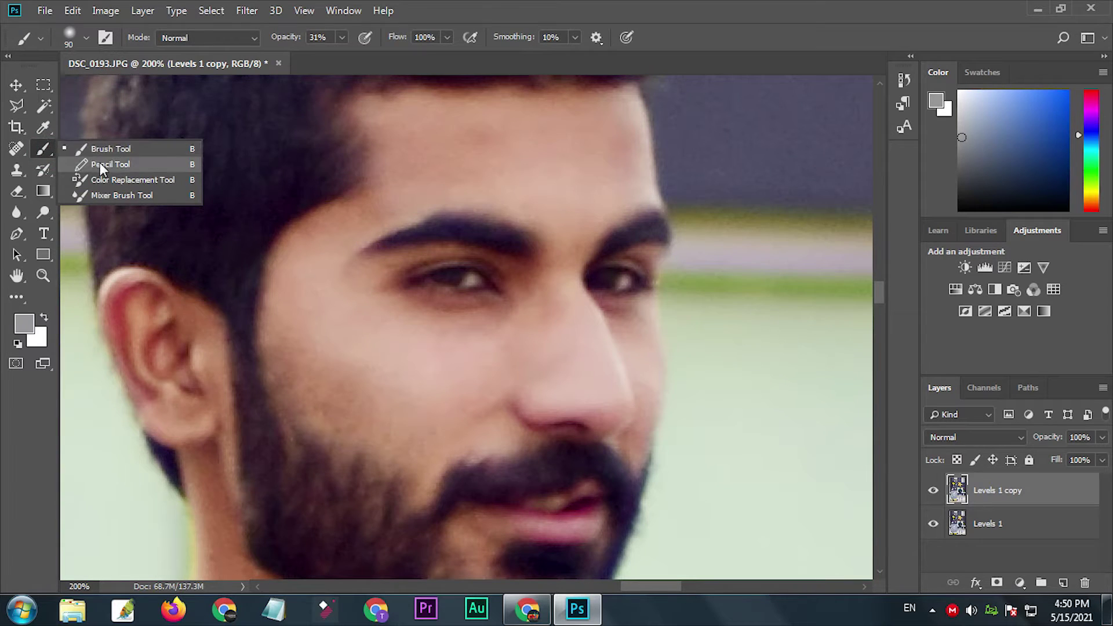
# Sample forehead skin tone and softly paint the forehead, temple, cheeks and under-eyes with a smaller brush
pyautogui.click(102, 155)
pyautogui.press('[')
pyautogui.press('[')
pyautogui.press('[')
pyautogui.press('[')
pyautogui.press('[')
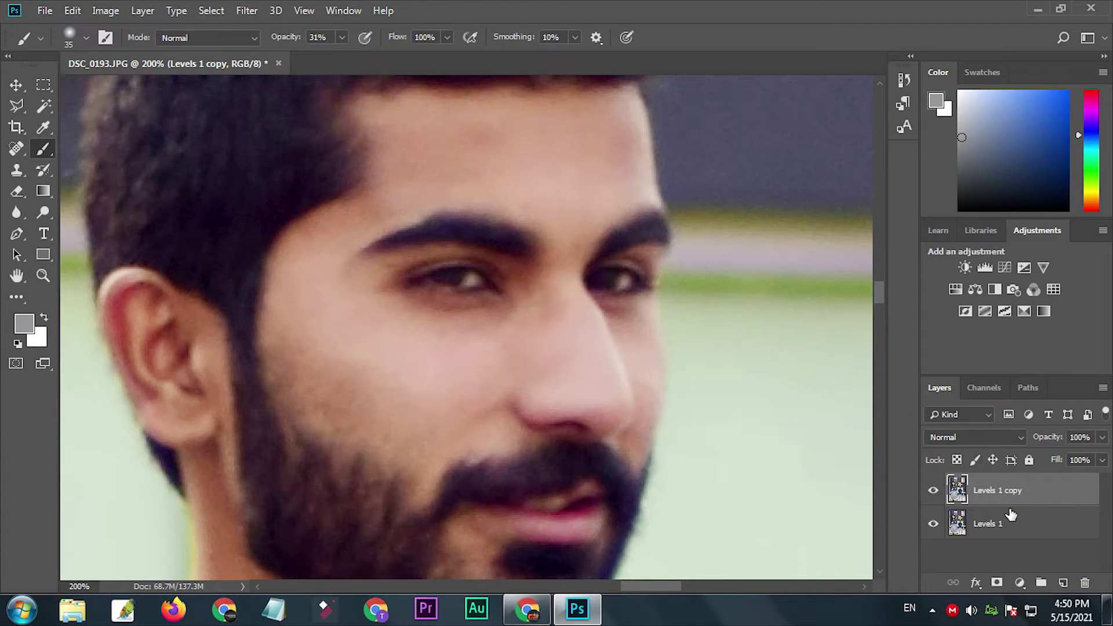
pyautogui.keyDown('alt'); pyautogui.click(554, 185); pyautogui.keyUp('alt')
pyautogui.moveTo(591, 126); pyautogui.dragTo(434, 123)
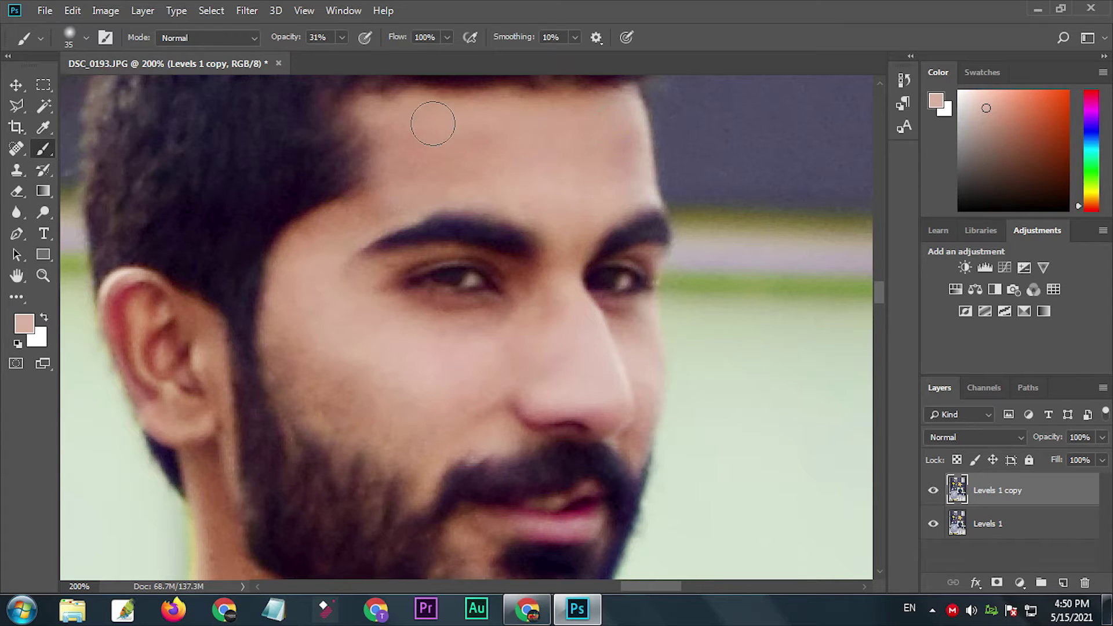
pyautogui.moveTo(393, 184)
pyautogui.mouseDown()
pyautogui.moveTo(331, 232)
pyautogui.moveTo(297, 302)
pyautogui.mouseUp()
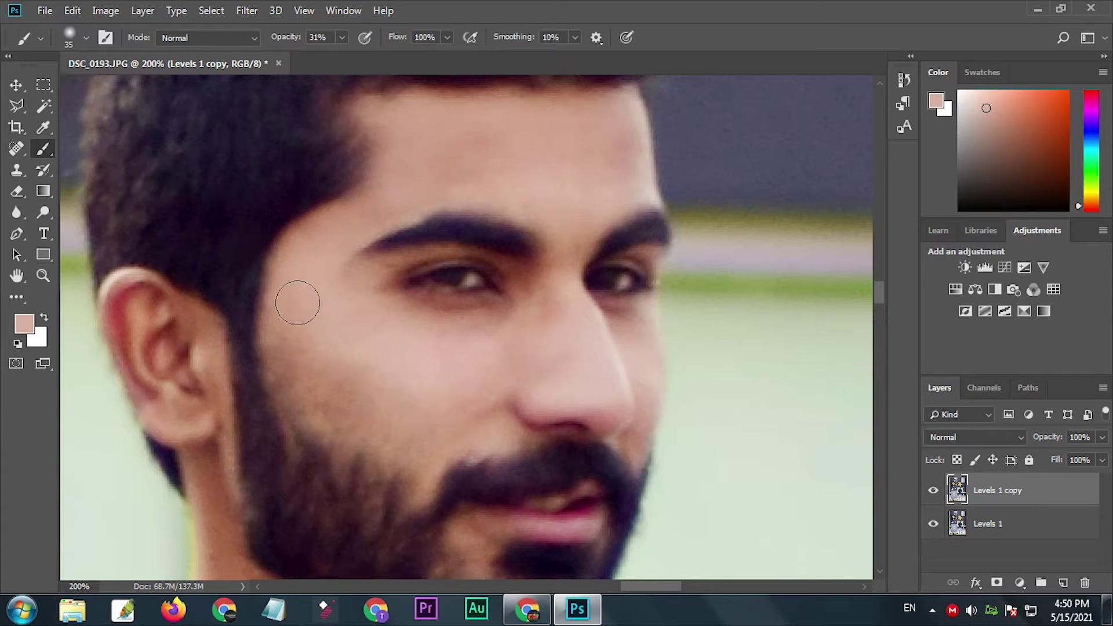
pyautogui.moveTo(304, 366); pyautogui.dragTo(400, 437)
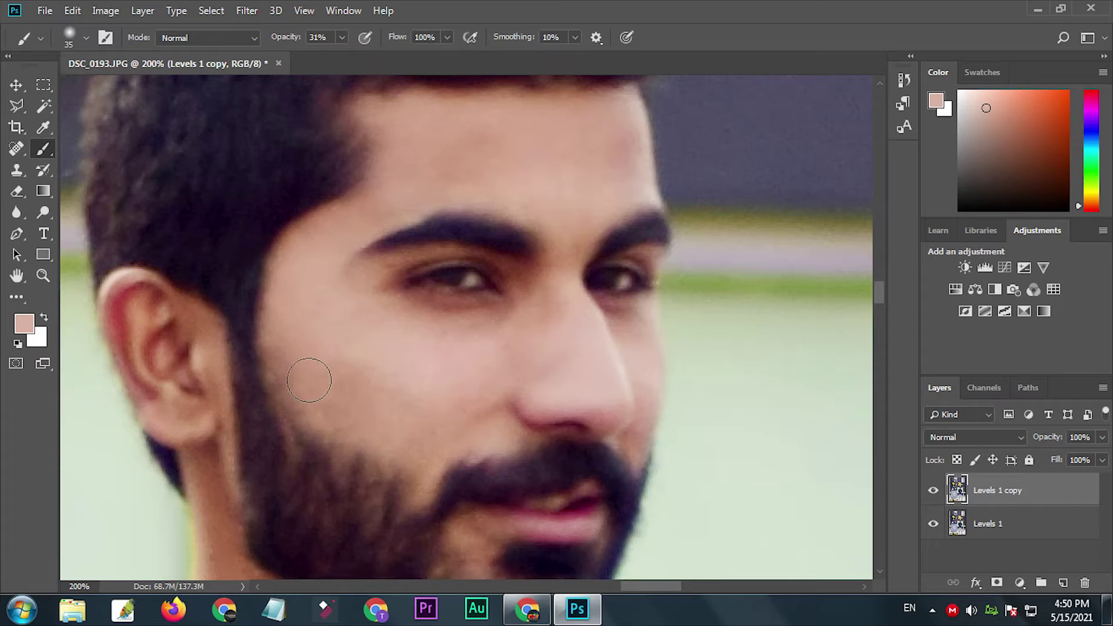
pyautogui.moveTo(337, 369); pyautogui.dragTo(393, 435)
pyautogui.moveTo(541, 303); pyautogui.dragTo(412, 320)
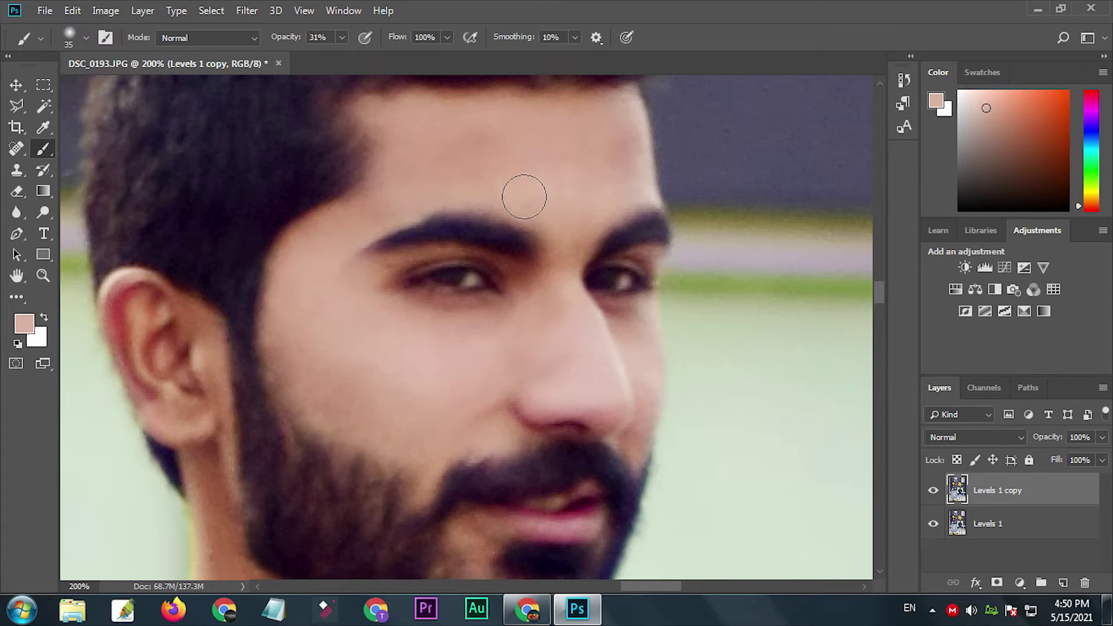
pyautogui.moveTo(617, 169); pyautogui.dragTo(409, 167)
# Paint skin tone over the lower cheeks, jaw and neck to lighten and even them
pyautogui.scroll(-5, 255, 371)
pyautogui.moveTo(240, 378); pyautogui.dragTo(411, 474)
pyautogui.scroll(-2, 447, 494)
pyautogui.moveTo(452, 437)
pyautogui.mouseDown()
pyautogui.moveTo(377, 515)
pyautogui.moveTo(211, 367)
pyautogui.moveTo(264, 363)
pyautogui.moveTo(375, 428)
pyautogui.moveTo(354, 472)
pyautogui.moveTo(243, 402)
pyautogui.moveTo(385, 468)
pyautogui.mouseUp()
pyautogui.scroll(2, 340, 476)
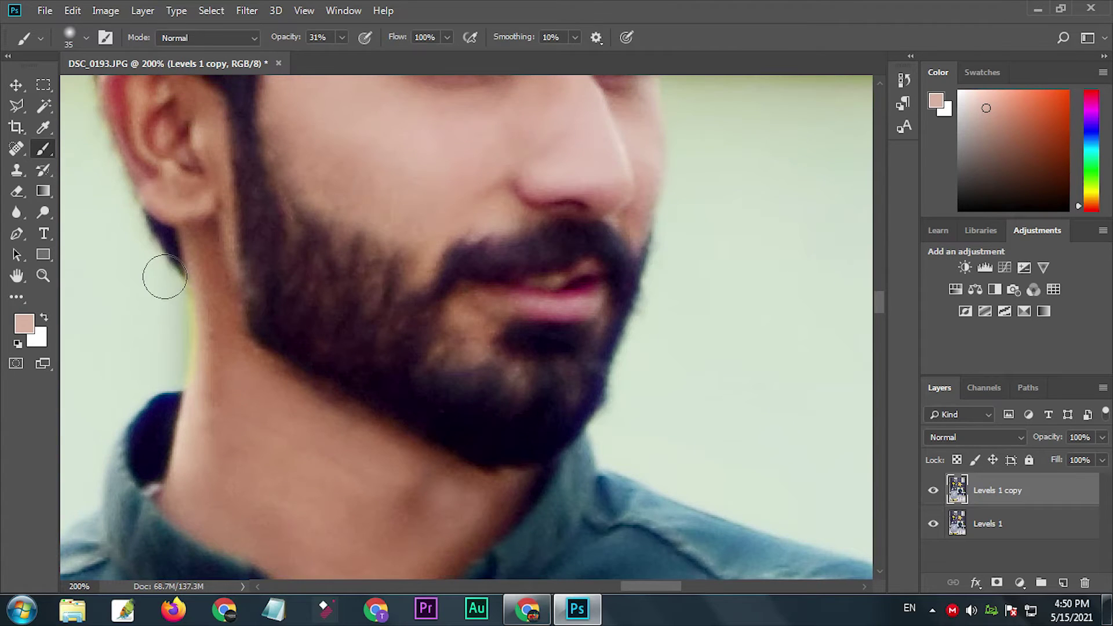
pyautogui.moveTo(199, 241)
pyautogui.mouseDown()
pyautogui.moveTo(229, 428)
pyautogui.moveTo(214, 292)
pyautogui.mouseUp()
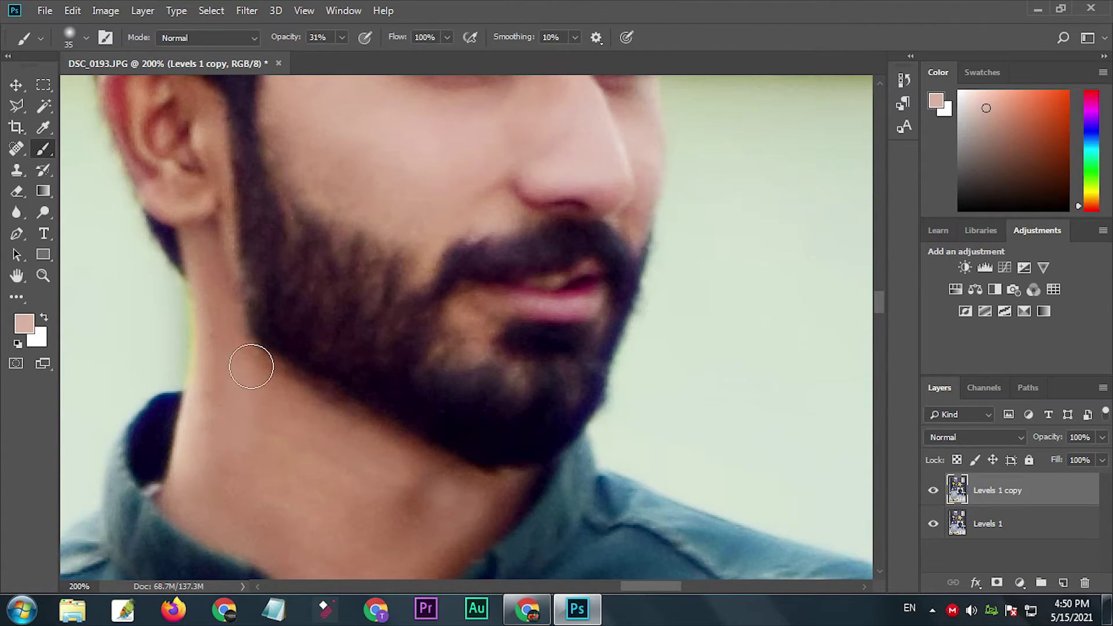
pyautogui.moveTo(267, 373); pyautogui.dragTo(475, 499)
pyautogui.scroll(-2, 476, 499)
pyautogui.moveTo(504, 425)
pyautogui.mouseDown()
pyautogui.moveTo(456, 471)
pyautogui.moveTo(391, 465)
pyautogui.mouseUp()
pyautogui.moveTo(397, 415); pyautogui.dragTo(335, 485)
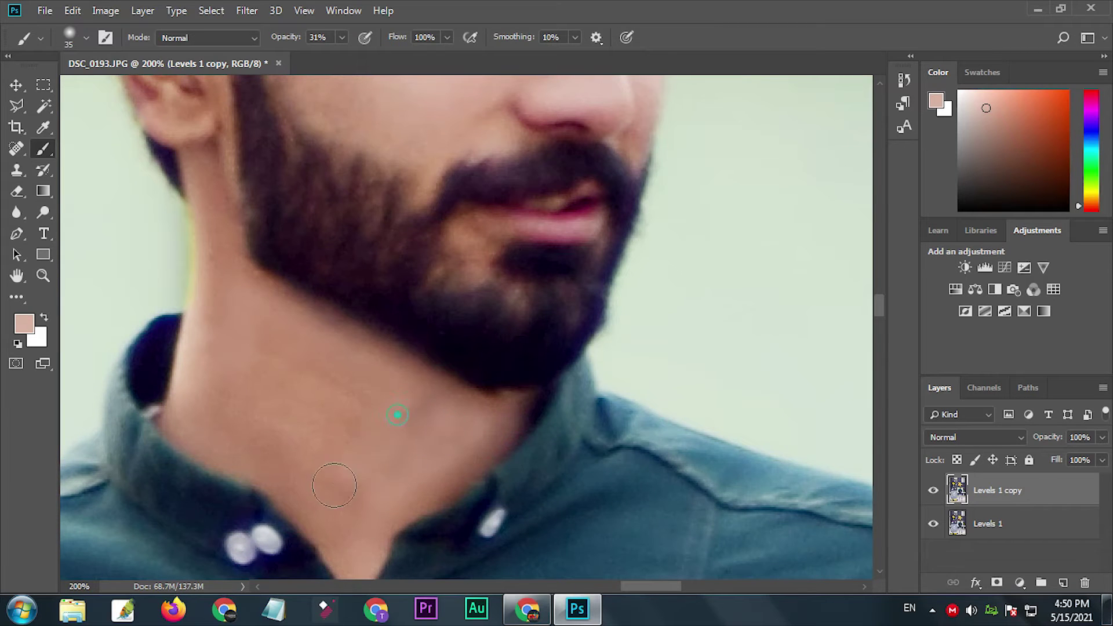
pyautogui.scroll(-5, 352, 504)
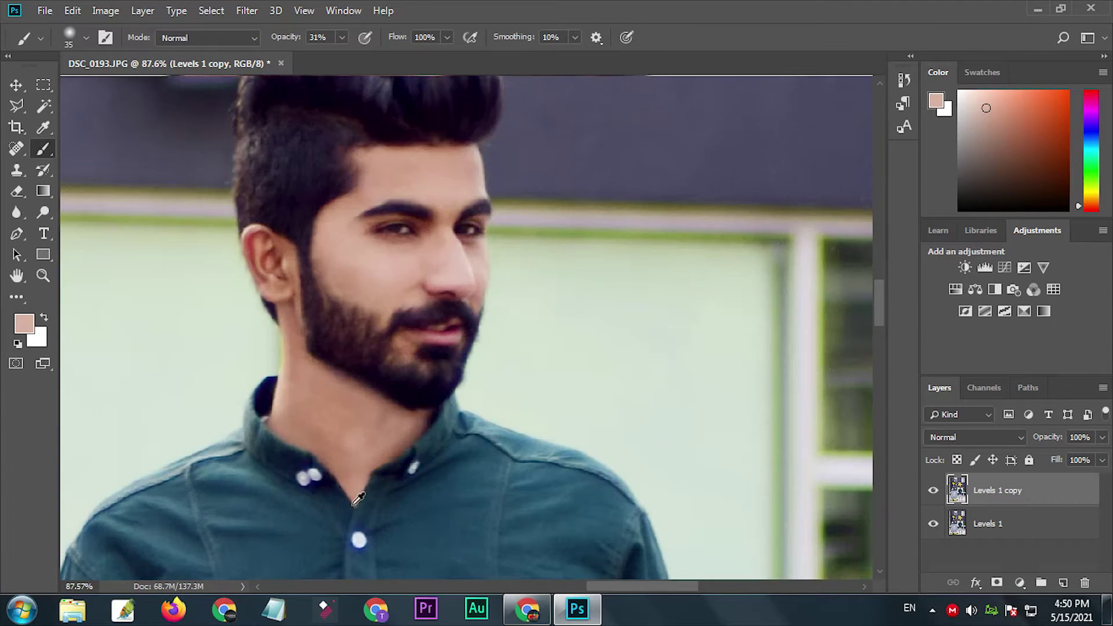
pyautogui.scroll(2, 359, 499)
pyautogui.scroll(2, 338, 455)
# Set brush opacity to 31% and smooth the neck from the jaw down to the collar
pyautogui.click(330, 38)
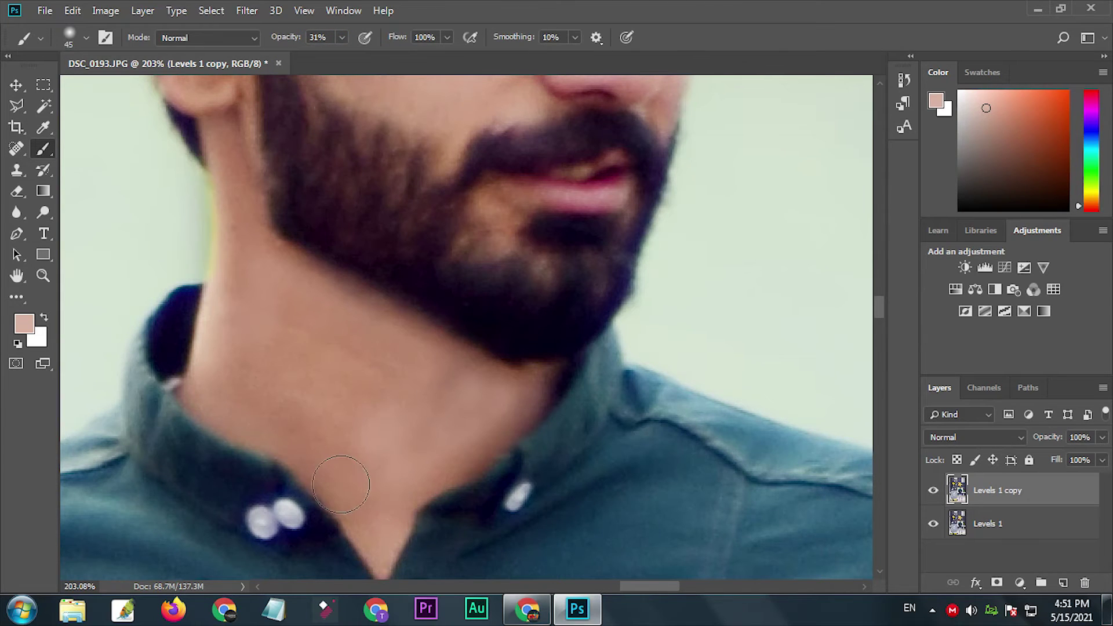
pyautogui.moveTo(370, 477); pyautogui.dragTo(287, 388)
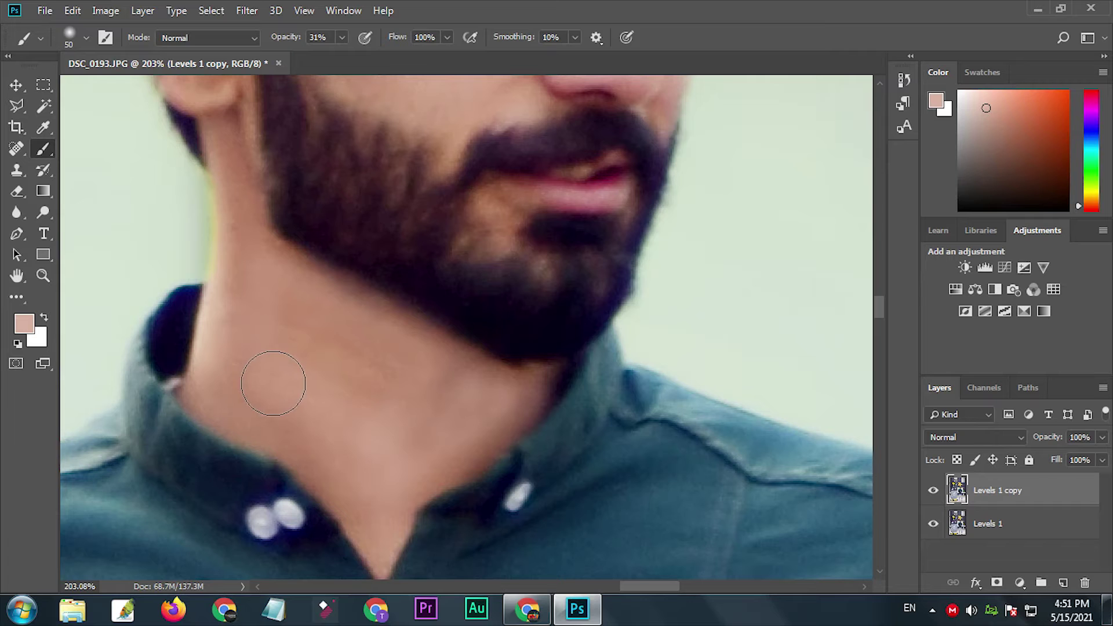
pyautogui.moveTo(339, 455); pyautogui.dragTo(409, 534)
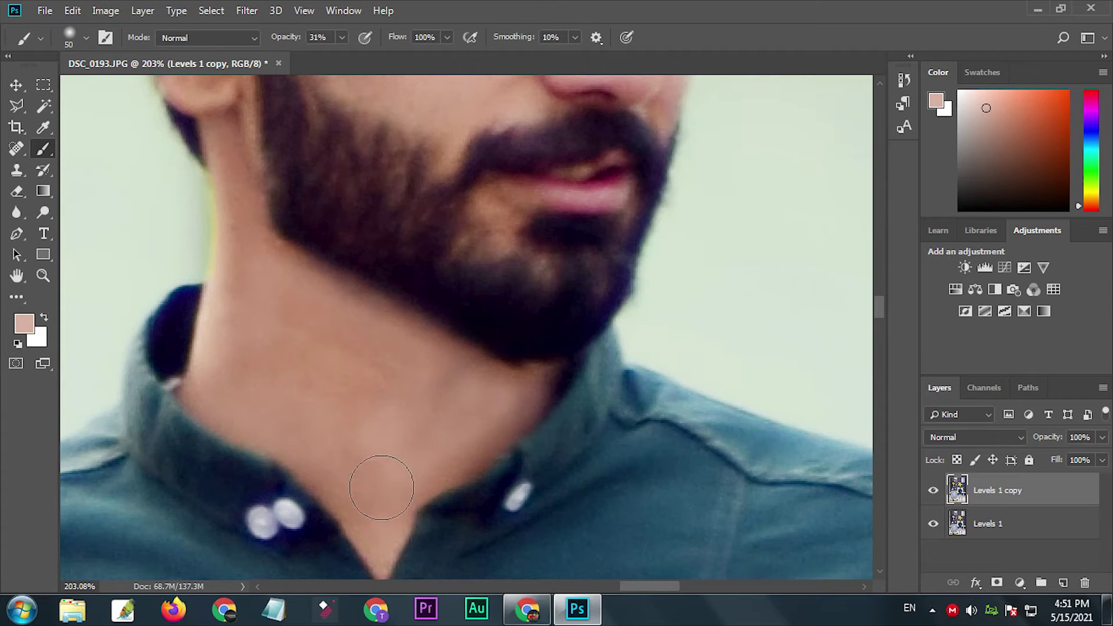
pyautogui.scroll(-5, 410, 534)
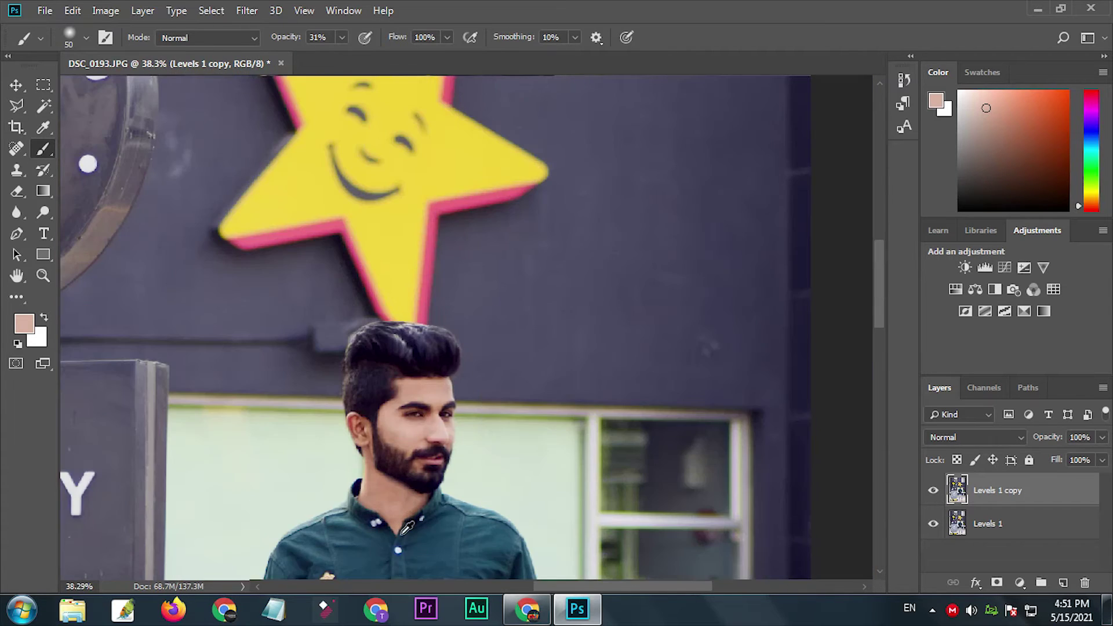
pyautogui.scroll(2, 420, 458)
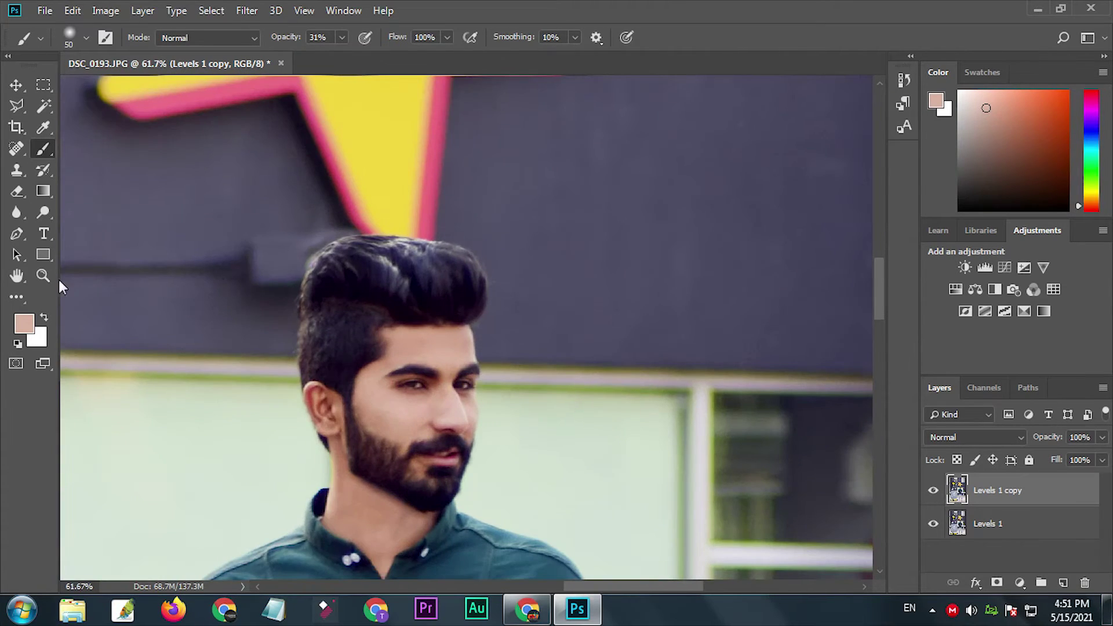
pyautogui.keyDown('shift'); pyautogui.click(1005, 531); pyautogui.keyUp('shift')
pyautogui.rightClick(1004, 531)
pyautogui.click(877, 454)
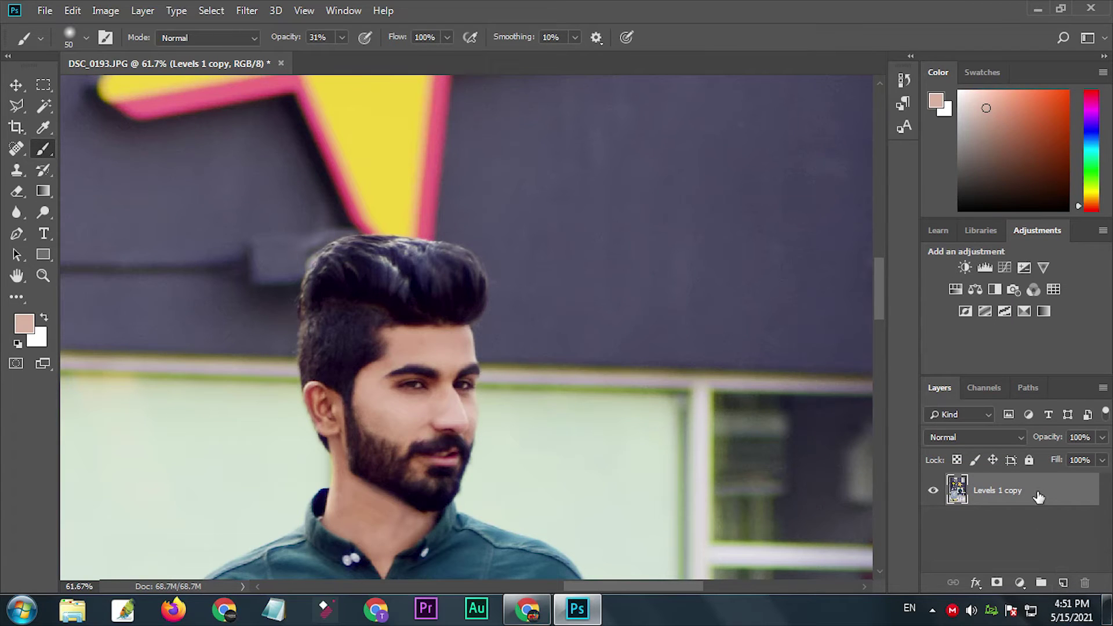
pyautogui.moveTo(1051, 499); pyautogui.dragTo(1063, 583)
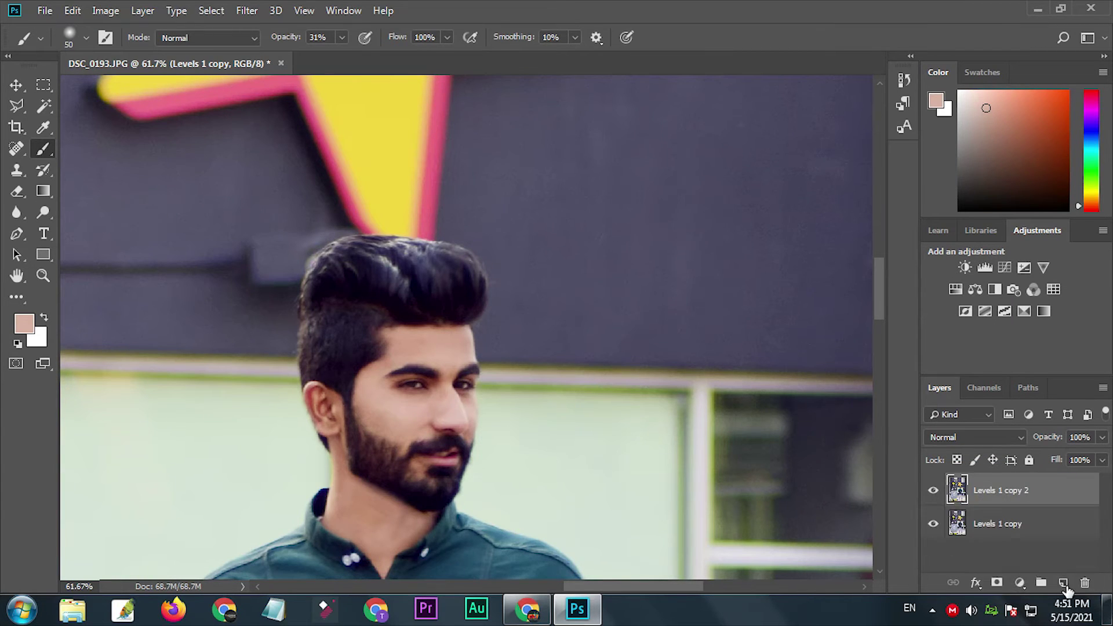
pyautogui.click(247, 11)
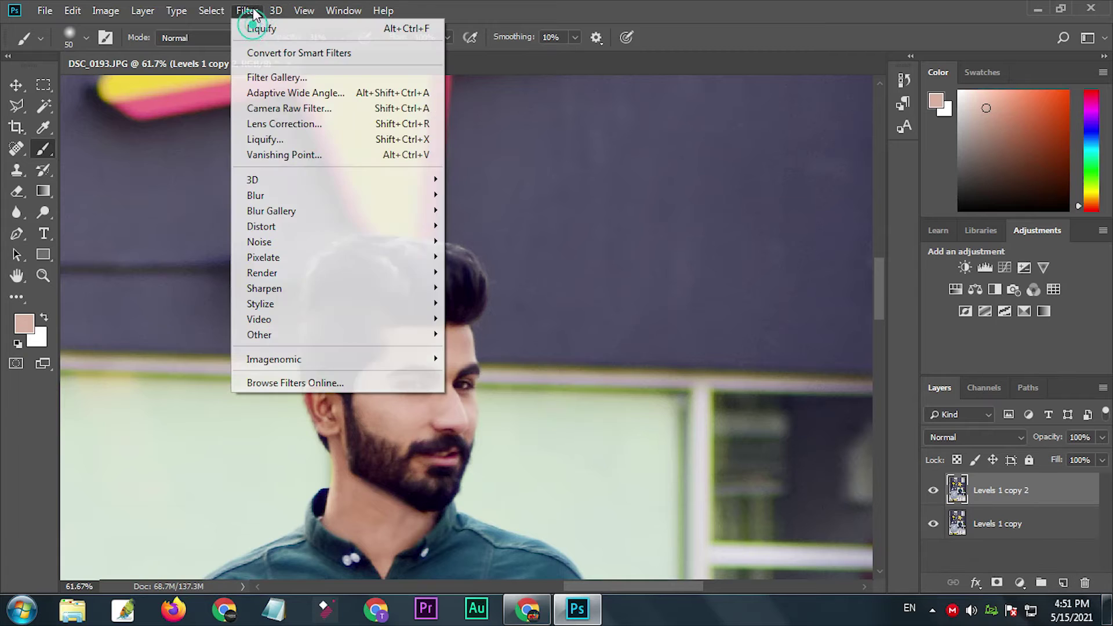
pyautogui.click(289, 109)
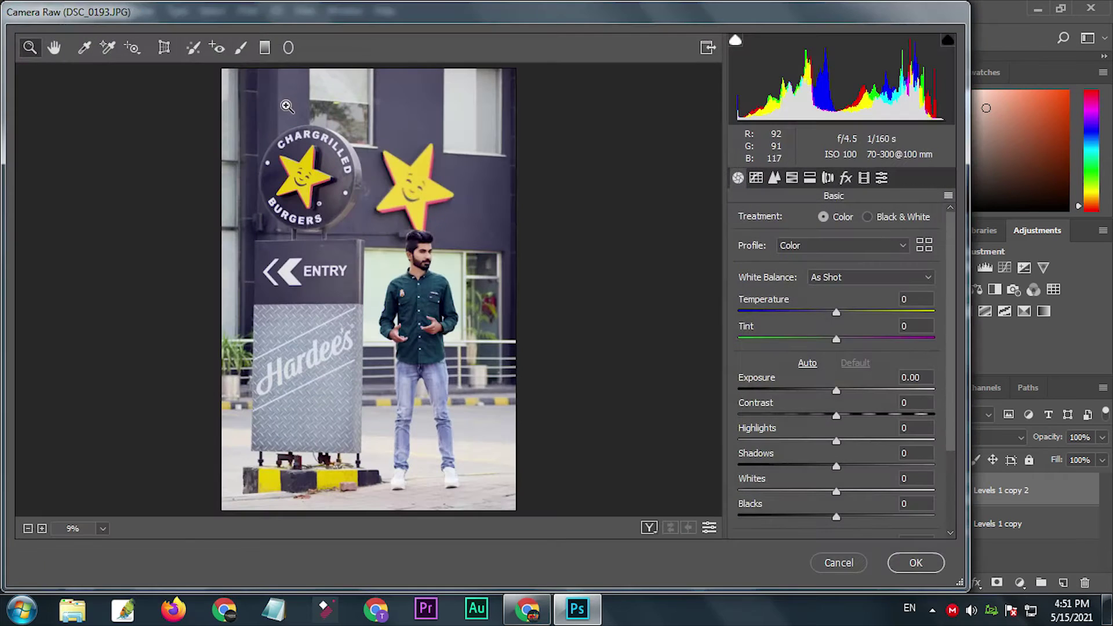
pyautogui.click(864, 564)
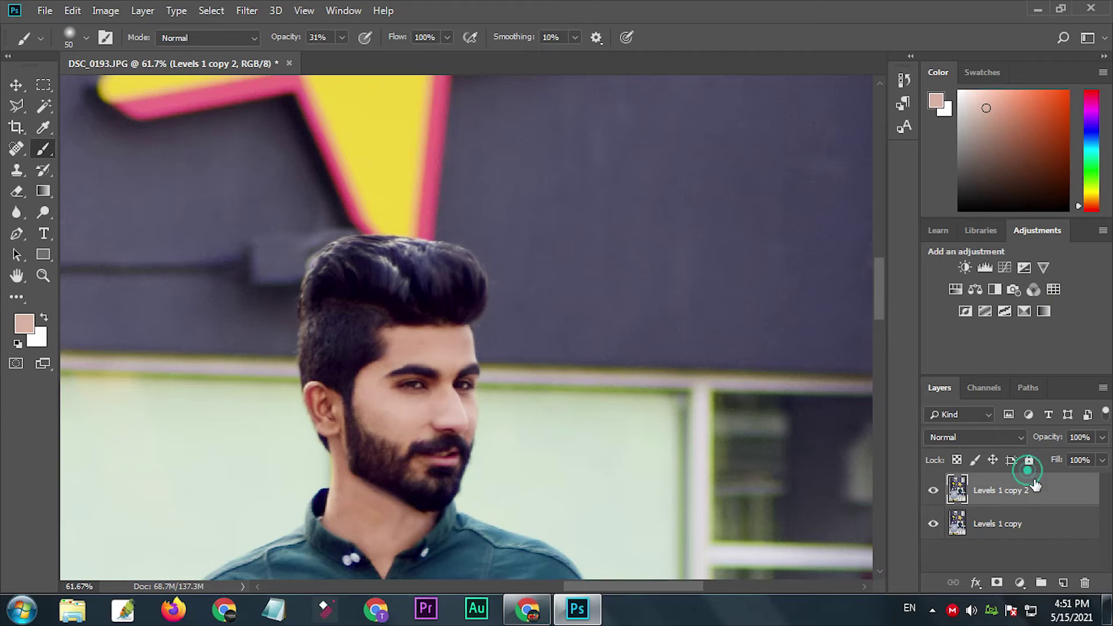
# Add a Color Lookup layer loading the second custom .cube file as its 3DLUT
pyautogui.click(1054, 290)
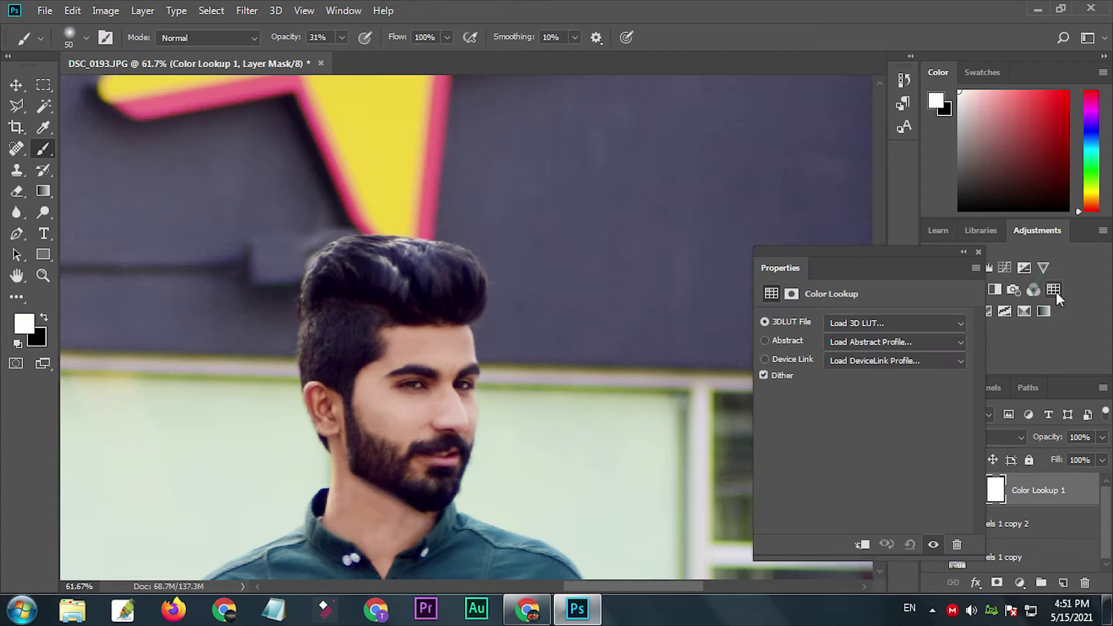
pyautogui.click(891, 344)
pyautogui.click(889, 322)
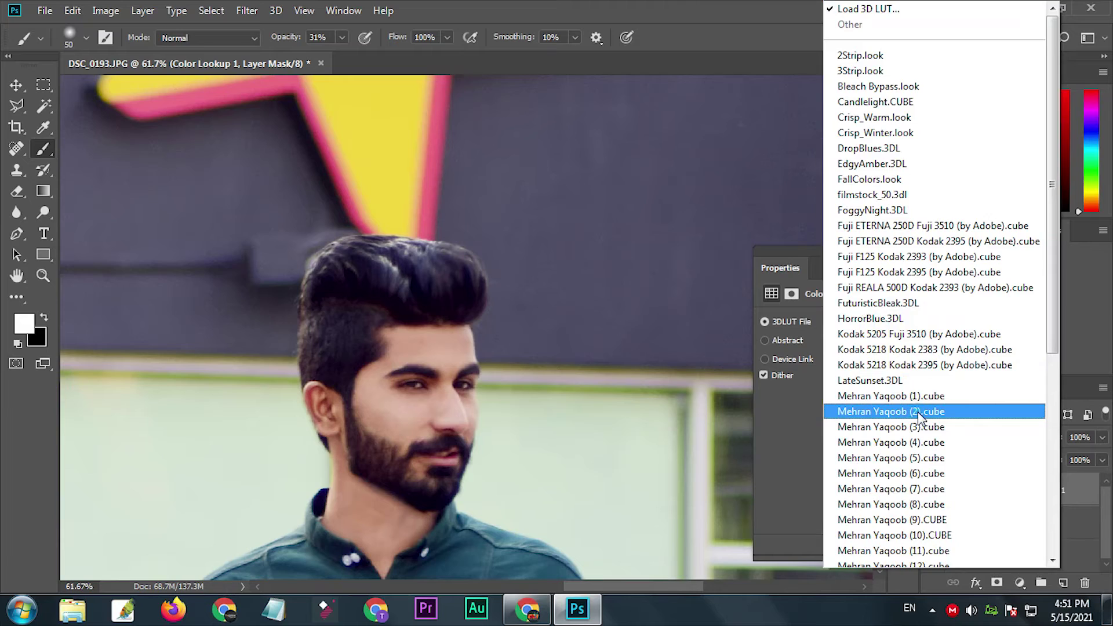
pyautogui.click(917, 413)
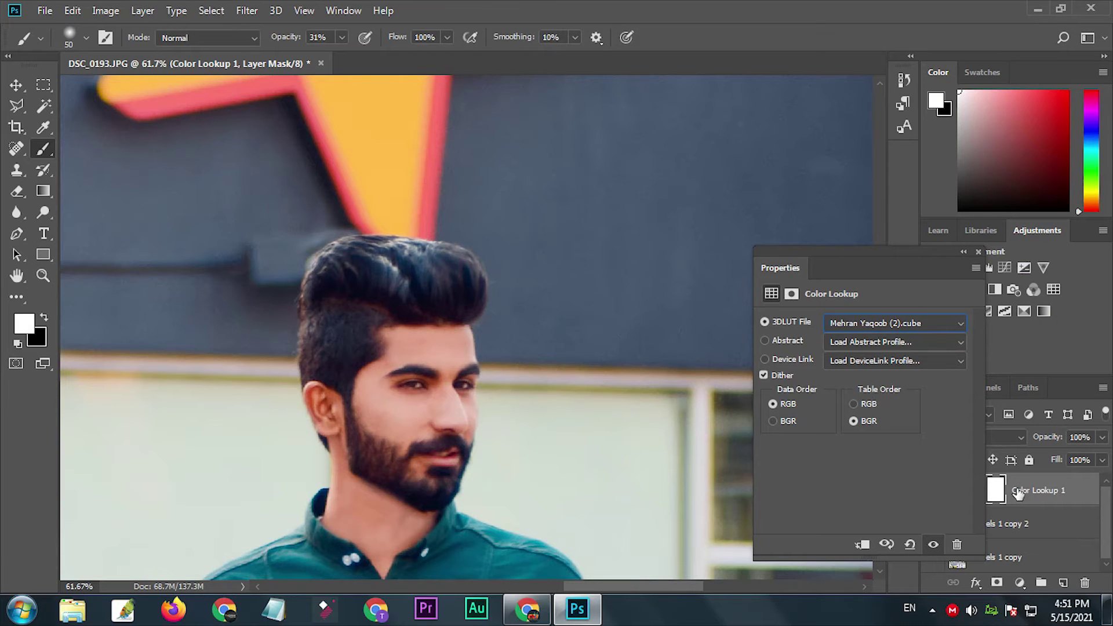
pyautogui.click(979, 253)
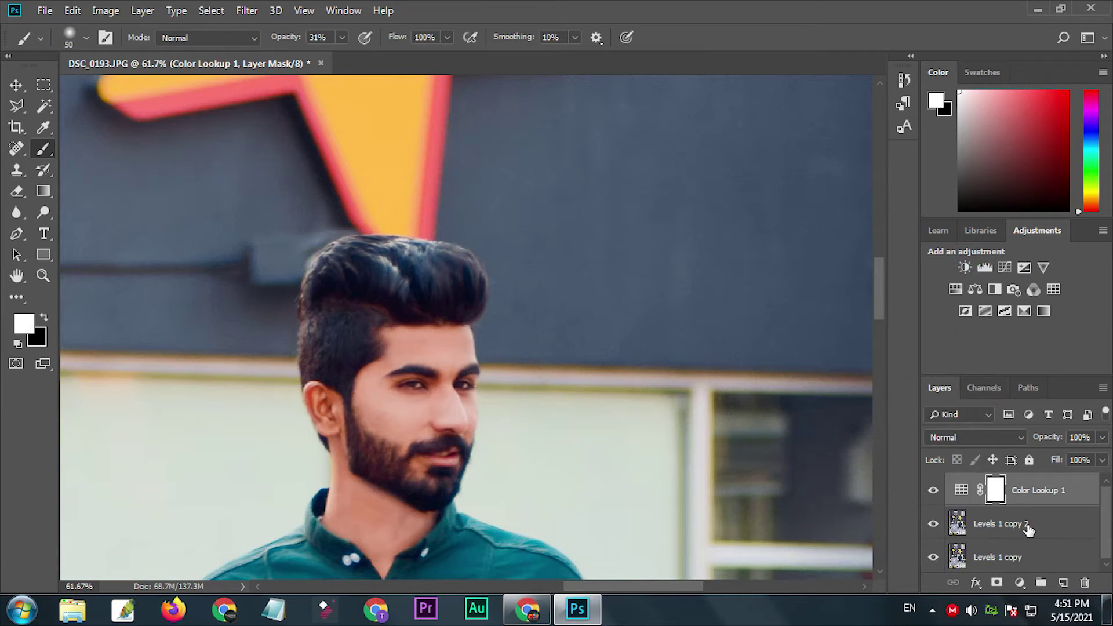
pyautogui.keyDown('shift'); pyautogui.click(1034, 558); pyautogui.keyUp('shift')
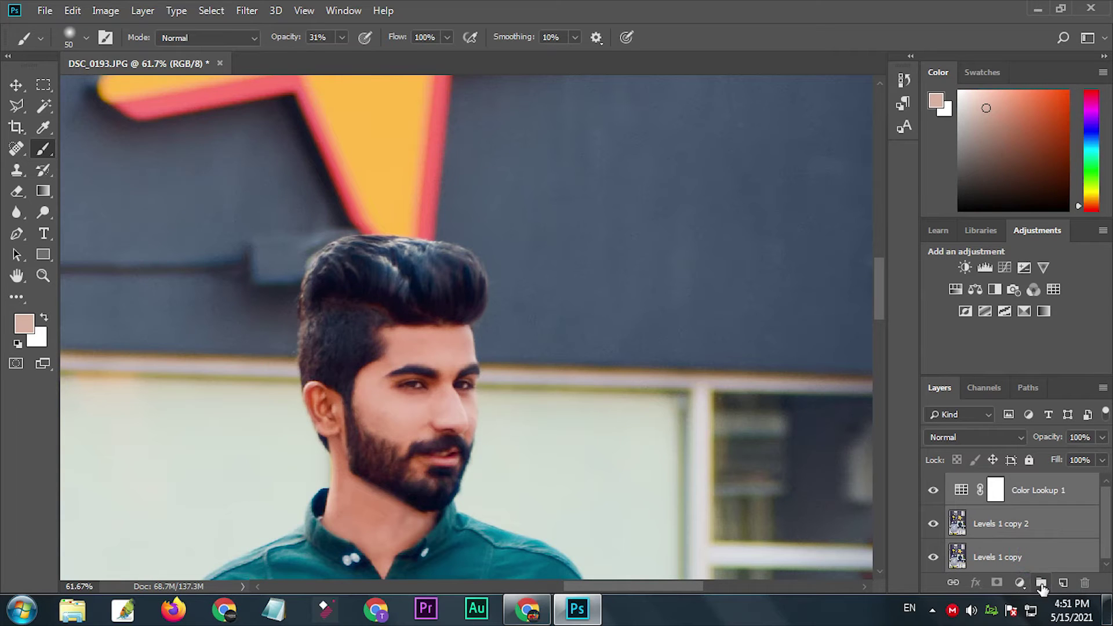
# Merge the selected layers into Color Lookup 1 and duplicate it
pyautogui.click(1020, 583)
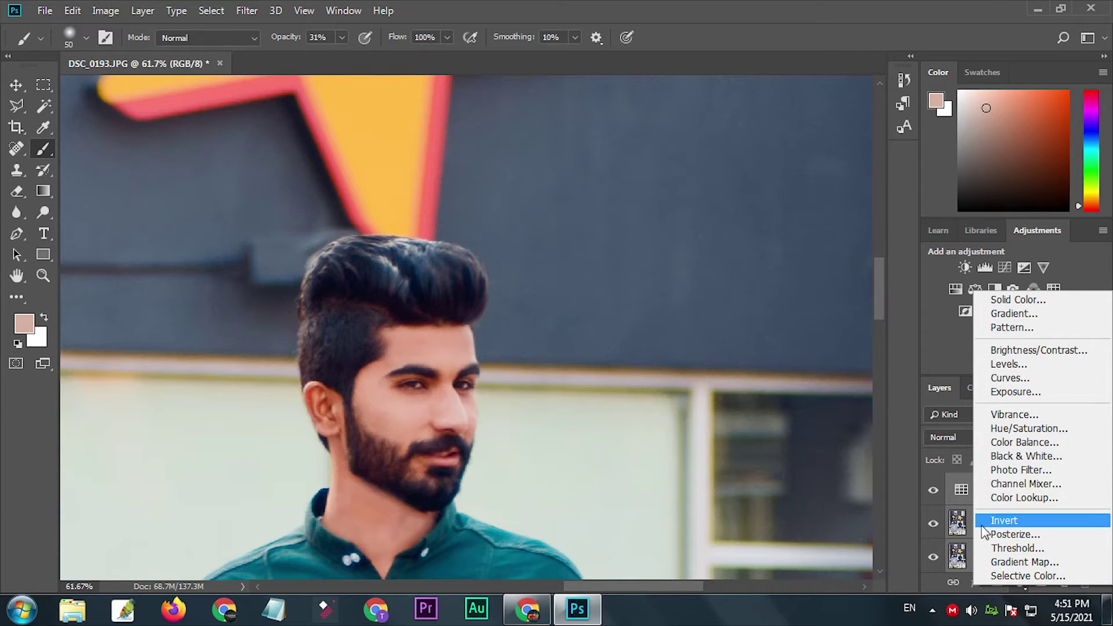
pyautogui.press('Escape')
pyautogui.rightClick(1001, 516)
pyautogui.click(823, 456)
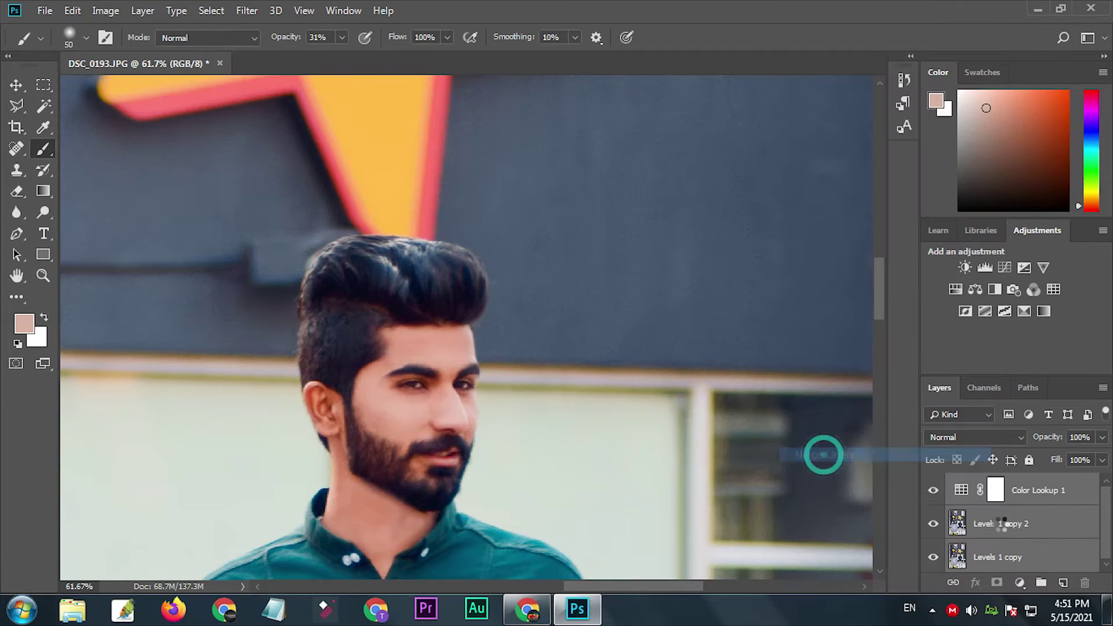
pyautogui.moveTo(1063, 503); pyautogui.dragTo(1063, 583)
# Open and close the Camera Raw Filter unchanged, then delete and restore the copy layer
pyautogui.click(246, 10)
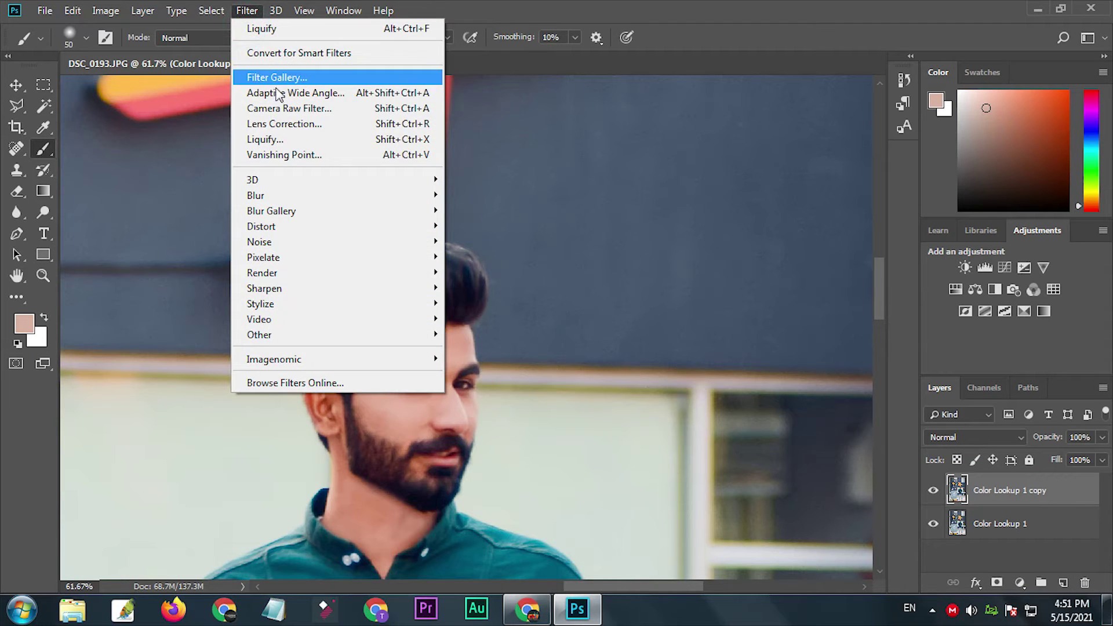
pyautogui.click(281, 108)
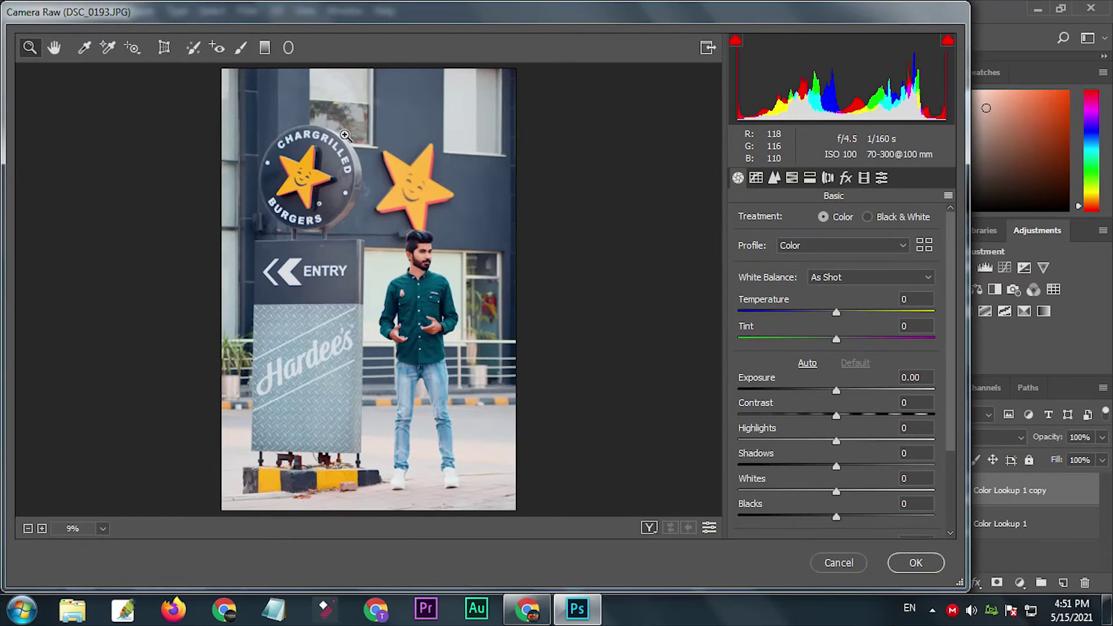
pyautogui.click(840, 564)
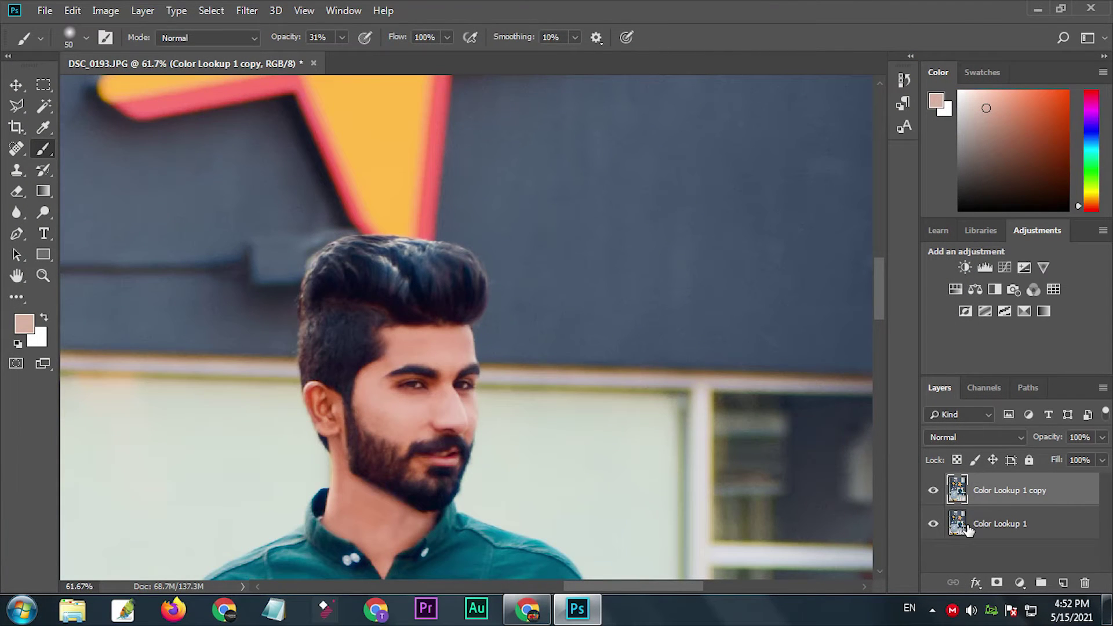
pyautogui.click(986, 549)
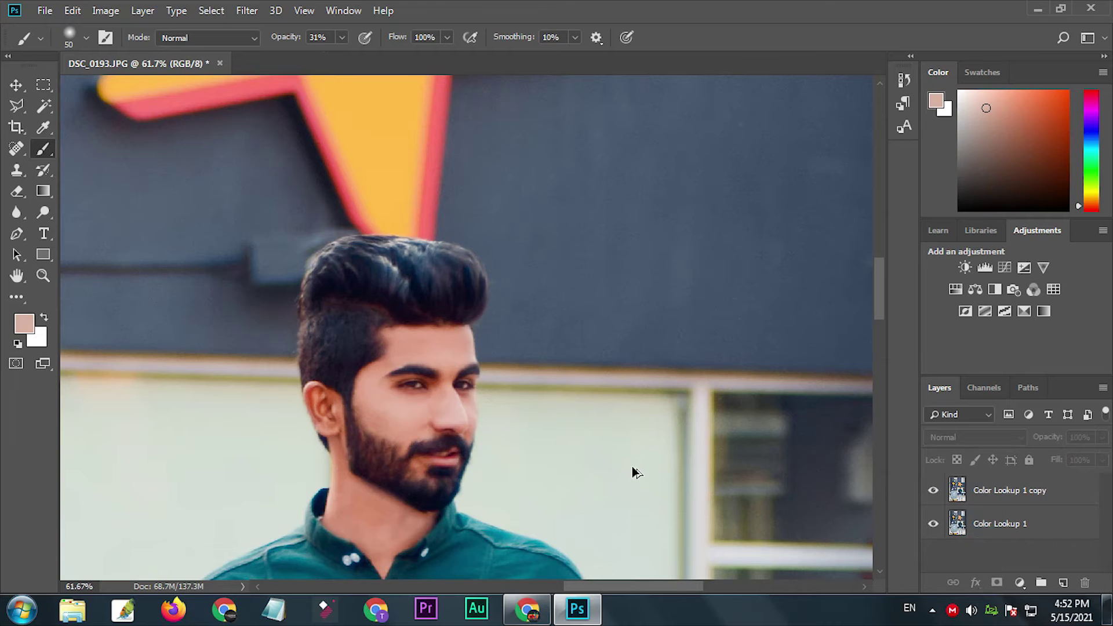
pyautogui.hotkey('ctrl', 'z')
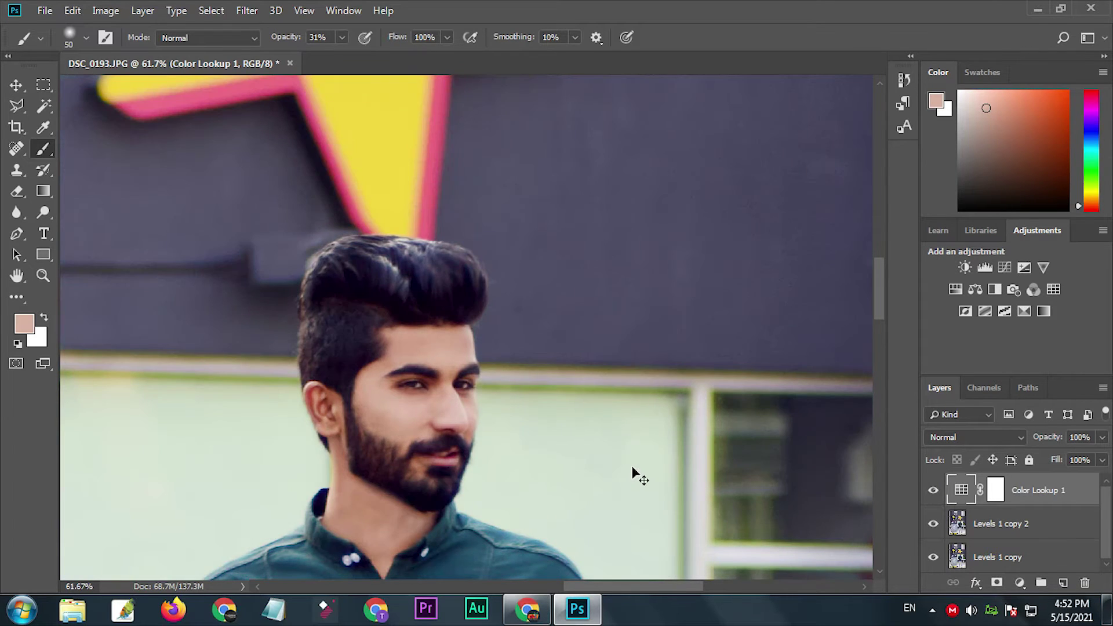
# Delete Color Lookup 1 and add a new Color Lookup layer with the second custom .cube LUT
pyautogui.click(934, 491)
pyautogui.press('Delete')
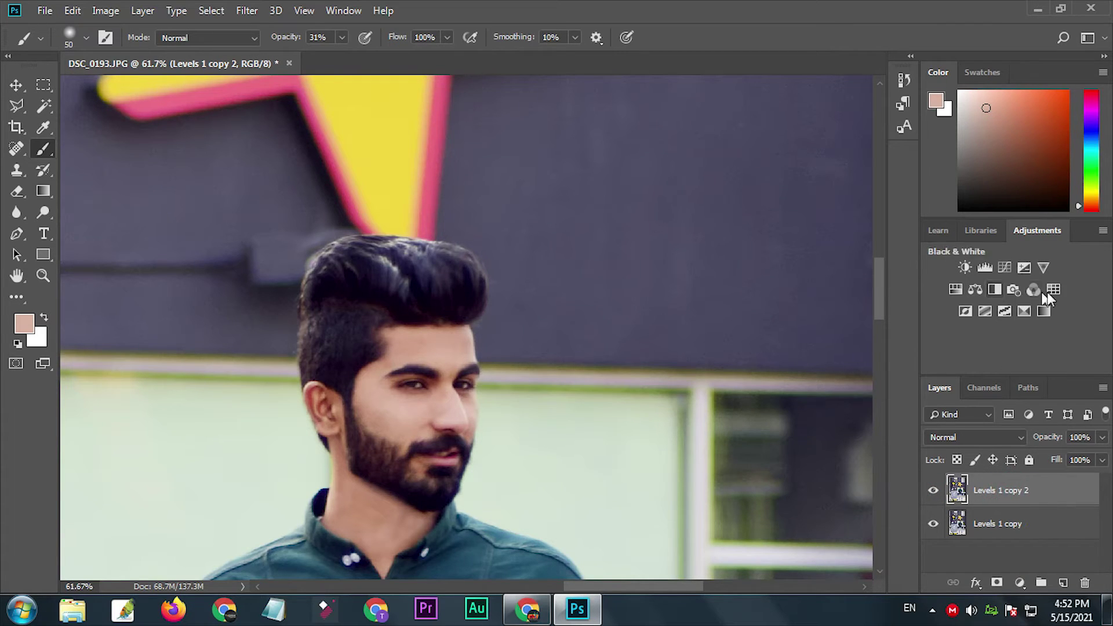
pyautogui.click(1053, 290)
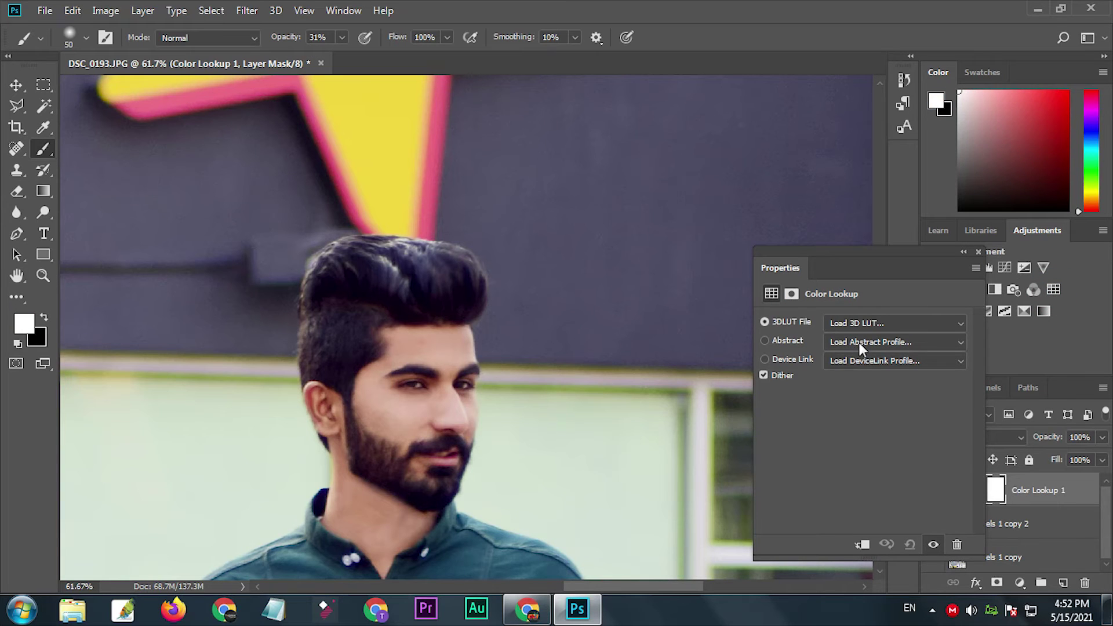
pyautogui.click(865, 325)
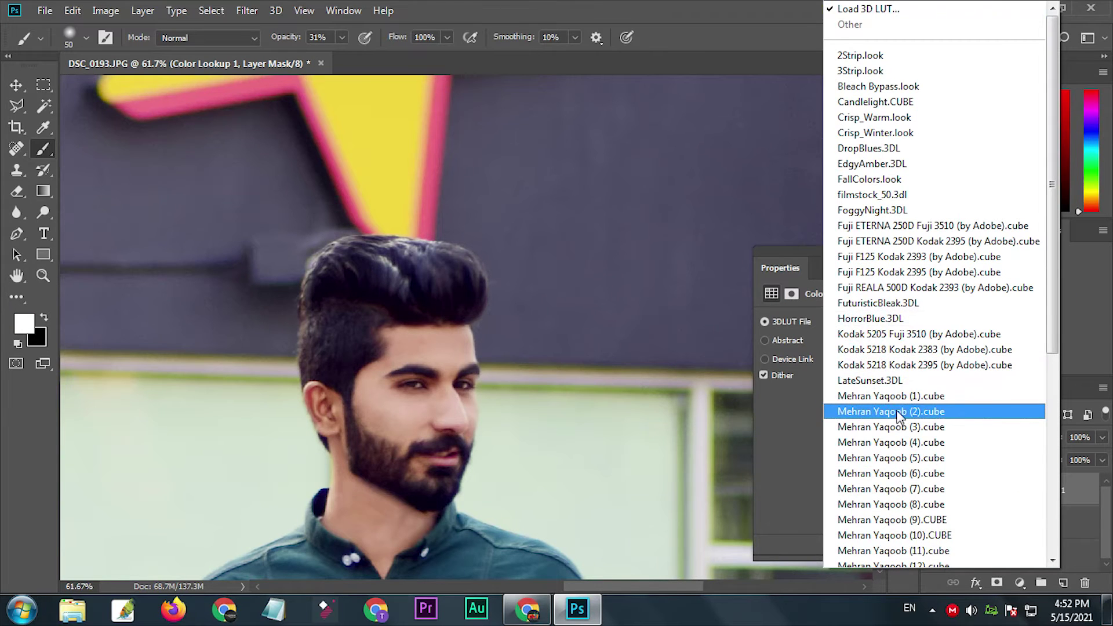
pyautogui.click(899, 416)
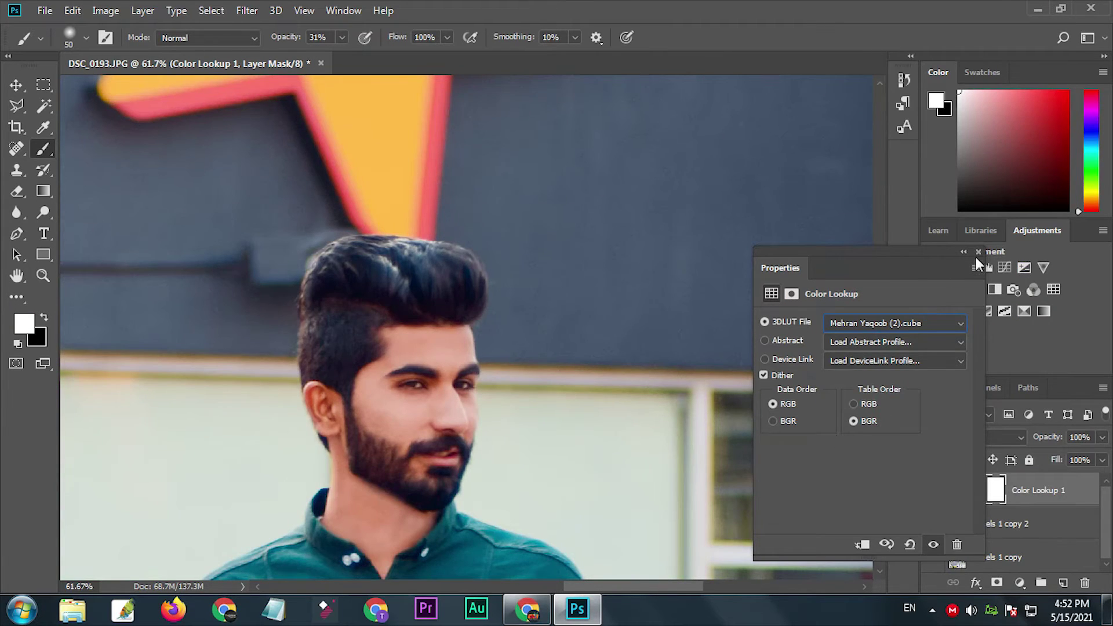
pyautogui.click(978, 252)
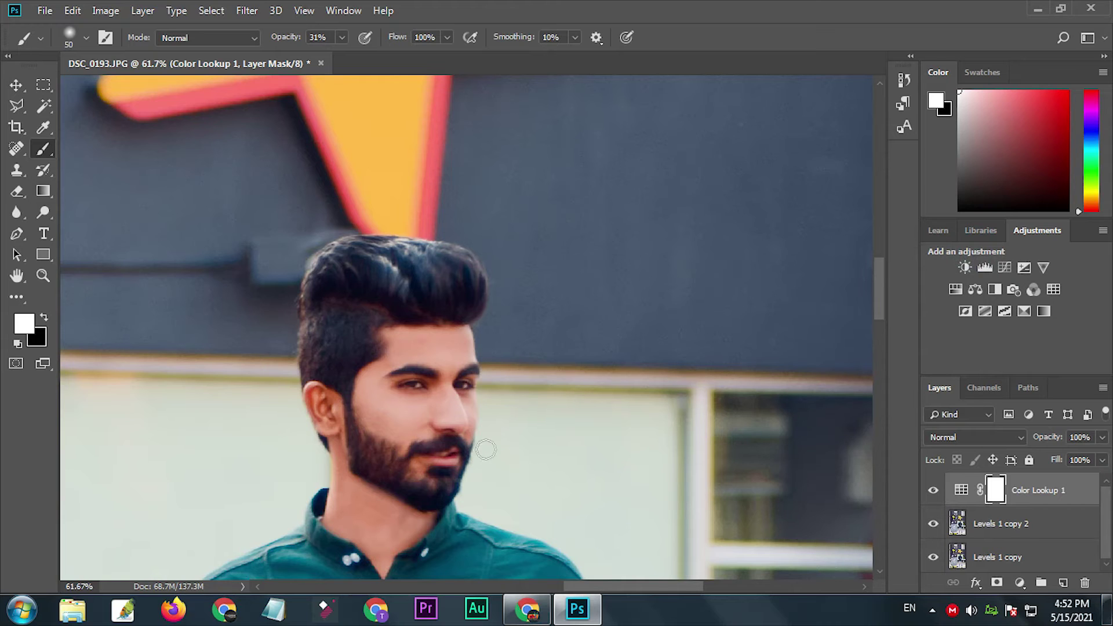
pyautogui.scroll(3, 395, 447)
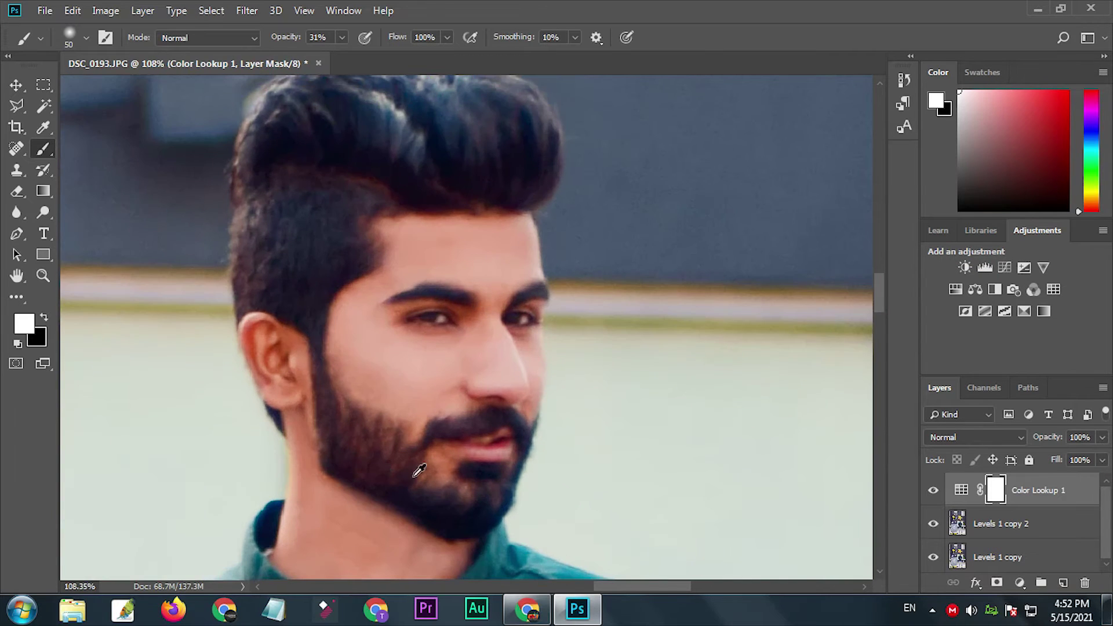
# Add Levels 1 copy 2 to the selection and merge the selected layers
pyautogui.keyDown('shift'); pyautogui.click(999, 534); pyautogui.keyUp('shift')
pyautogui.rightClick(1013, 520)
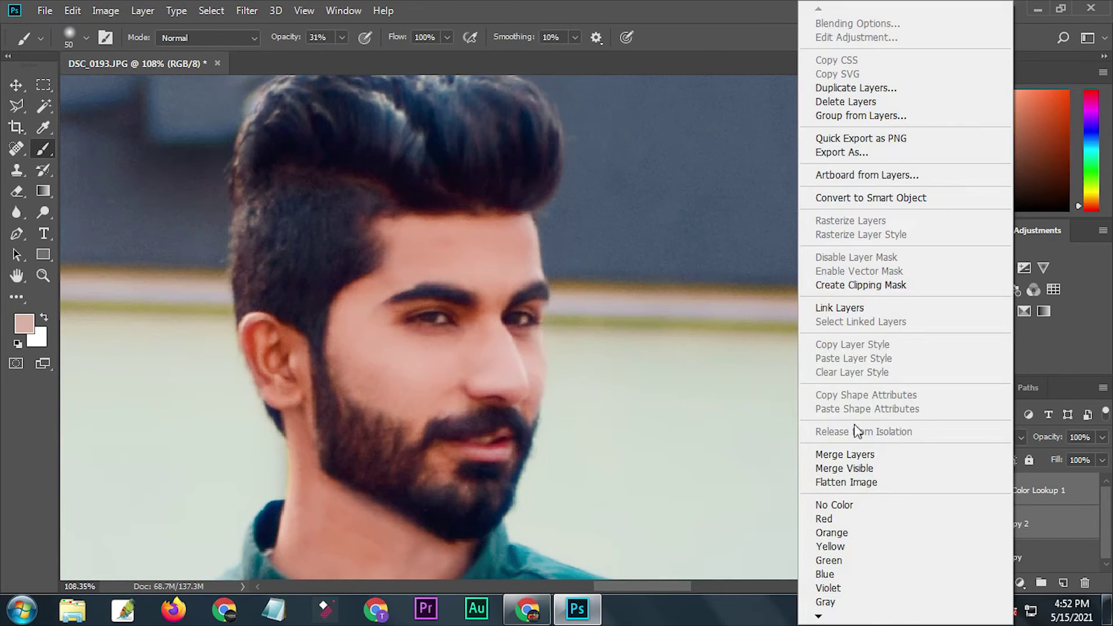
pyautogui.click(845, 455)
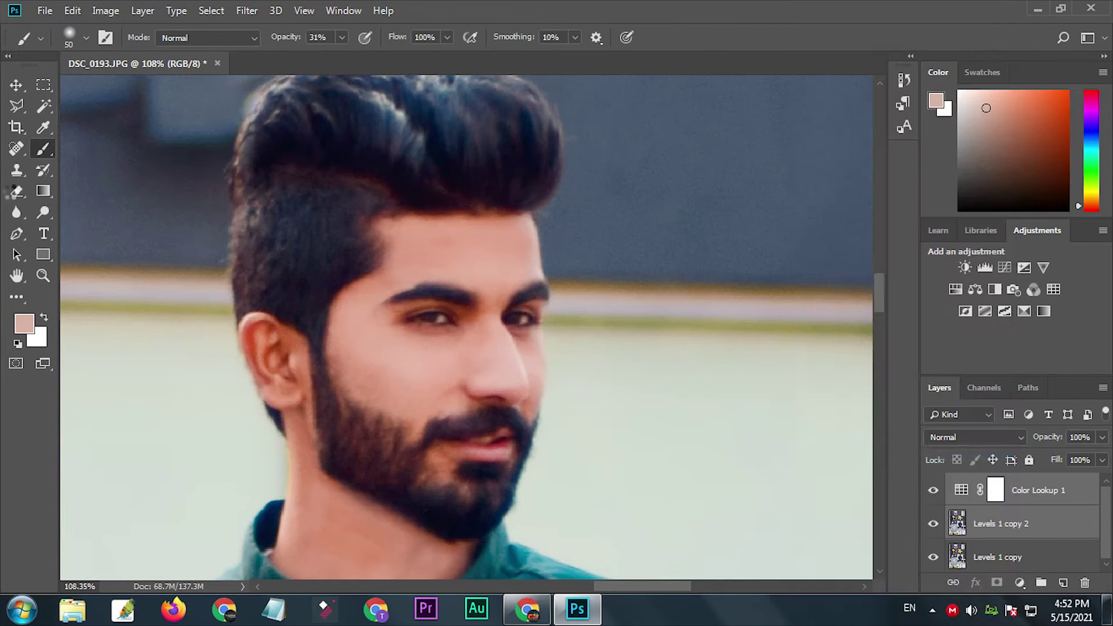
# Set up the Eraser with about 33% hardness and a size of 90
pyautogui.click(17, 150)
pyautogui.click(17, 195)
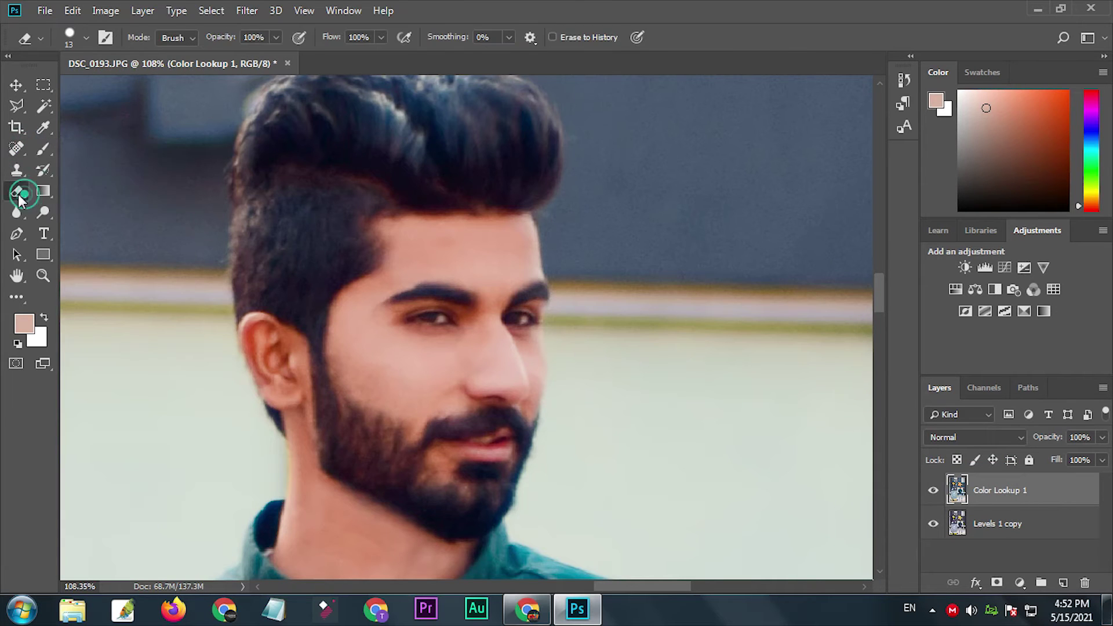
pyautogui.press(']')
pyautogui.press(']')
pyautogui.press(']')
pyautogui.press(']')
pyautogui.press(']')
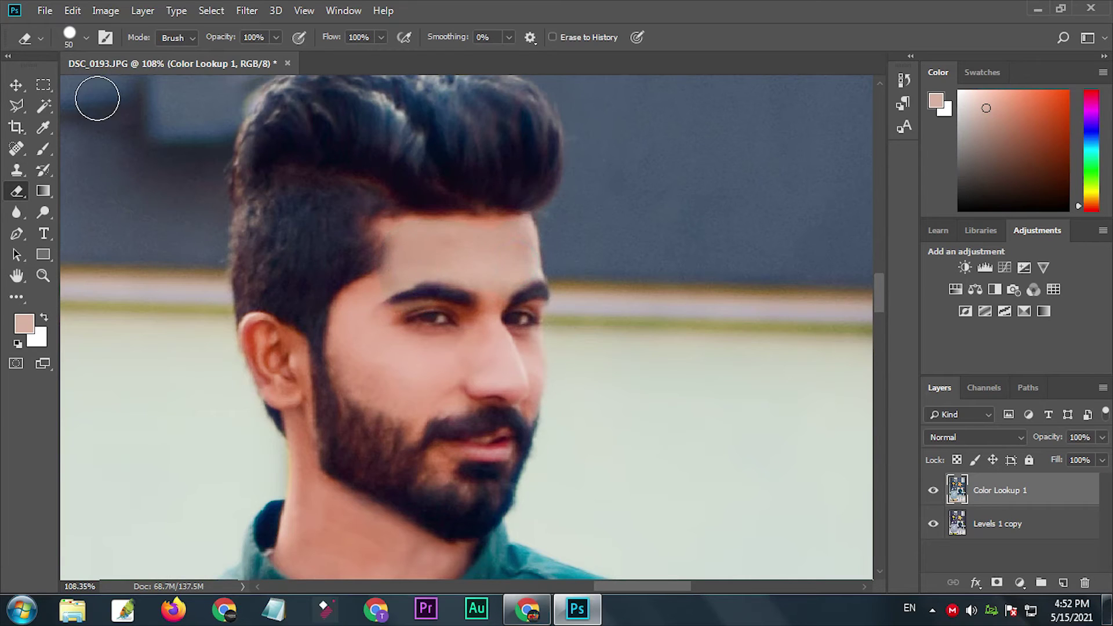
pyautogui.click(85, 38)
pyautogui.moveTo(131, 121); pyautogui.dragTo(125, 123)
pyautogui.press('Return')
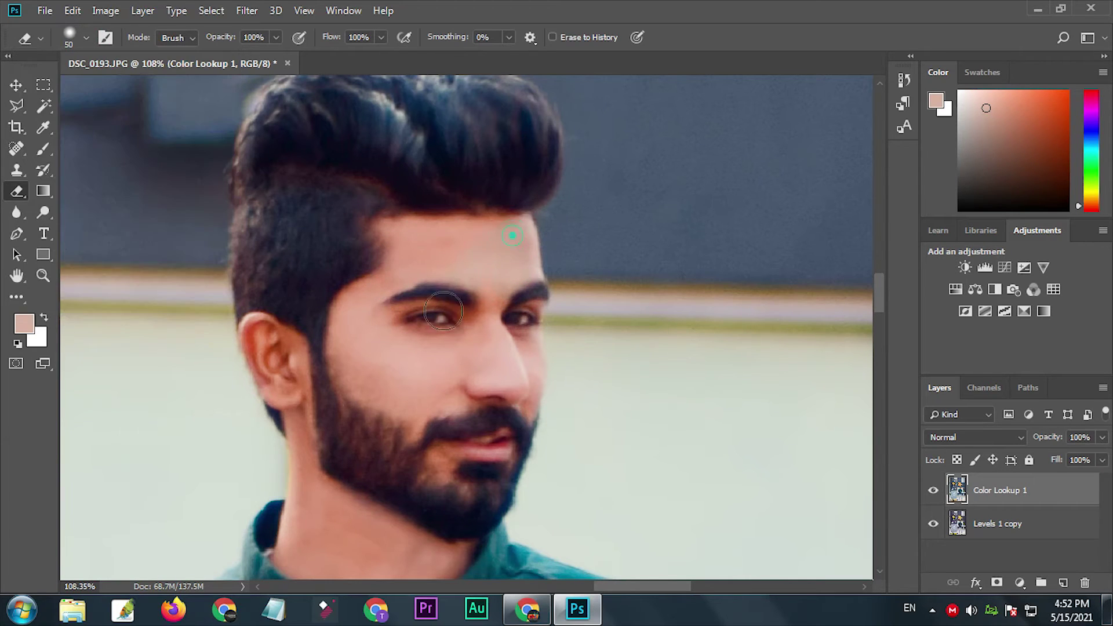
pyautogui.press(']')
pyautogui.press(']')
pyautogui.press(']')
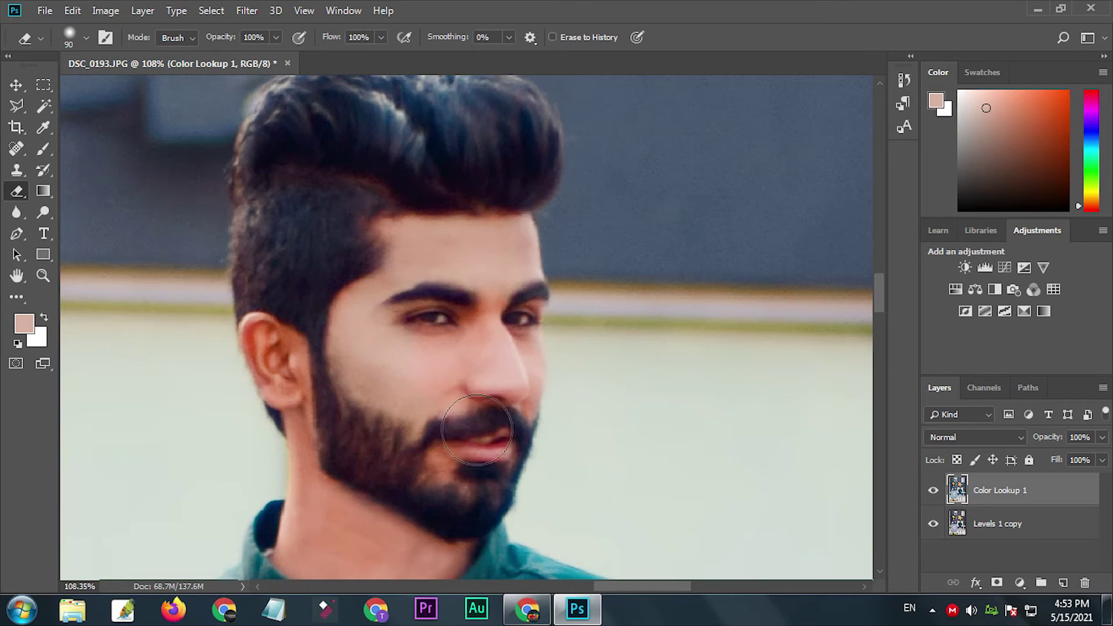
# Erase the lookup tint from the chin, neck, beard and forehead
pyautogui.press('p')
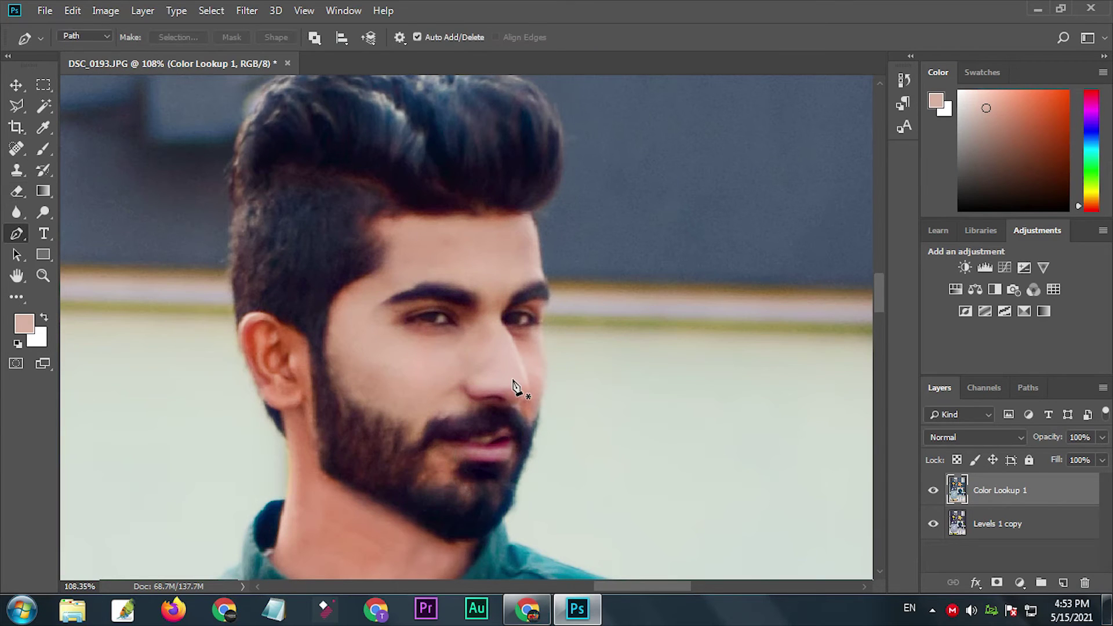
pyautogui.press('e')
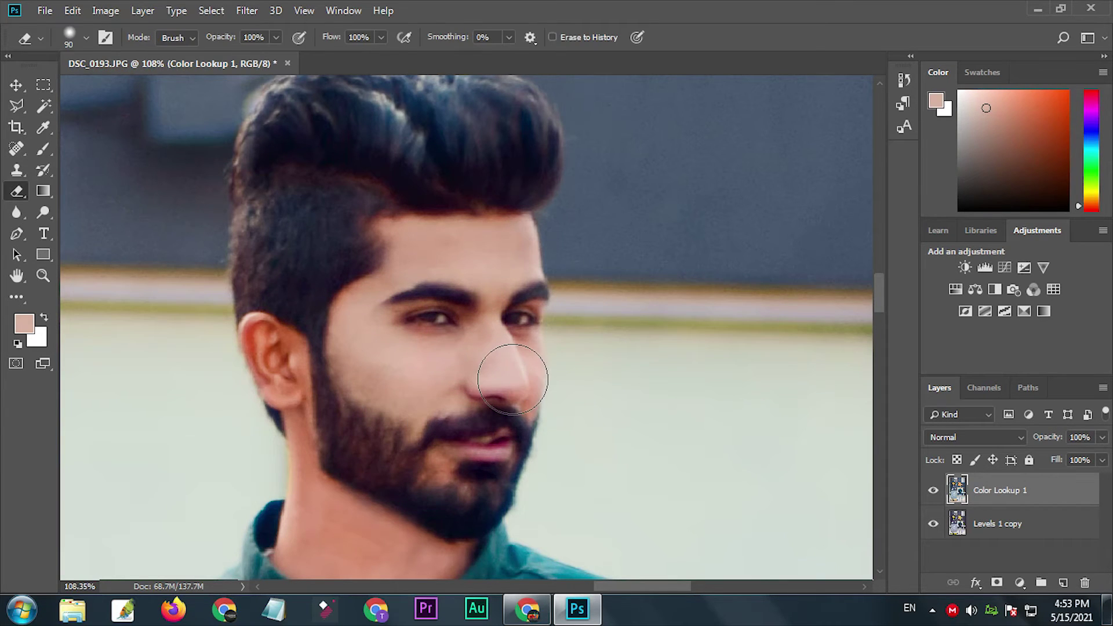
pyautogui.press('[')
pyautogui.press('[')
pyautogui.press('[')
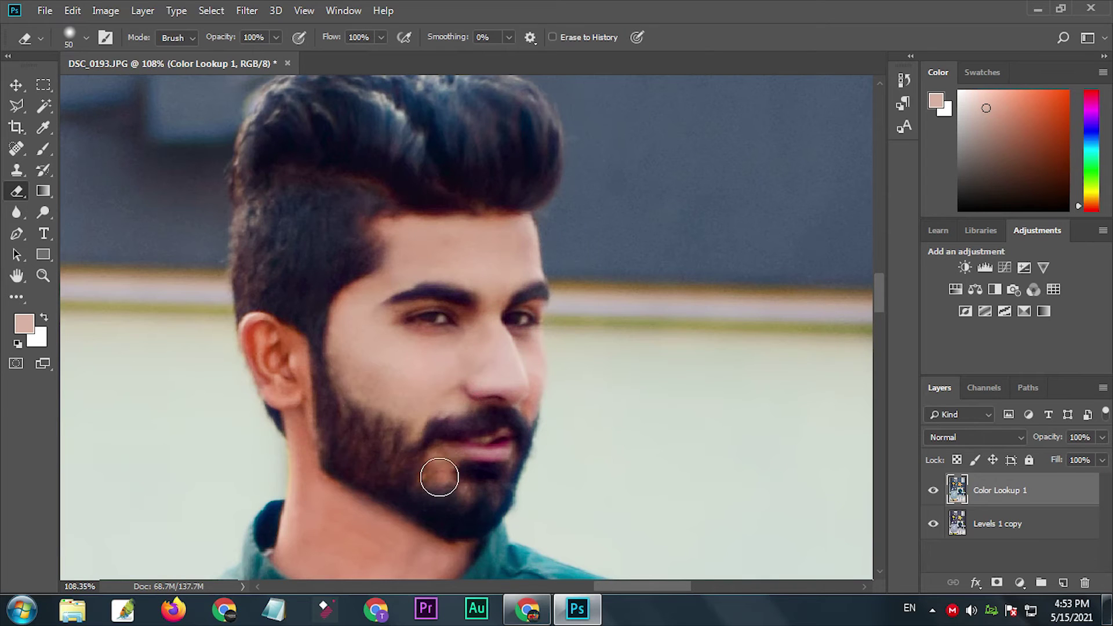
pyautogui.scroll(-2, 324, 372)
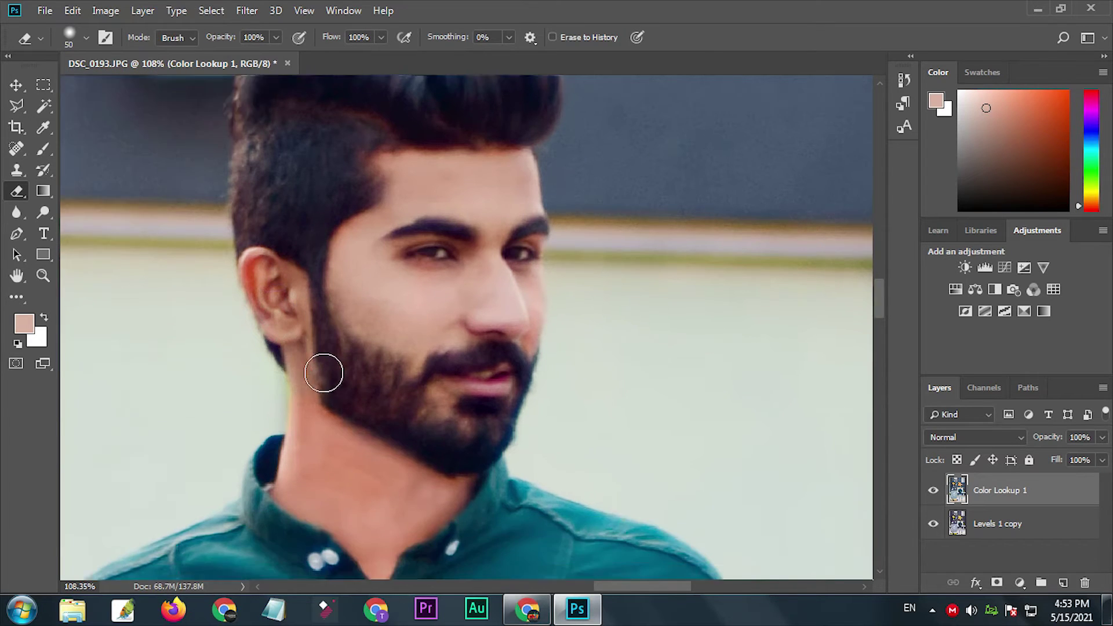
pyautogui.scroll(-3, 324, 373)
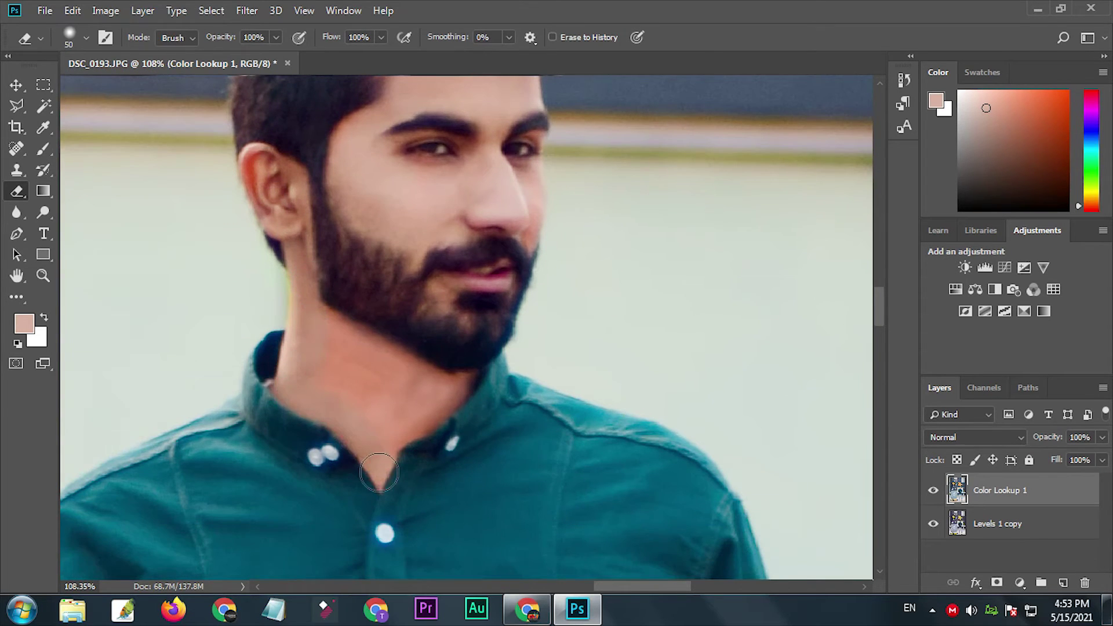
pyautogui.press(']')
pyautogui.press(']')
pyautogui.press(']')
pyautogui.moveTo(360, 368); pyautogui.dragTo(353, 399)
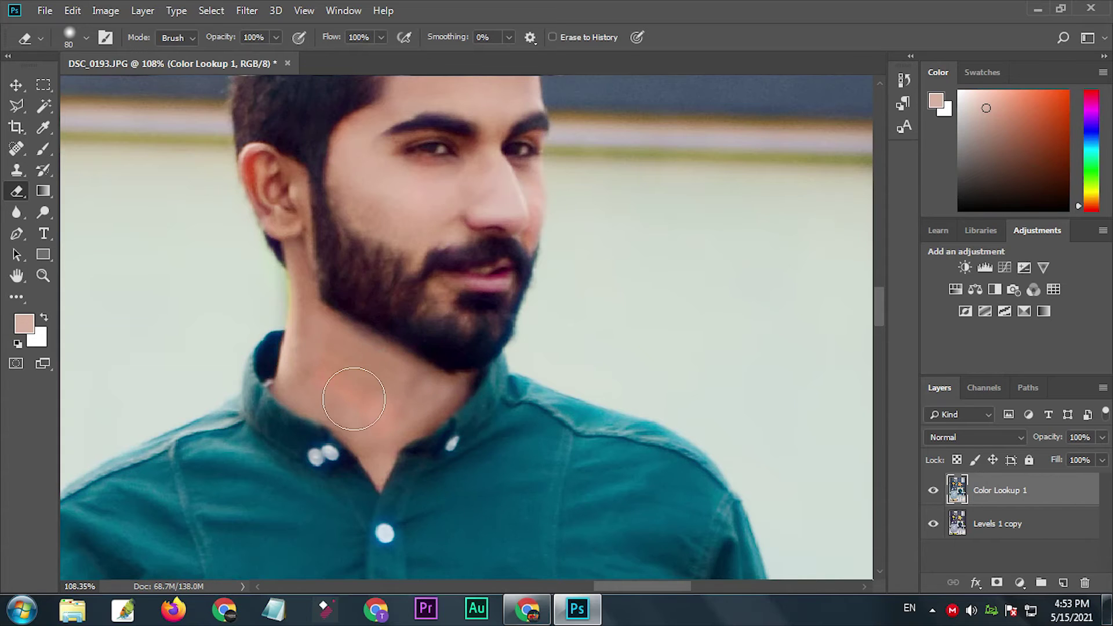
pyautogui.scroll(2, 467, 342)
pyautogui.click(410, 376)
pyautogui.scroll(2, 403, 119)
pyautogui.click(411, 242)
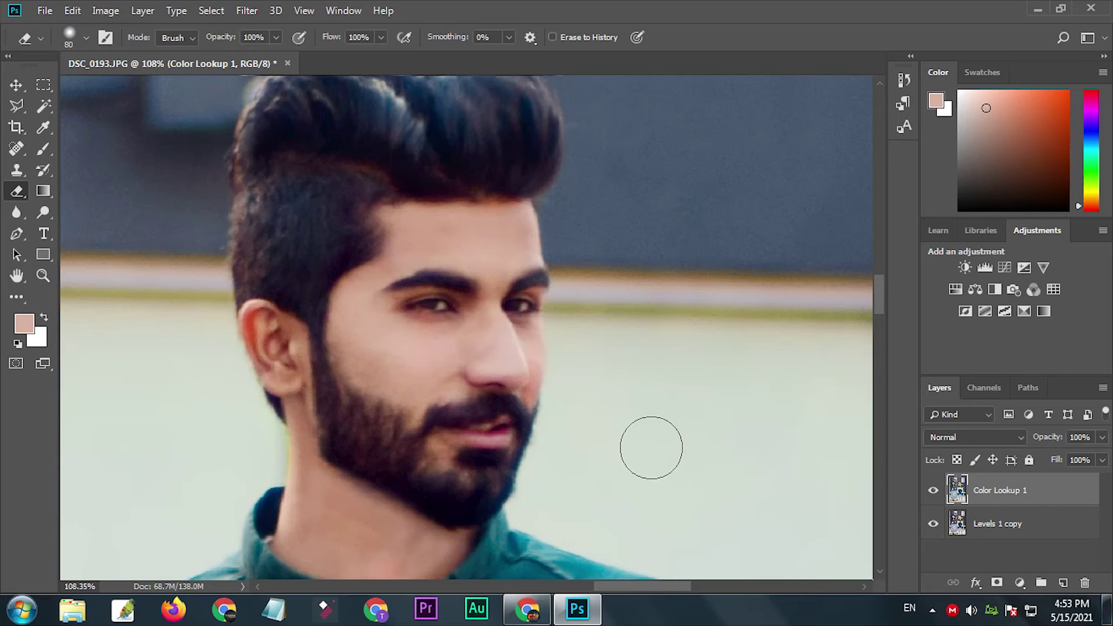
# Merge the layers into one Color Lookup 1 layer and duplicate it
pyautogui.rightClick(1003, 531)
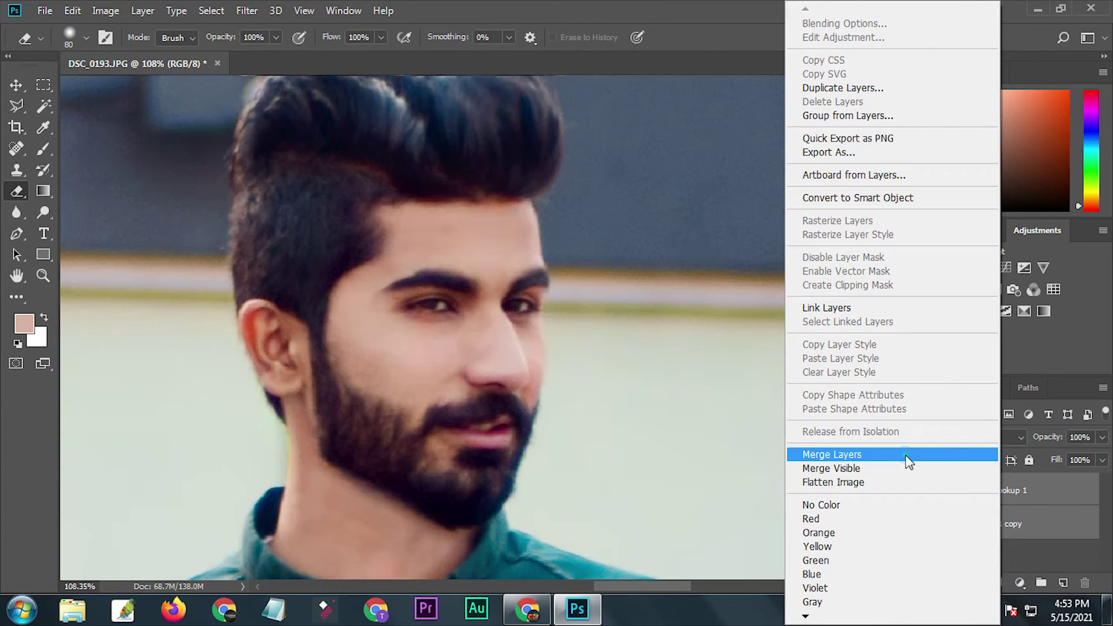
pyautogui.click(906, 457)
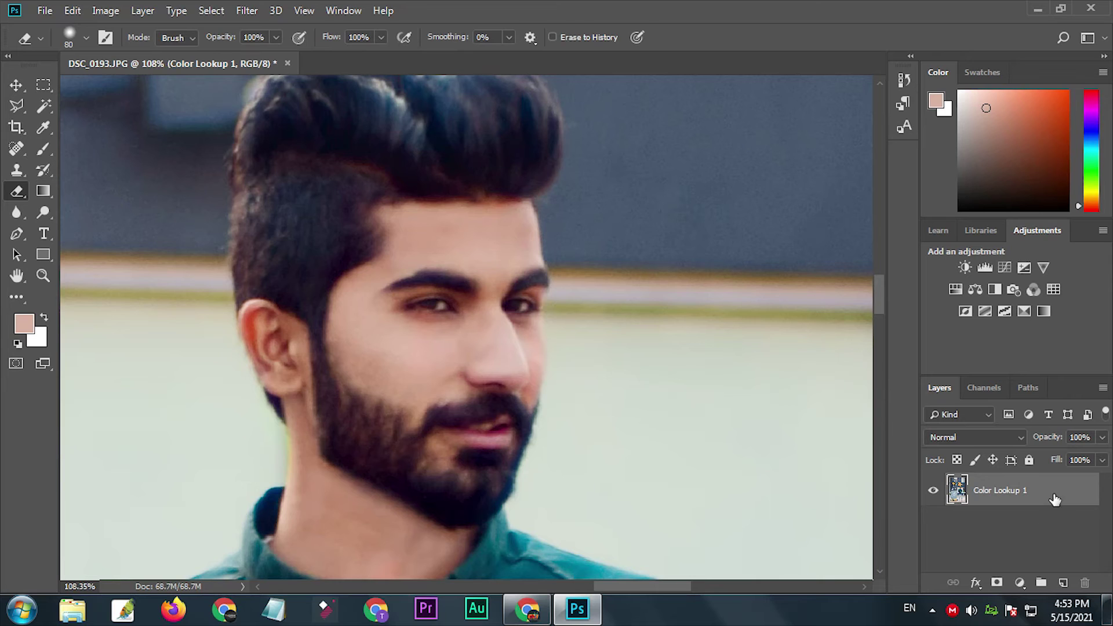
pyautogui.moveTo(1056, 499); pyautogui.dragTo(1064, 583)
# In the Camera Raw Filter, set exposure +0.35, contrast -6, vibrance +73, saturation -12, clarity +4
pyautogui.click(211, 11)
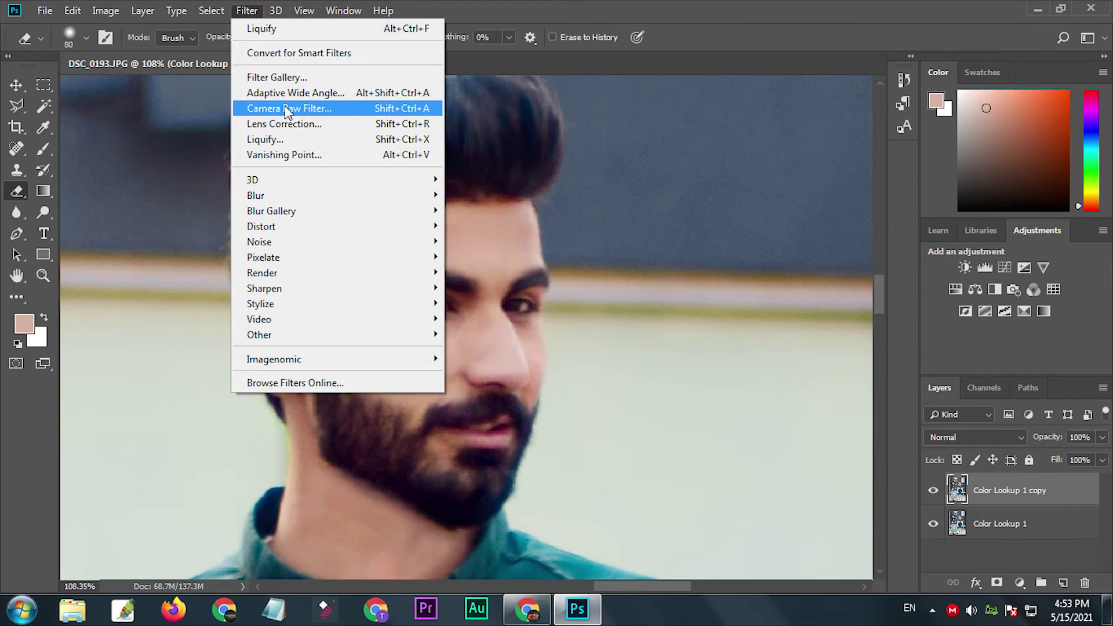
pyautogui.click(286, 108)
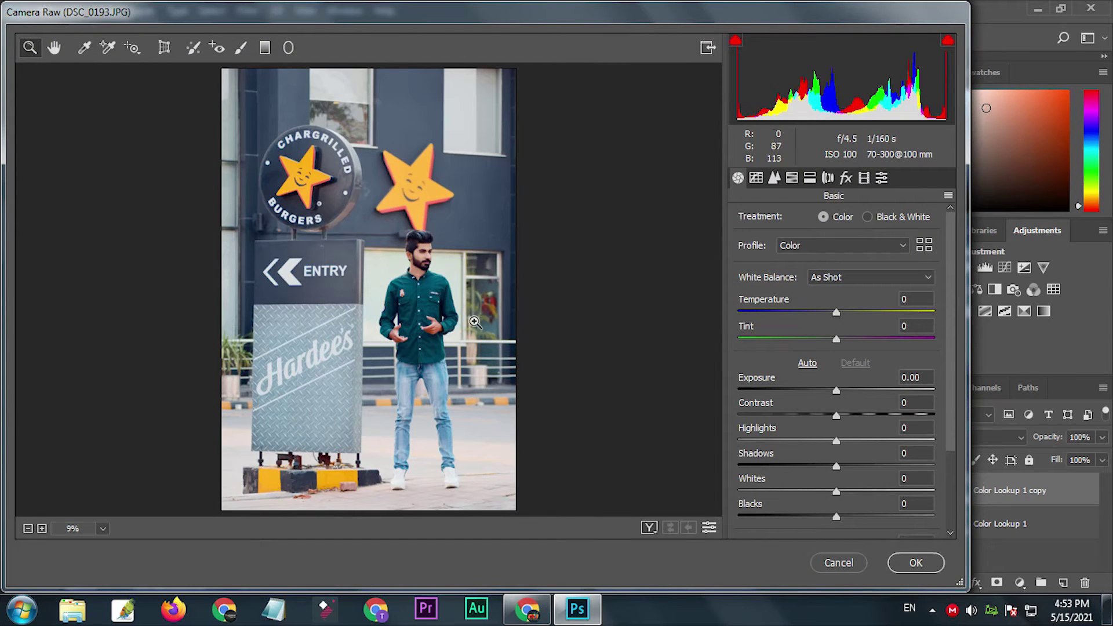
pyautogui.click(477, 319)
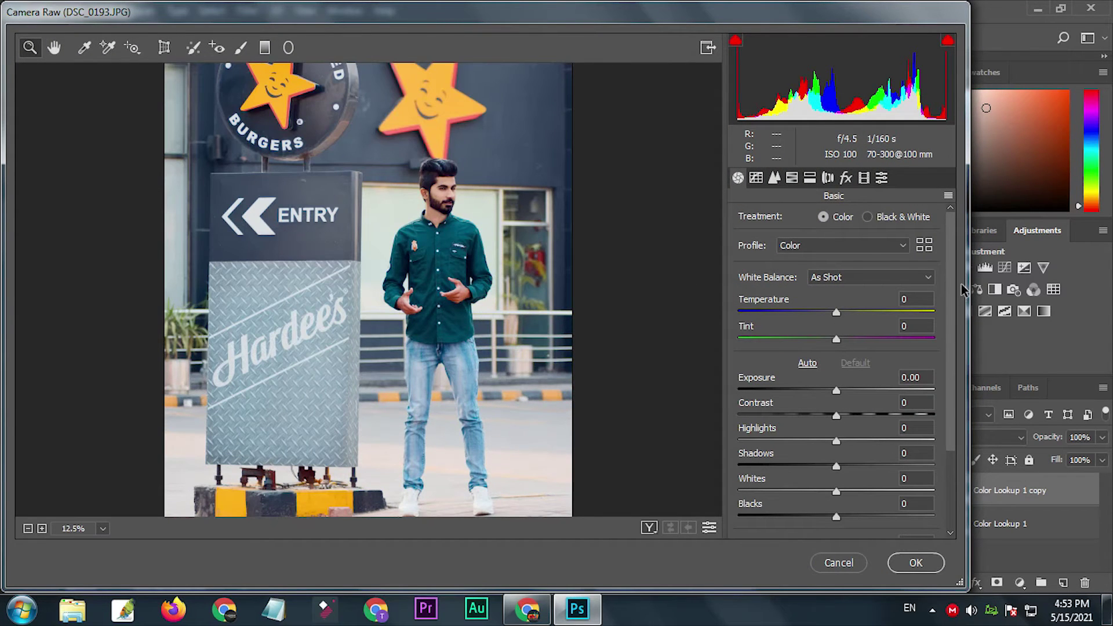
pyautogui.scroll(-3, 854, 336)
pyautogui.moveTo(835, 317); pyautogui.dragTo(831, 342)
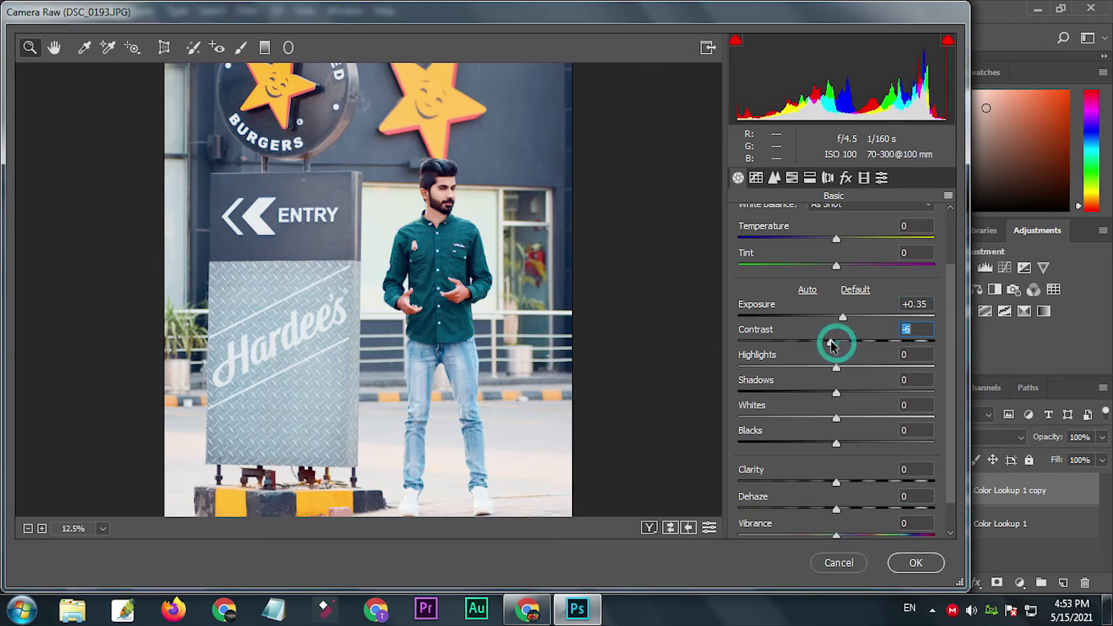
pyautogui.moveTo(958, 318); pyautogui.dragTo(960, 367)
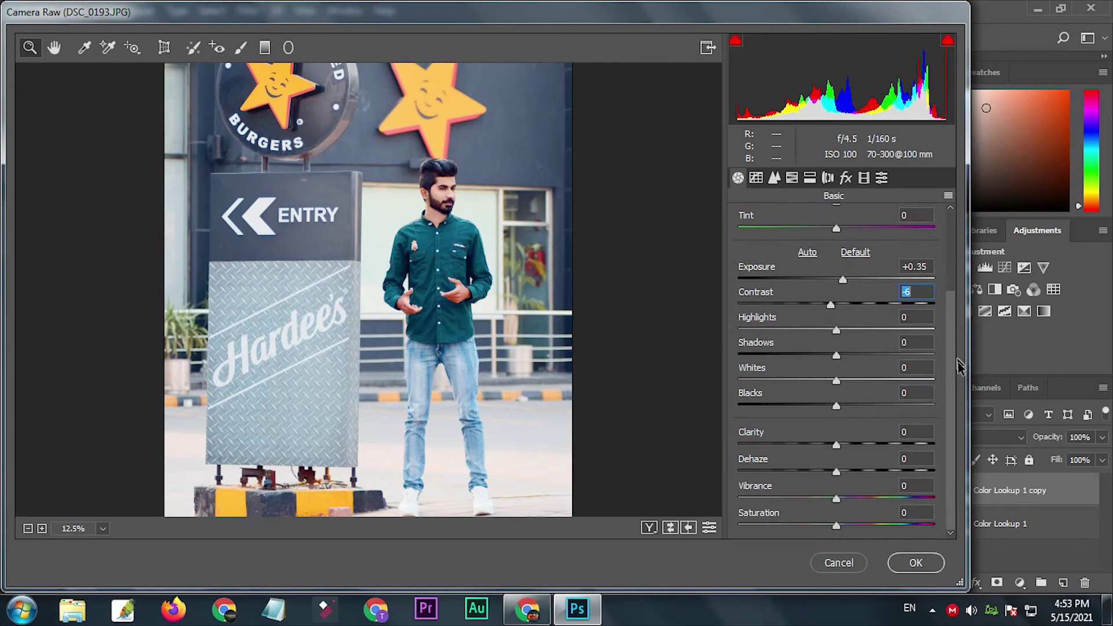
pyautogui.moveTo(837, 499); pyautogui.dragTo(908, 497)
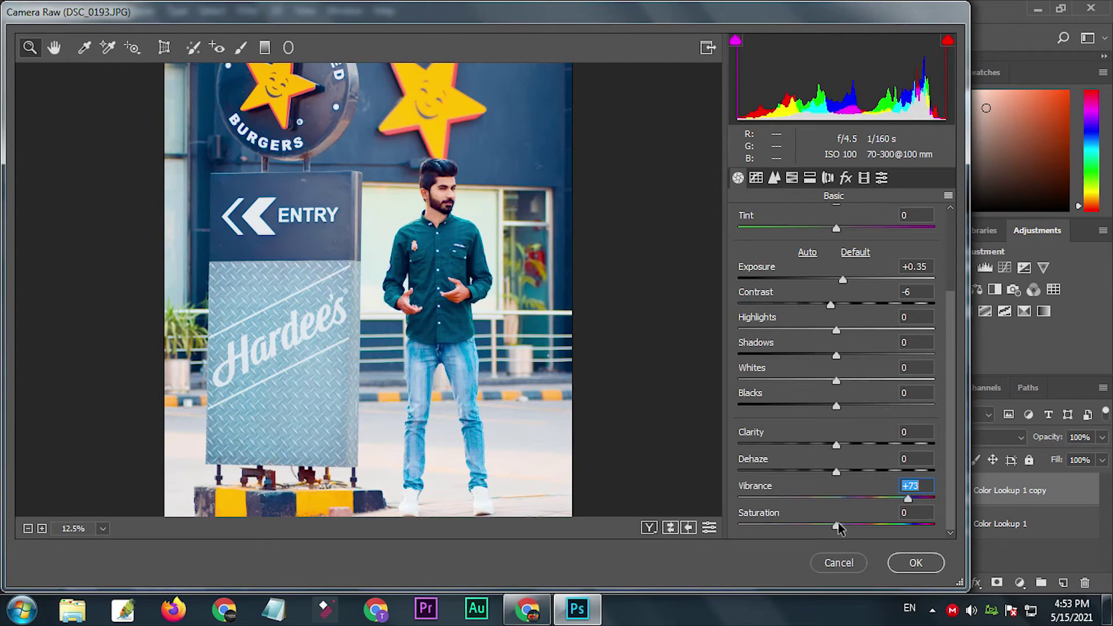
pyautogui.moveTo(836, 526); pyautogui.dragTo(823, 526)
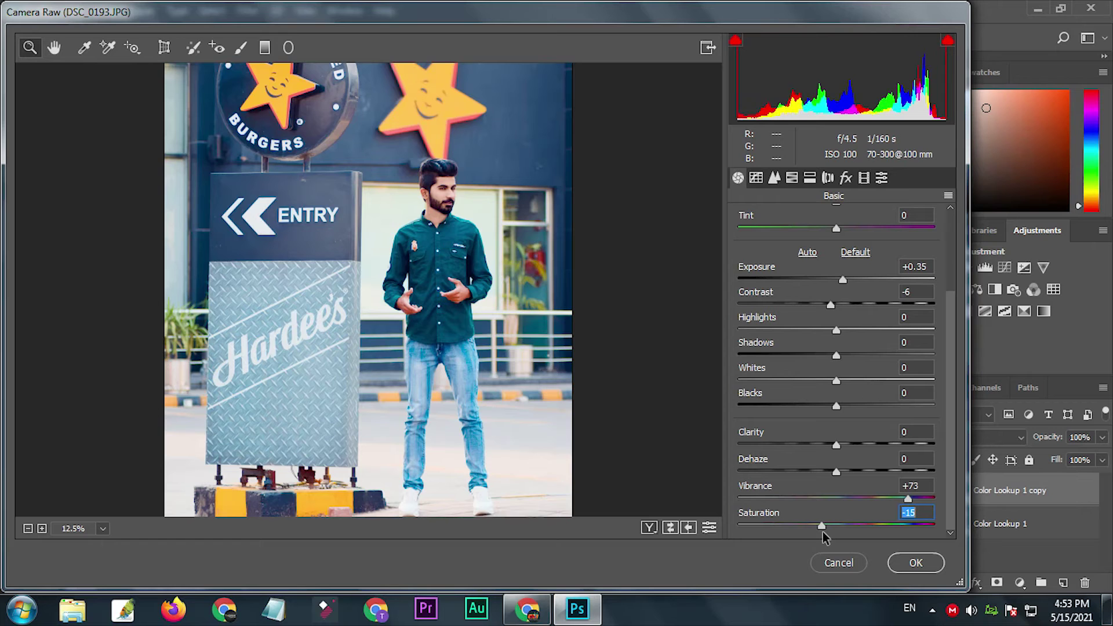
pyautogui.moveTo(837, 446); pyautogui.dragTo(841, 447)
pyautogui.click(914, 565)
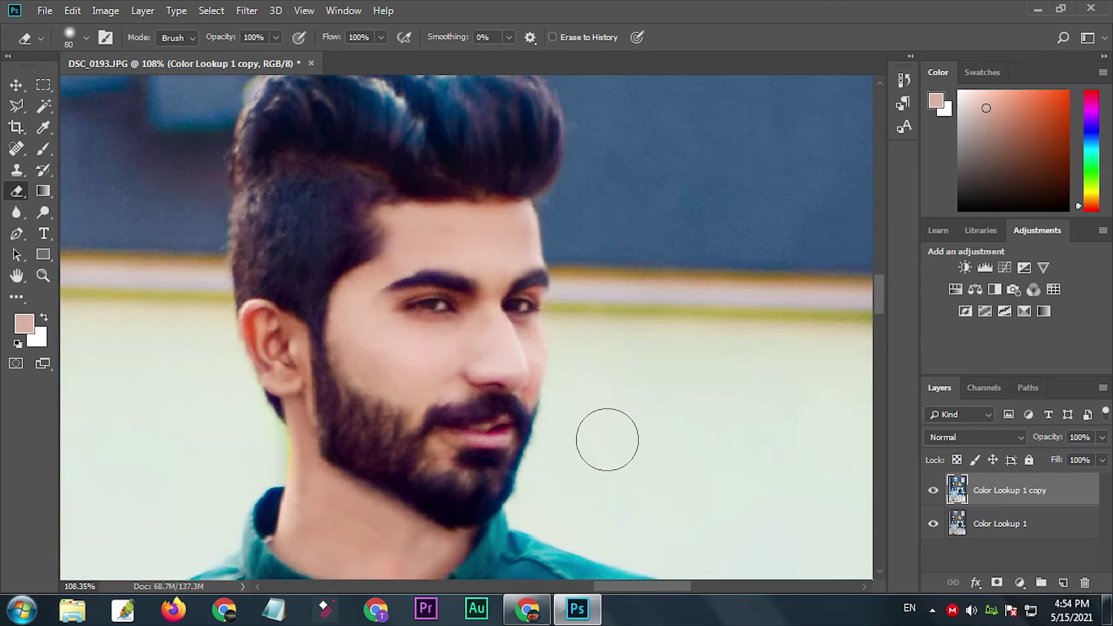
# Drag the Attitude Boy PNG from the desktop onto the photo
pyautogui.click(43, 276)
pyautogui.rightClick(313, 274)
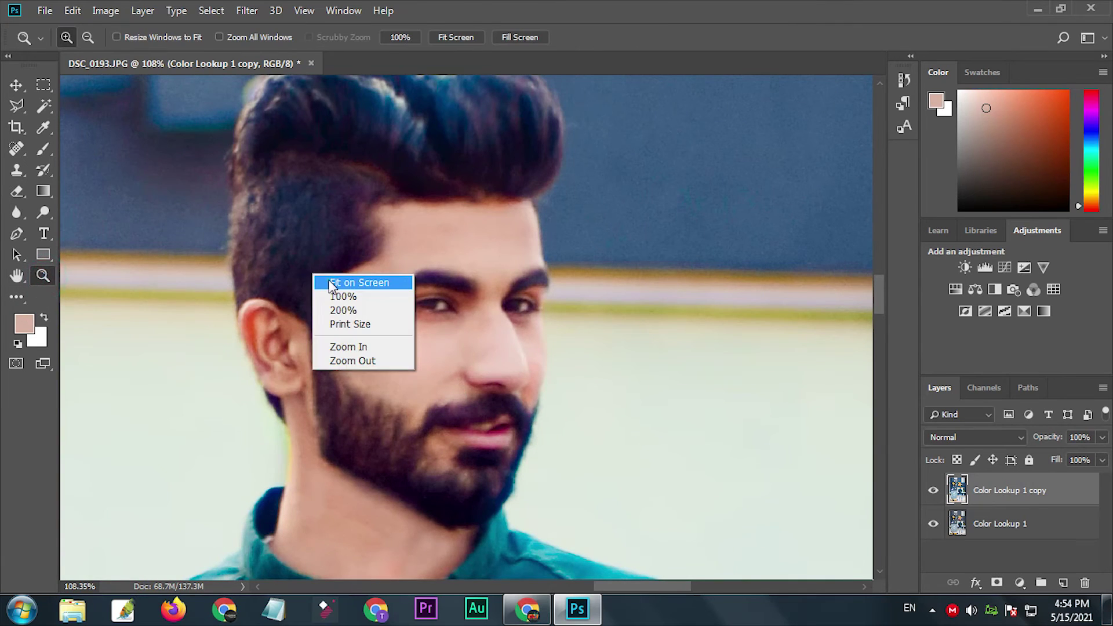
pyautogui.click(334, 282)
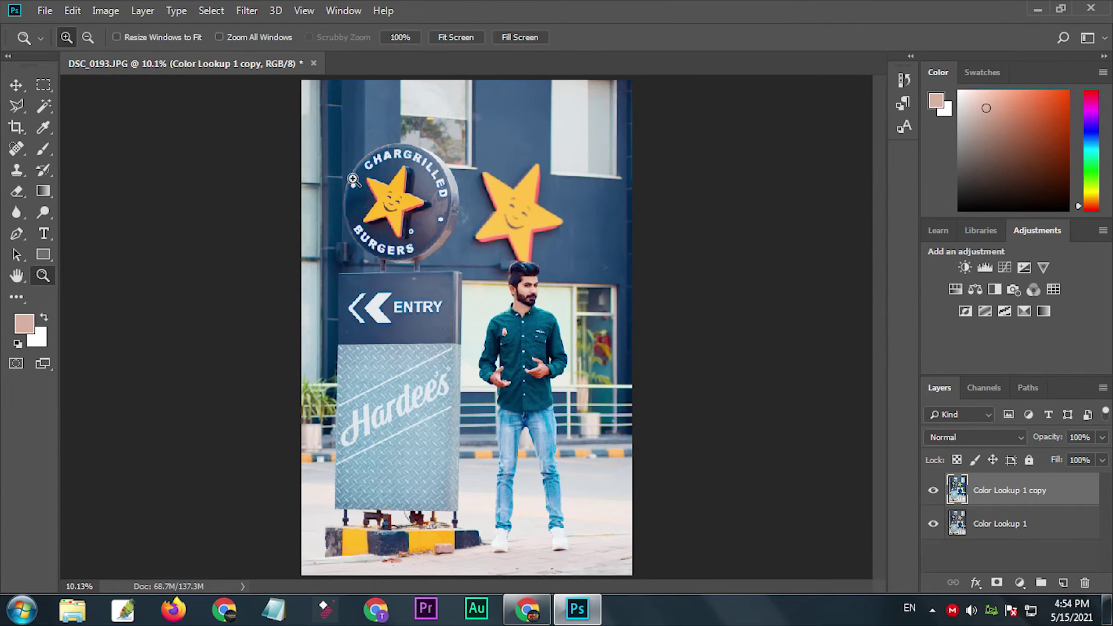
pyautogui.moveTo(353, 180); pyautogui.dragTo(566, 437)
pyautogui.rightClick(569, 340)
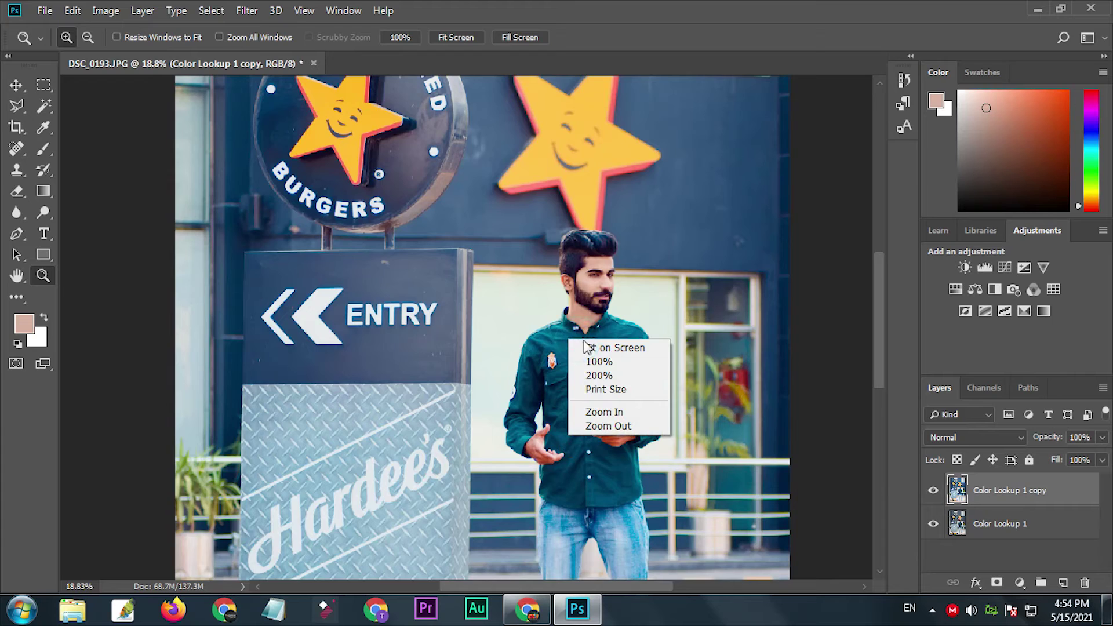
pyautogui.click(587, 347)
pyautogui.press('super+d')
pyautogui.moveTo(774, 297); pyautogui.dragTo(592, 610)
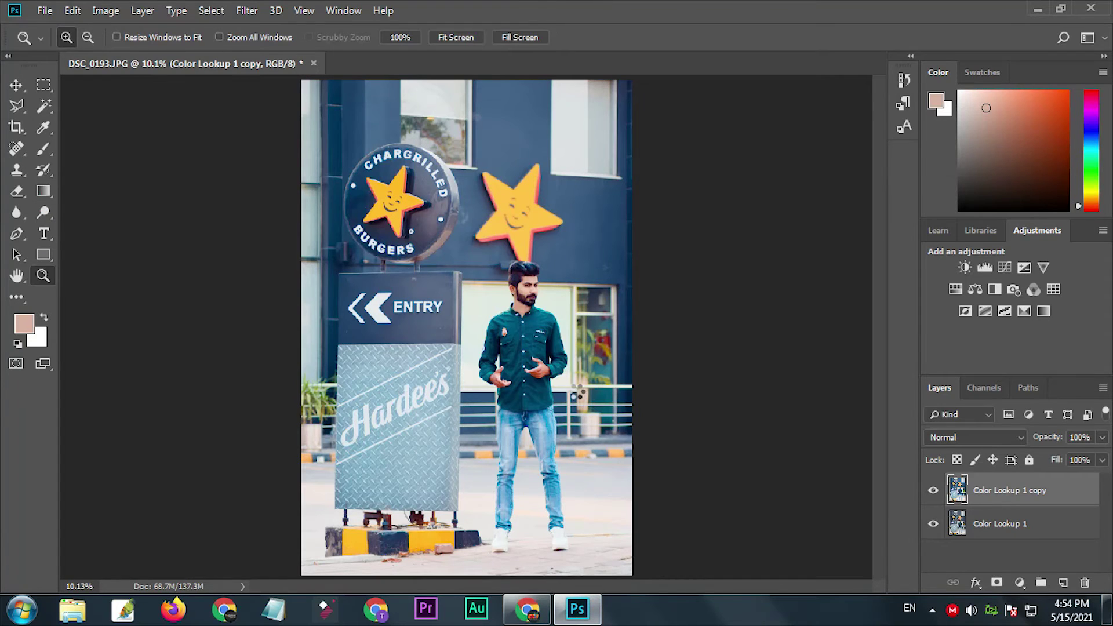
pyautogui.moveTo(593, 610); pyautogui.dragTo(577, 396)
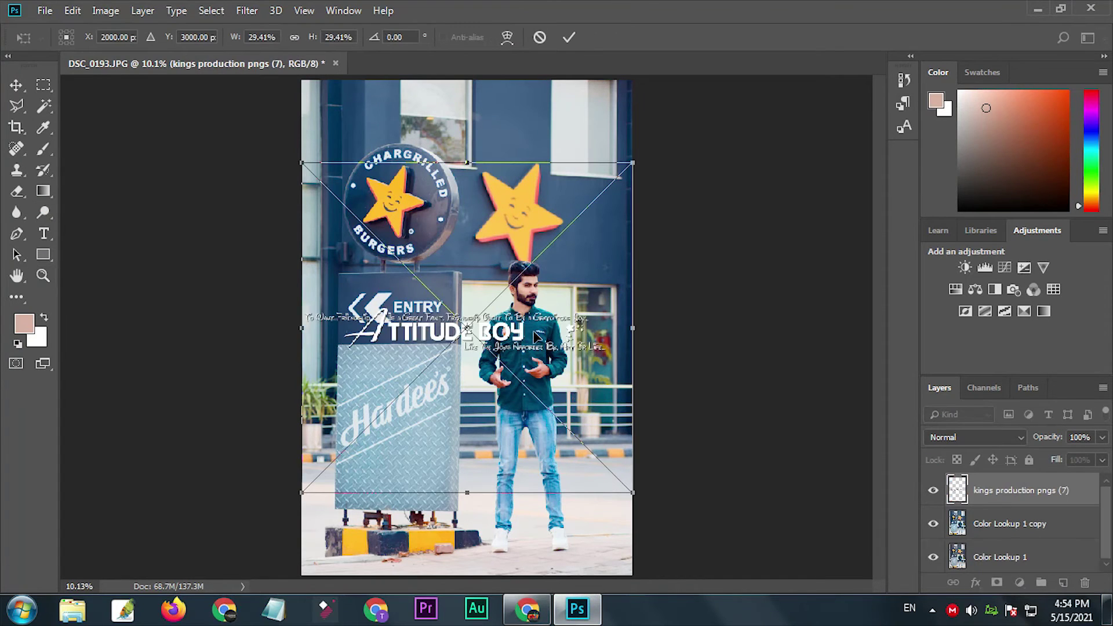
# Rotate the overlay vertical, shrink it small, and place it beside the right-hand star
pyautogui.moveTo(646, 161)
pyautogui.mouseDown()
pyautogui.moveTo(348, 225)
pyautogui.moveTo(361, 226)
pyautogui.mouseUp()
pyautogui.moveTo(633, 161); pyautogui.dragTo(544, 250)
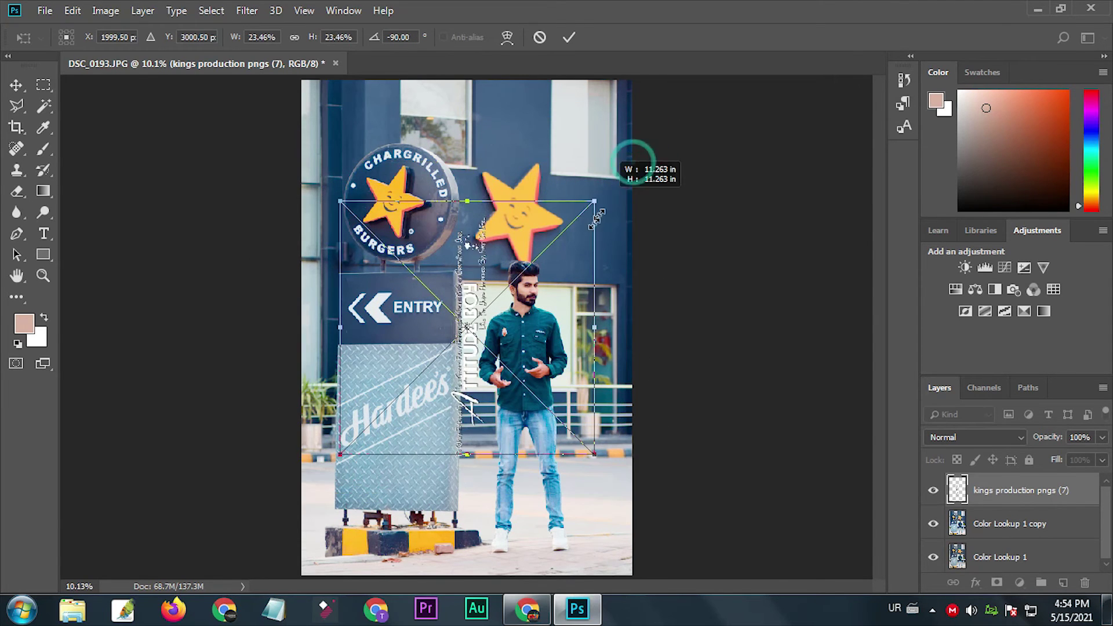
pyautogui.moveTo(470, 362)
pyautogui.mouseDown()
pyautogui.moveTo(590, 313)
pyautogui.moveTo(620, 267)
pyautogui.mouseUp()
pyautogui.moveTo(685, 154); pyautogui.dragTo(676, 168)
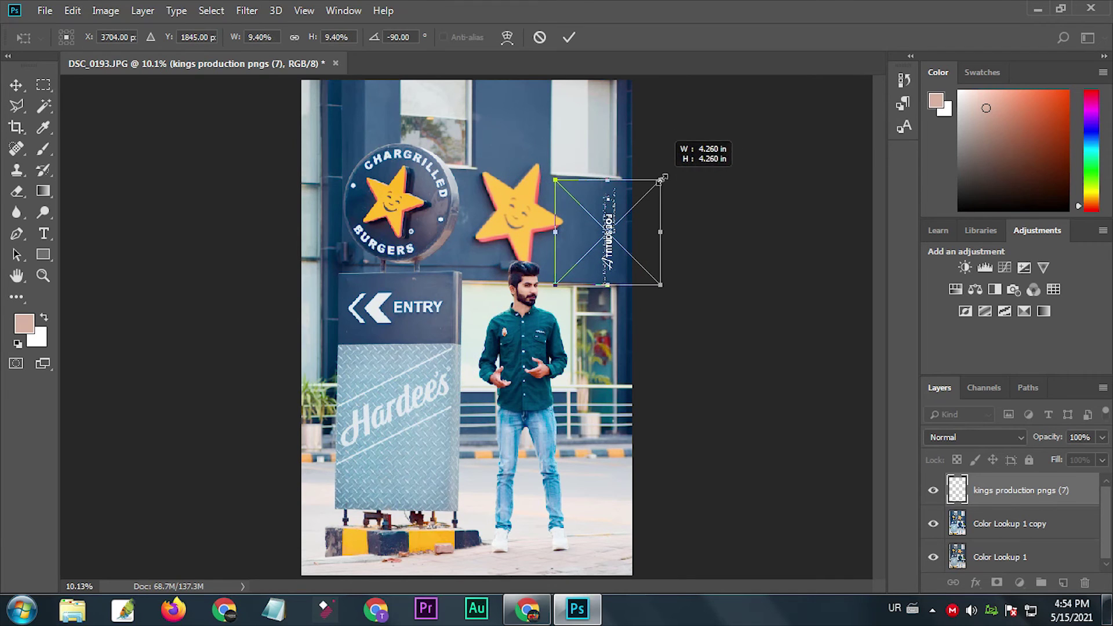
pyautogui.scroll(5, 627, 226)
pyautogui.moveTo(588, 327); pyautogui.dragTo(581, 309)
pyautogui.press('Return')
pyautogui.press('z')
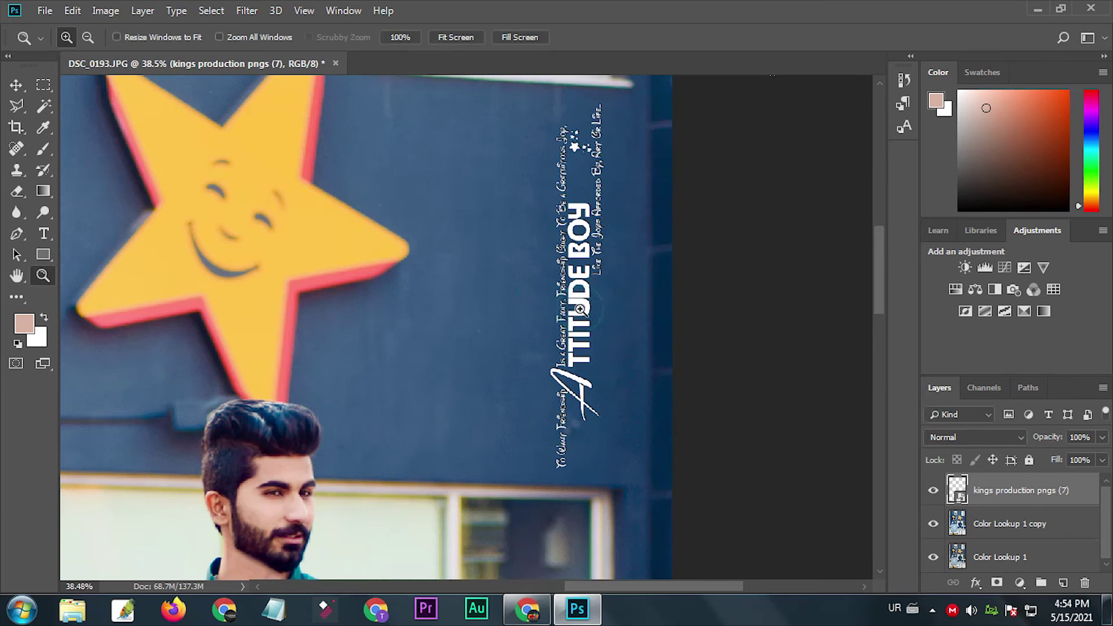
pyautogui.scroll(-5, 581, 309)
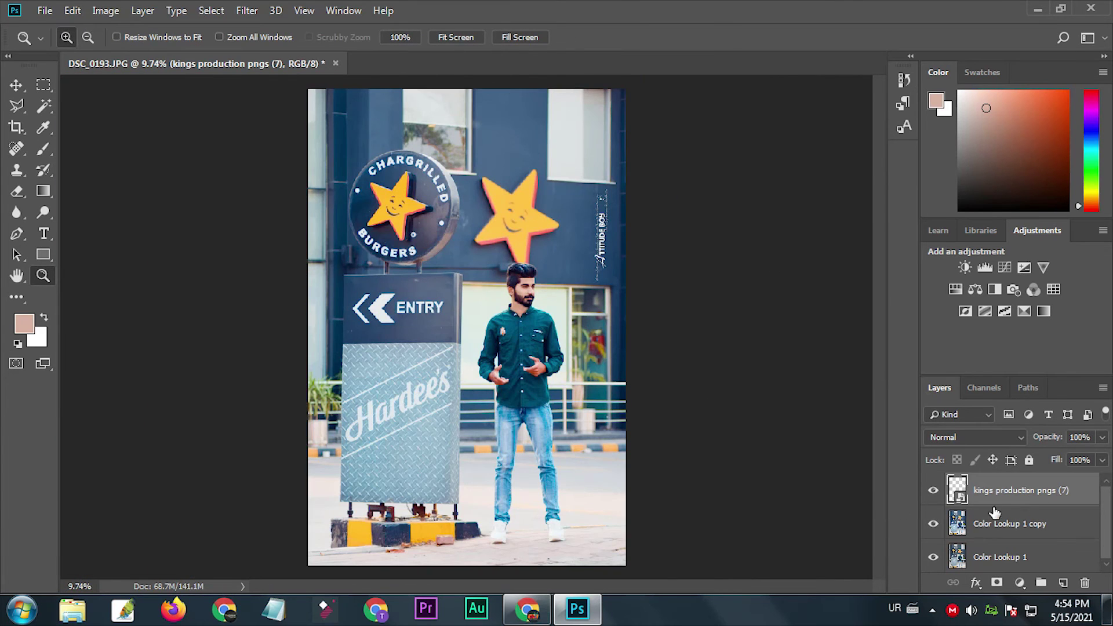
pyautogui.click(1008, 528)
# Merge Color Lookup 1 with its copy and scale the merged photo to about 97.5%
pyautogui.keyDown('shift'); pyautogui.click(1009, 558); pyautogui.keyUp('shift')
pyautogui.rightClick(1018, 560)
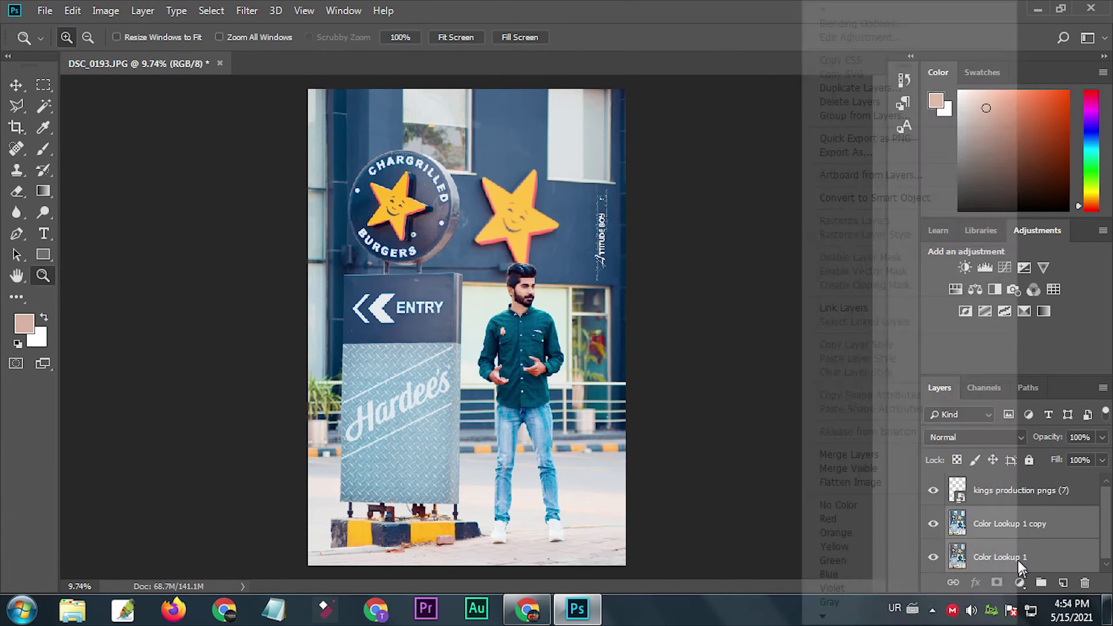
pyautogui.click(868, 458)
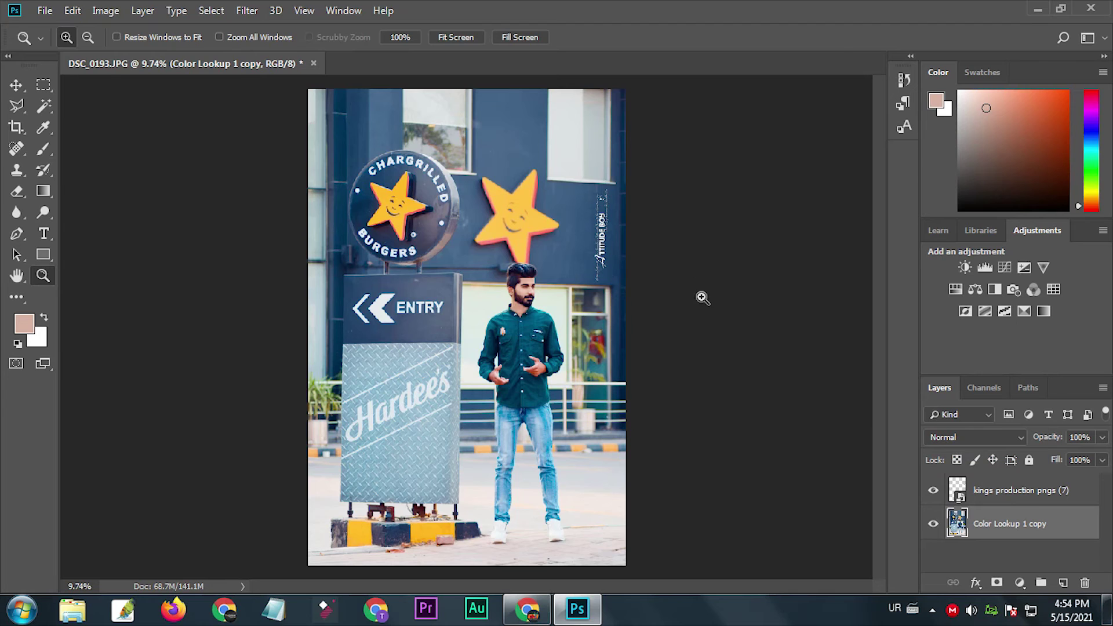
pyautogui.hotkey('ctrl', 't')
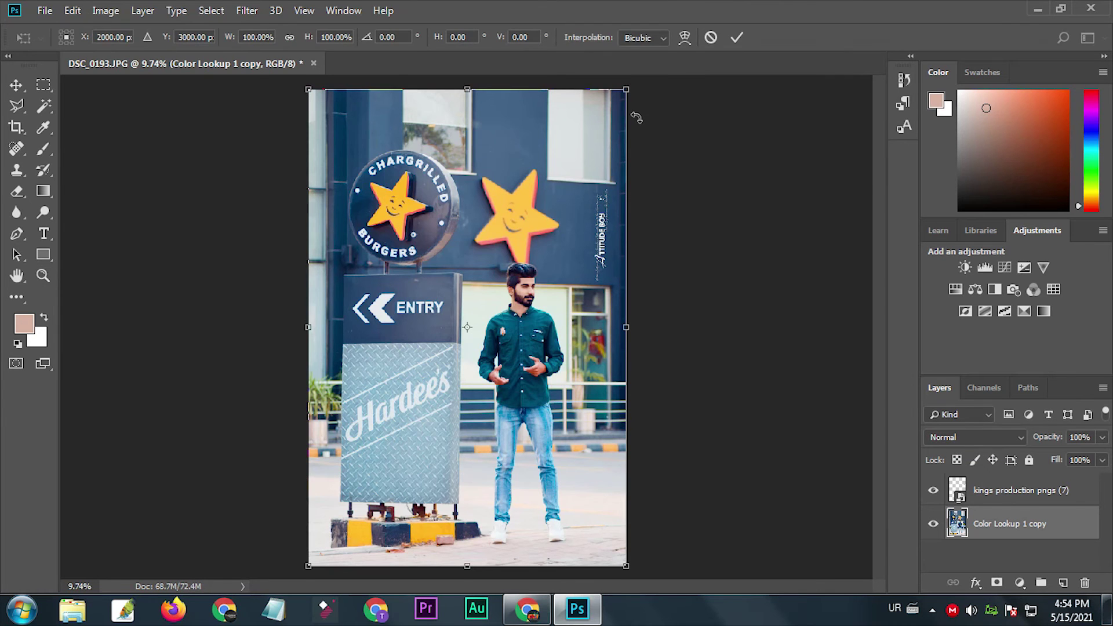
pyautogui.moveTo(629, 91); pyautogui.dragTo(624, 94)
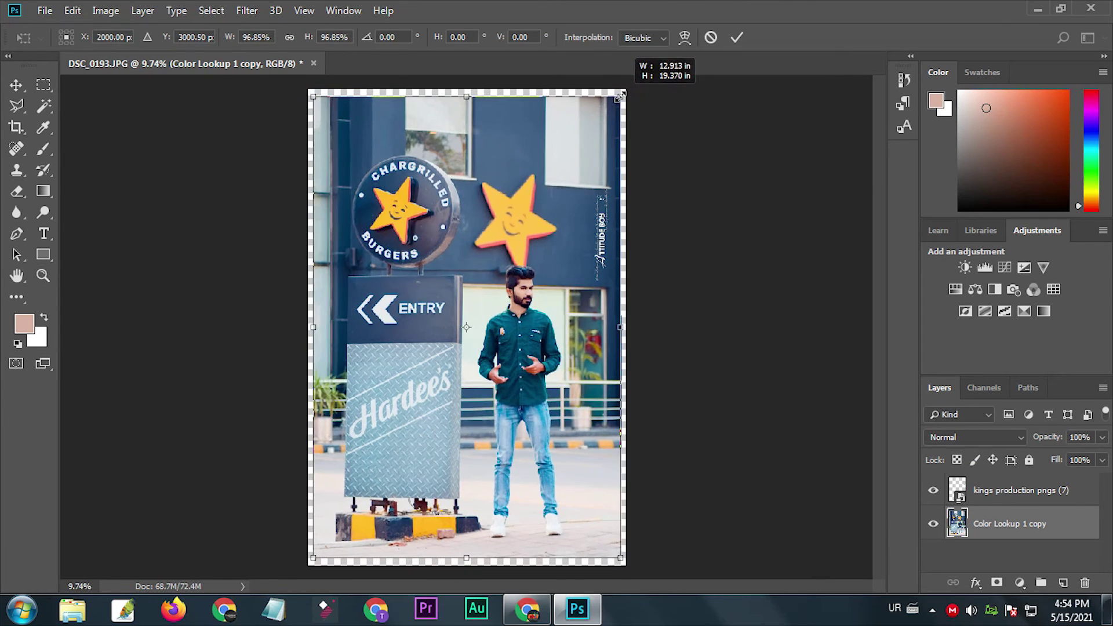
pyautogui.hotkey('ctrl', 'space')
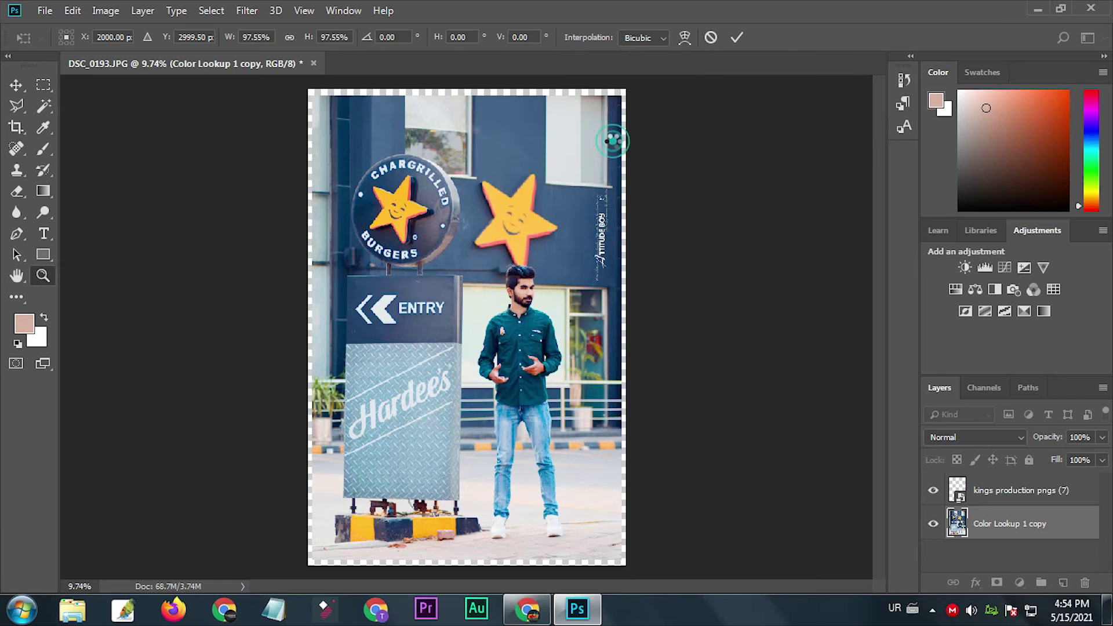
pyautogui.press('Return')
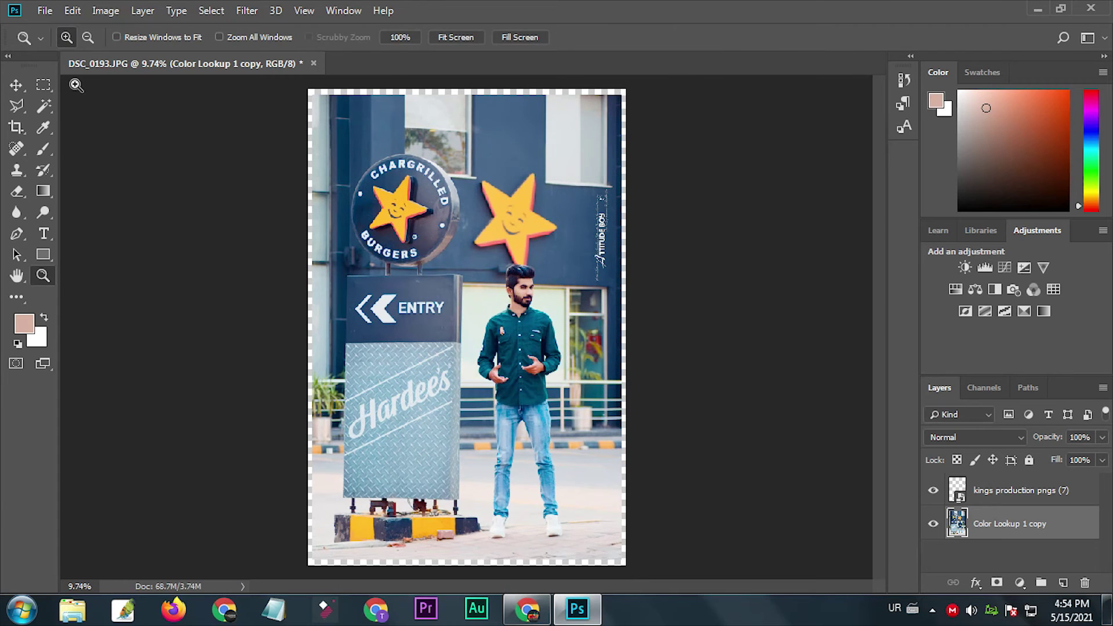
# Shift the Attitude Boy text slightly toward the right edge of the canvas
pyautogui.click(15, 86)
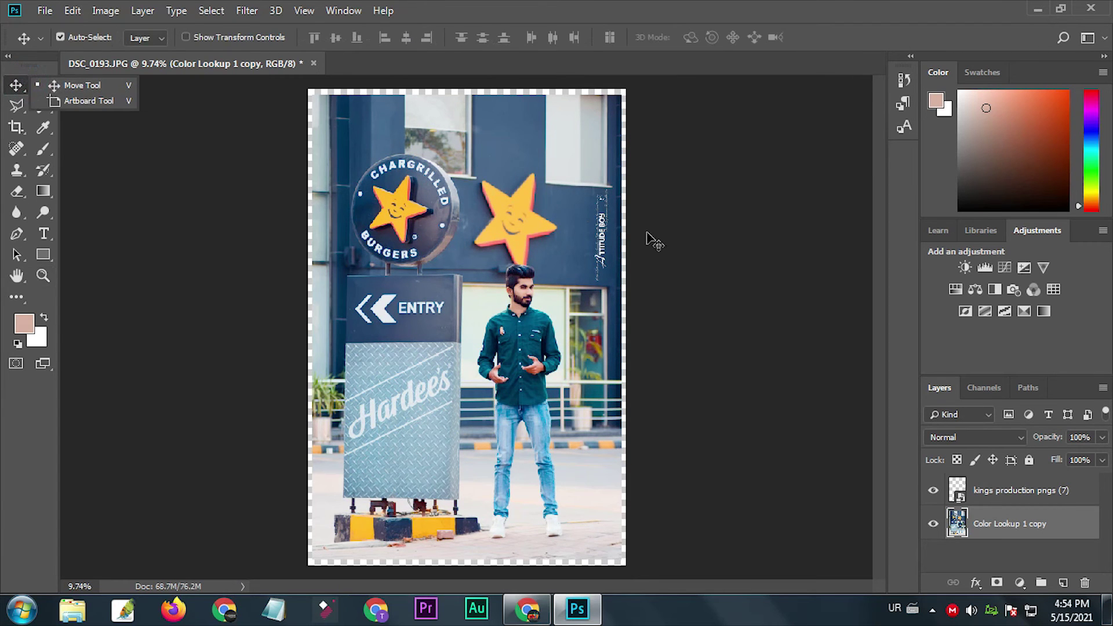
pyautogui.scroll(2, 643, 235)
pyautogui.scroll(2, 635, 226)
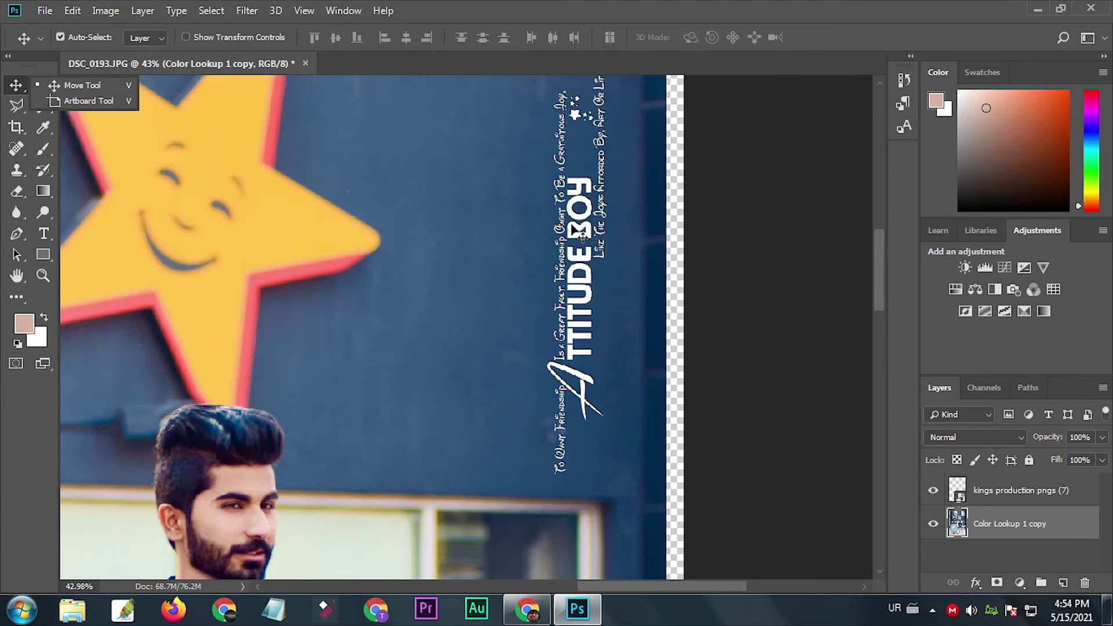
pyautogui.moveTo(580, 225); pyautogui.dragTo(608, 225)
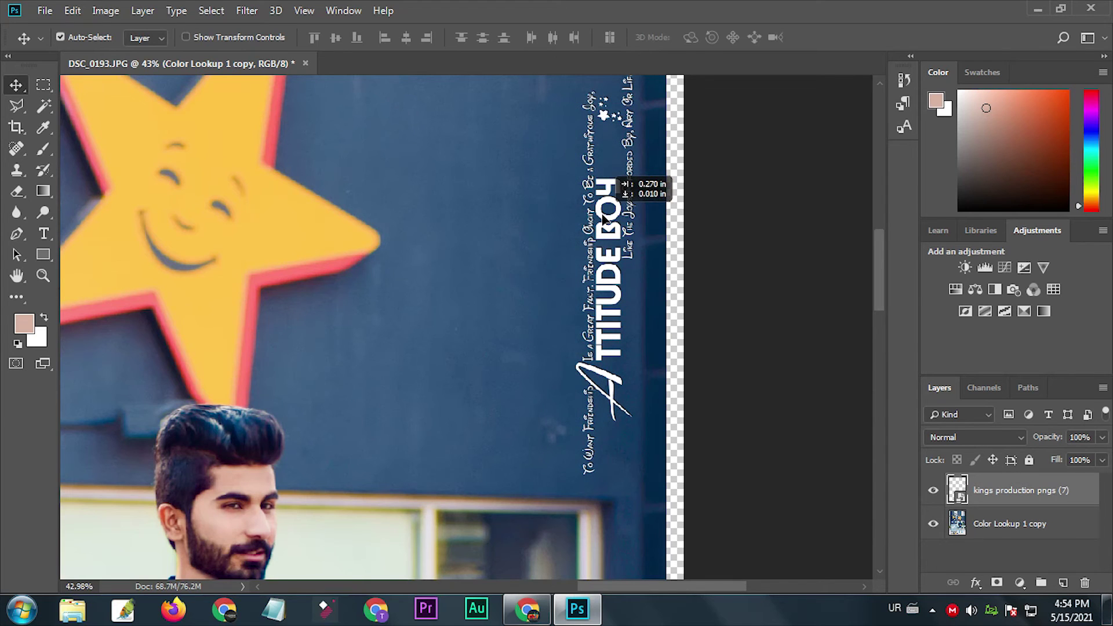
pyautogui.click(334, 321)
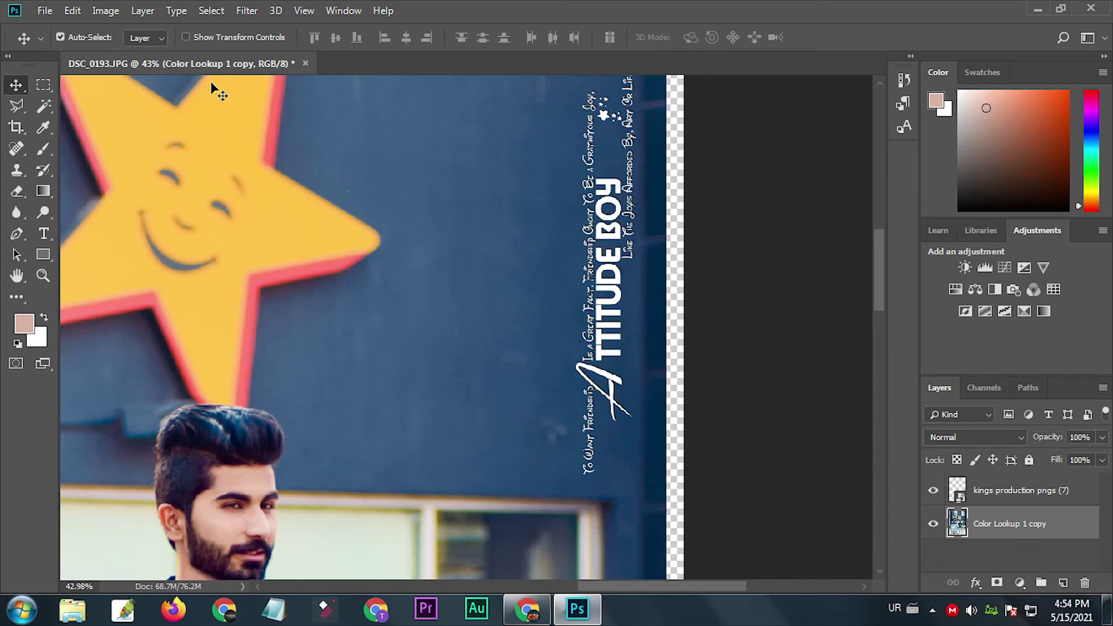
pyautogui.click(245, 12)
# Run Imagenomic Portraiture on the merged photo, keying its mask to the man's facial skin
pyautogui.click(472, 358)
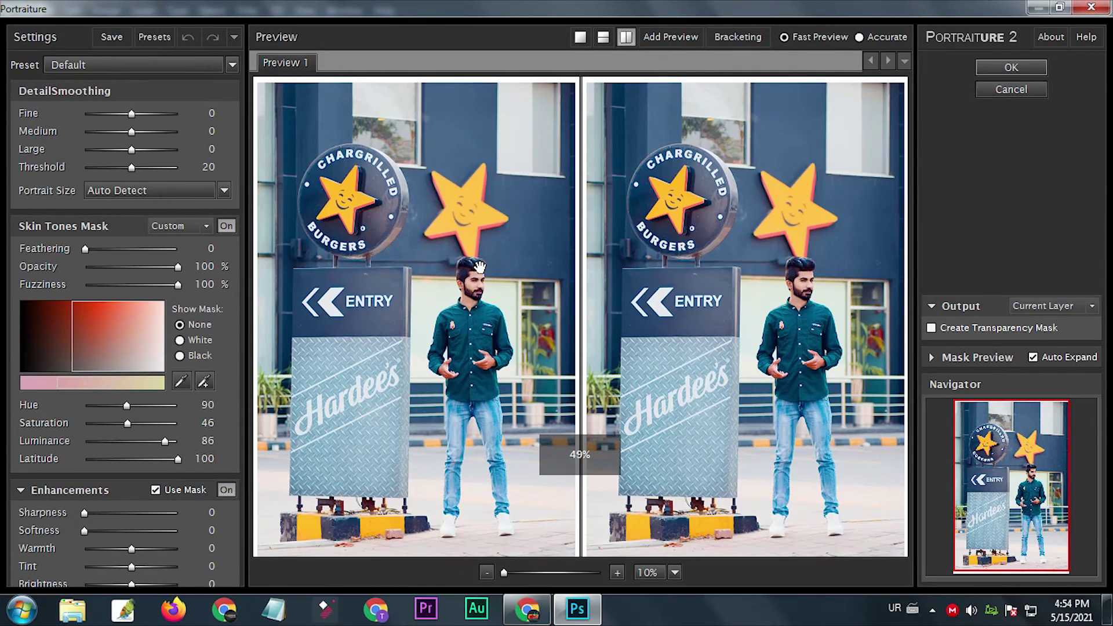
pyautogui.scroll(2, 483, 268)
pyautogui.scroll(2, 469, 287)
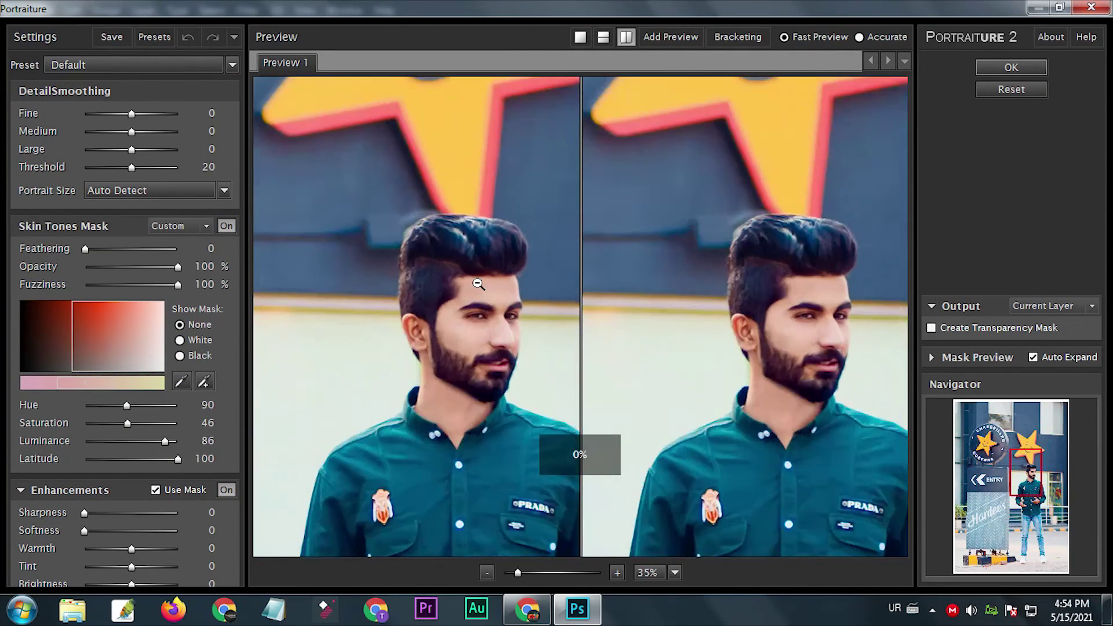
pyautogui.scroll(2, 478, 281)
pyautogui.moveTo(481, 290); pyautogui.dragTo(406, 281)
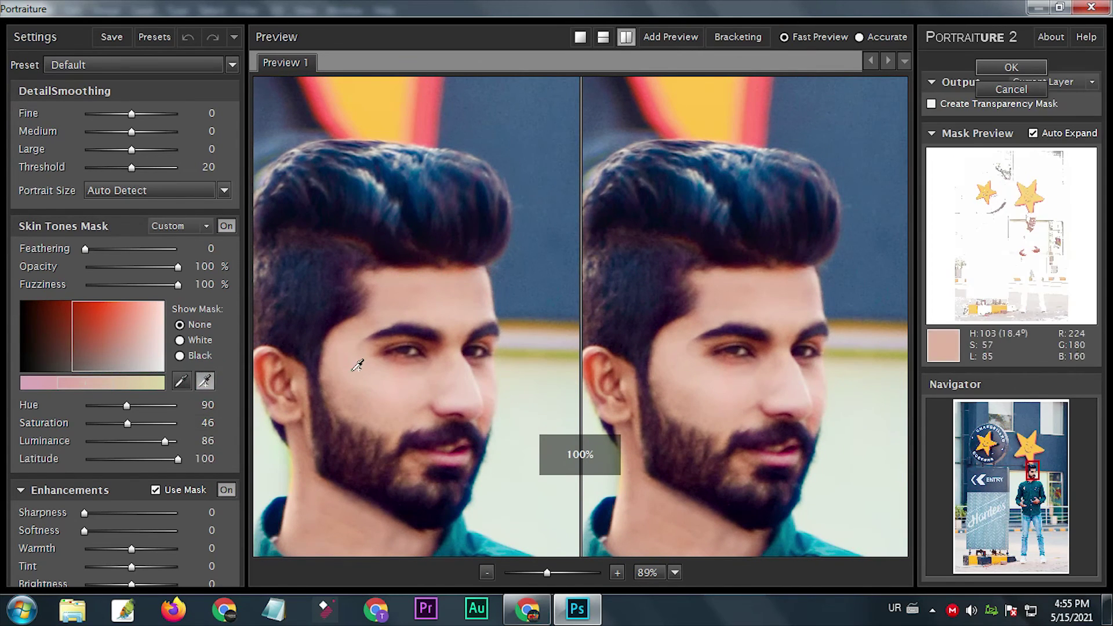
pyautogui.click(381, 387)
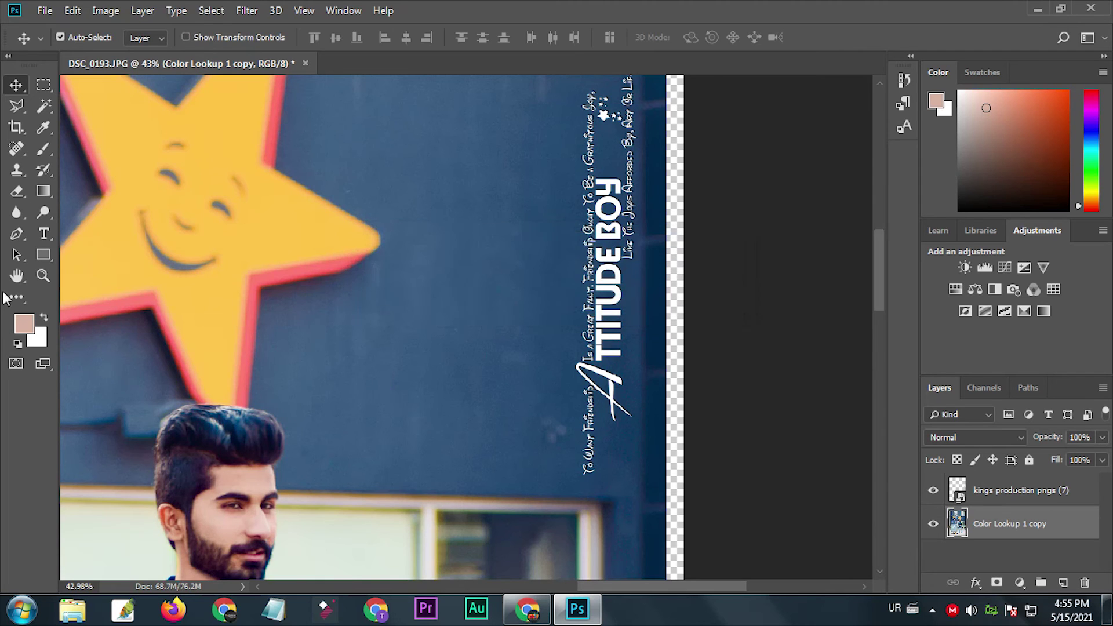
# Save the image to the Desktop as JPEG DSC_0193 at maximum quality 12
pyautogui.click(42, 275)
pyautogui.click(226, 238)
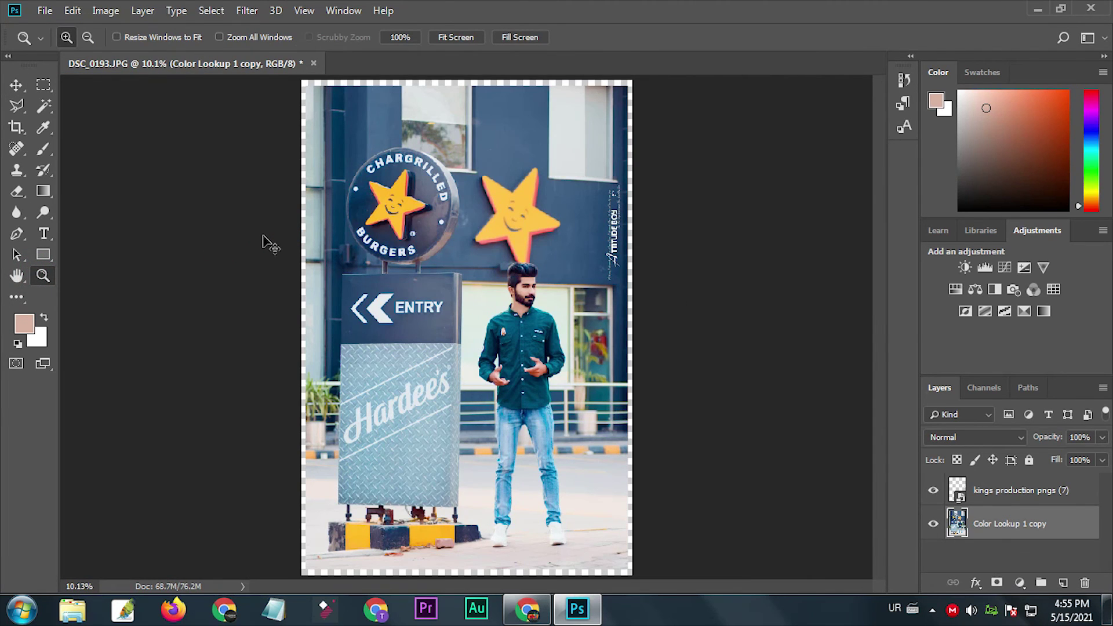
pyautogui.hotkey('ctrl', 'shift', 's')
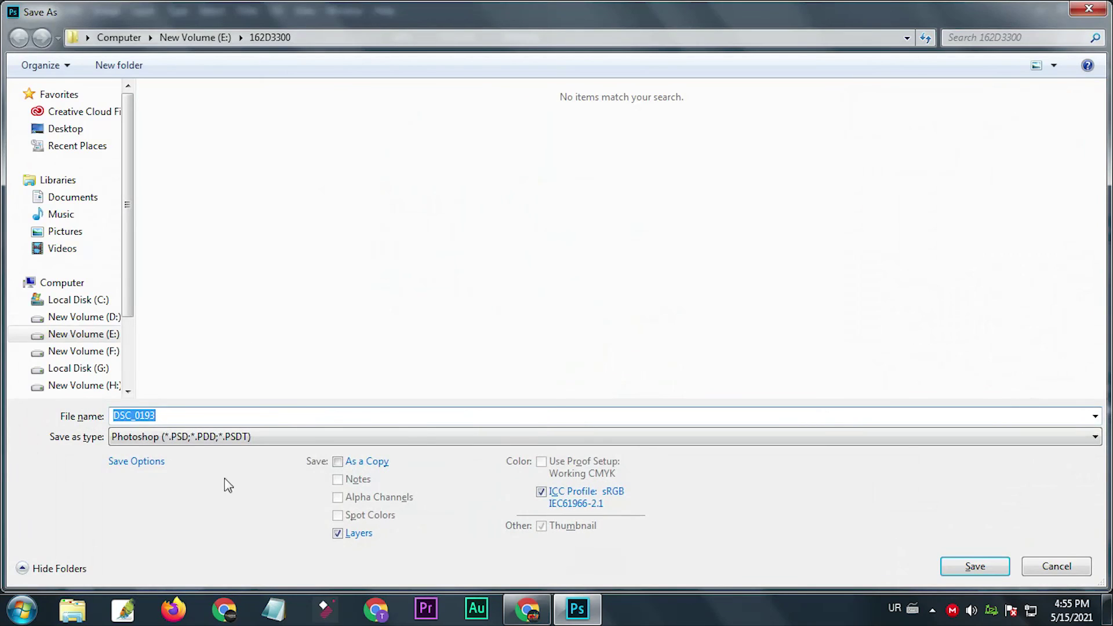
pyautogui.click(242, 437)
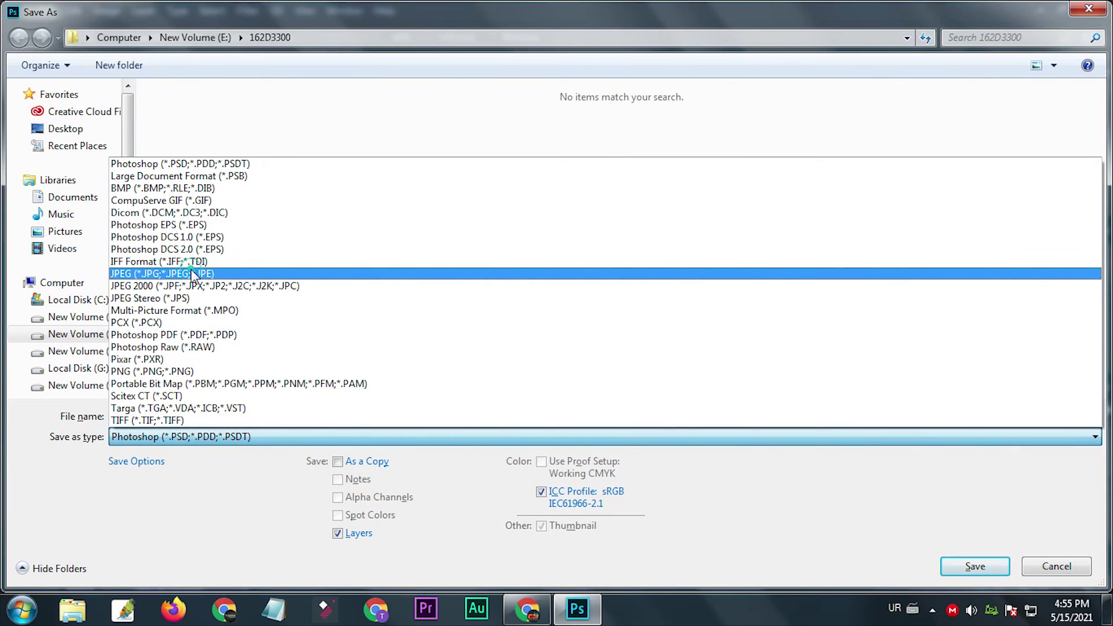
pyautogui.click(192, 272)
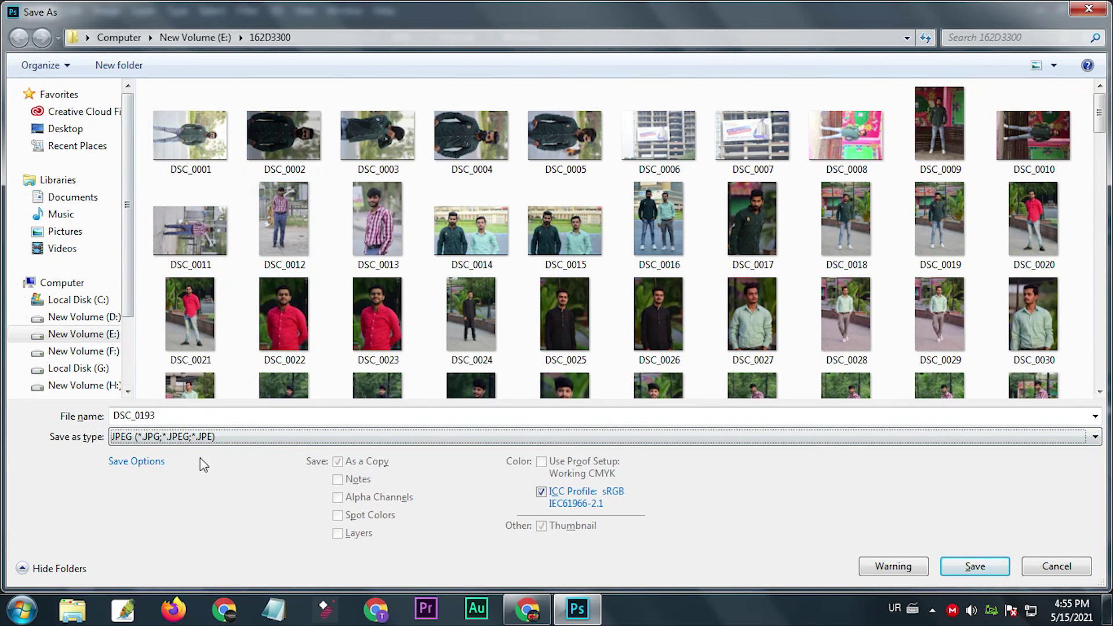
pyautogui.moveTo(68, 257)
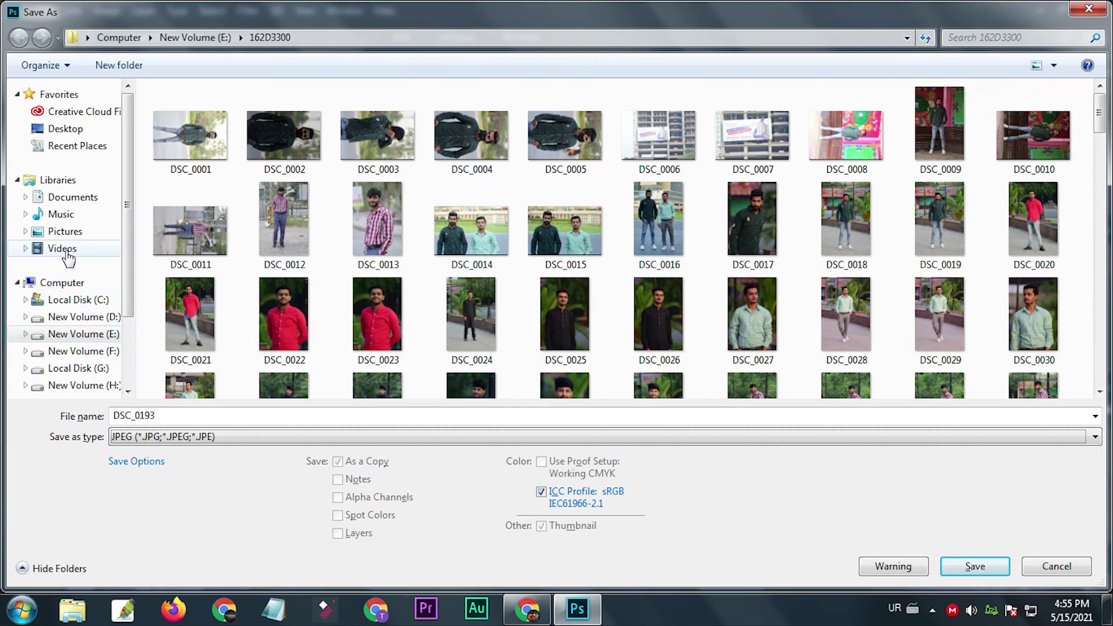
pyautogui.click(65, 129)
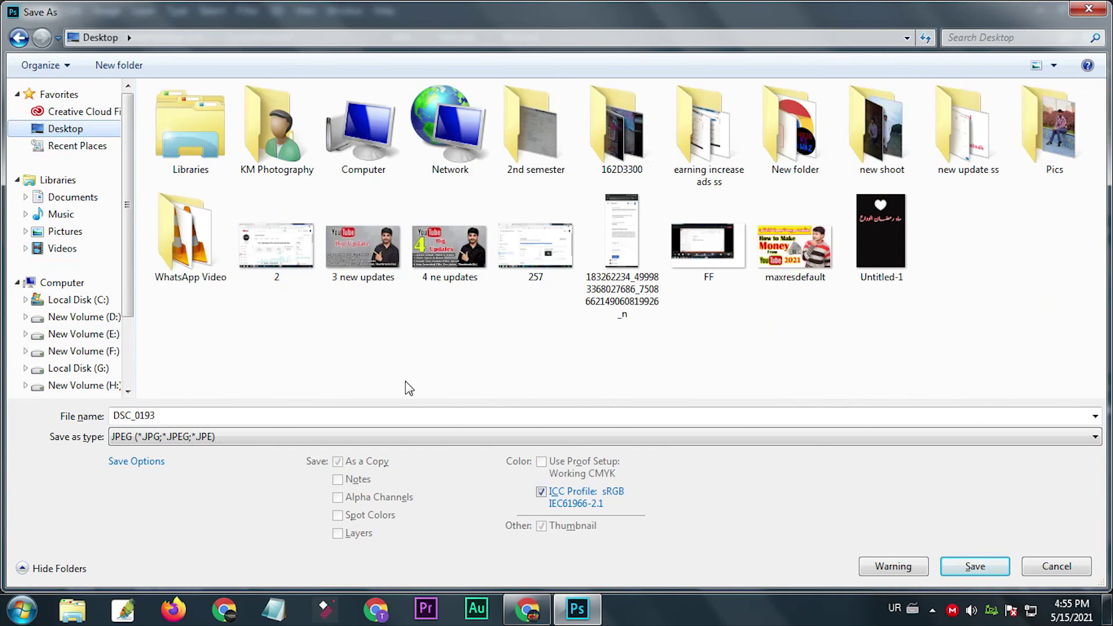
pyautogui.click(265, 413)
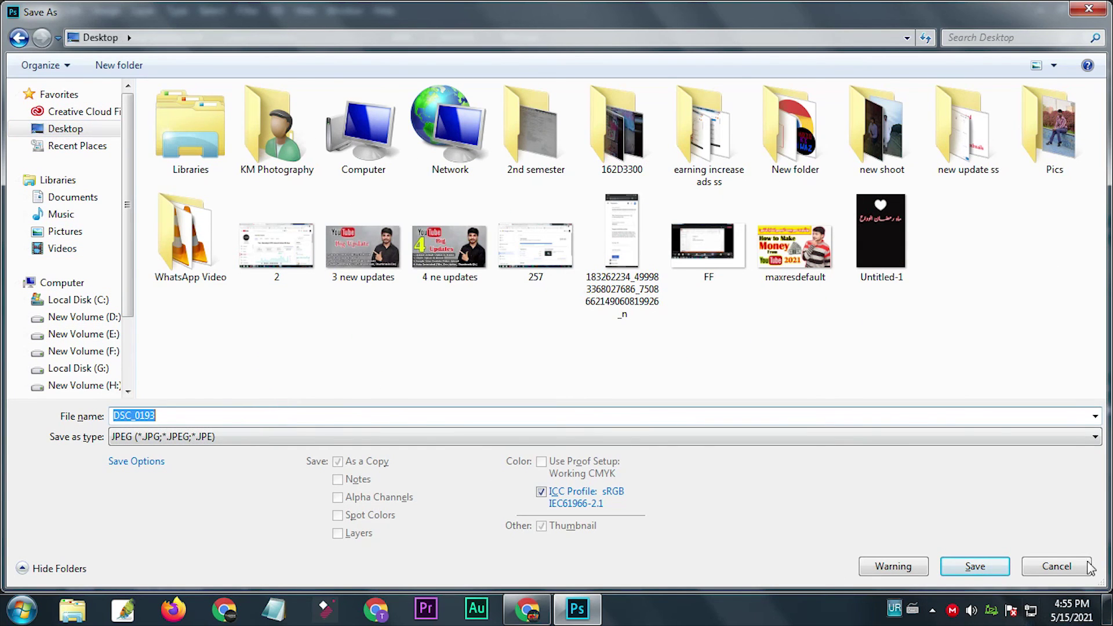
pyautogui.click(980, 566)
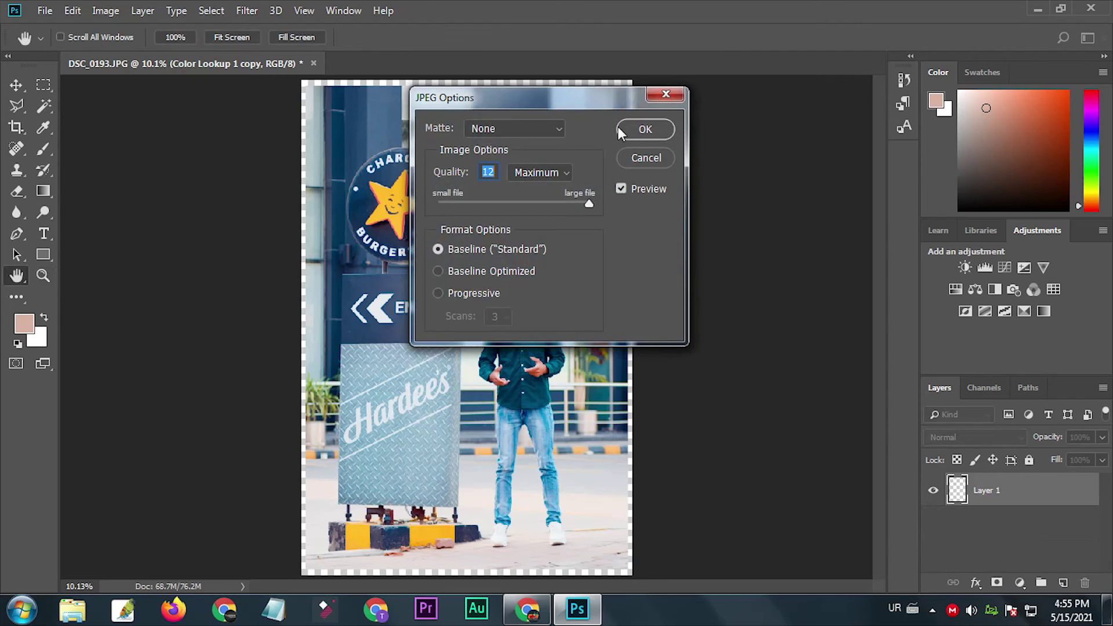
pyautogui.click(641, 129)
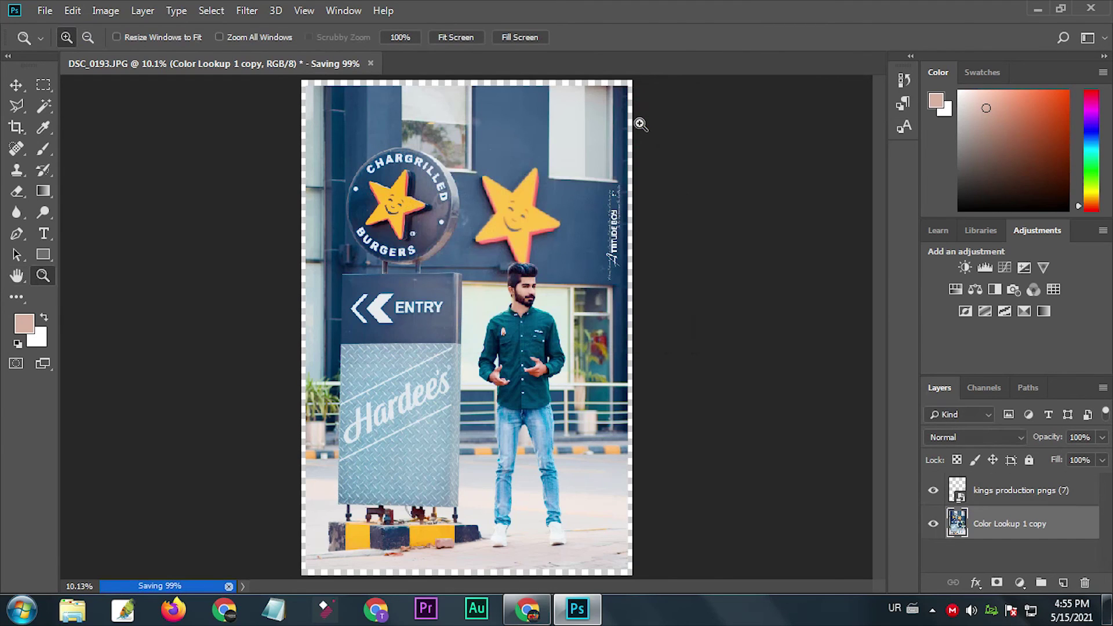
# Compare the original and edited states in History, then restore the full edit
pyautogui.click(905, 81)
pyautogui.scroll(5, 836, 116)
pyautogui.scroll(5, 835, 116)
pyautogui.scroll(5, 835, 116)
pyautogui.click(832, 103)
pyautogui.hotkey('ctrl', 'z')
pyautogui.hotkey('ctrl', 'z')
pyautogui.hotkey('ctrl', 'z')
pyautogui.hotkey('ctrl', 'z')
pyautogui.hotkey('ctrl', 'z')
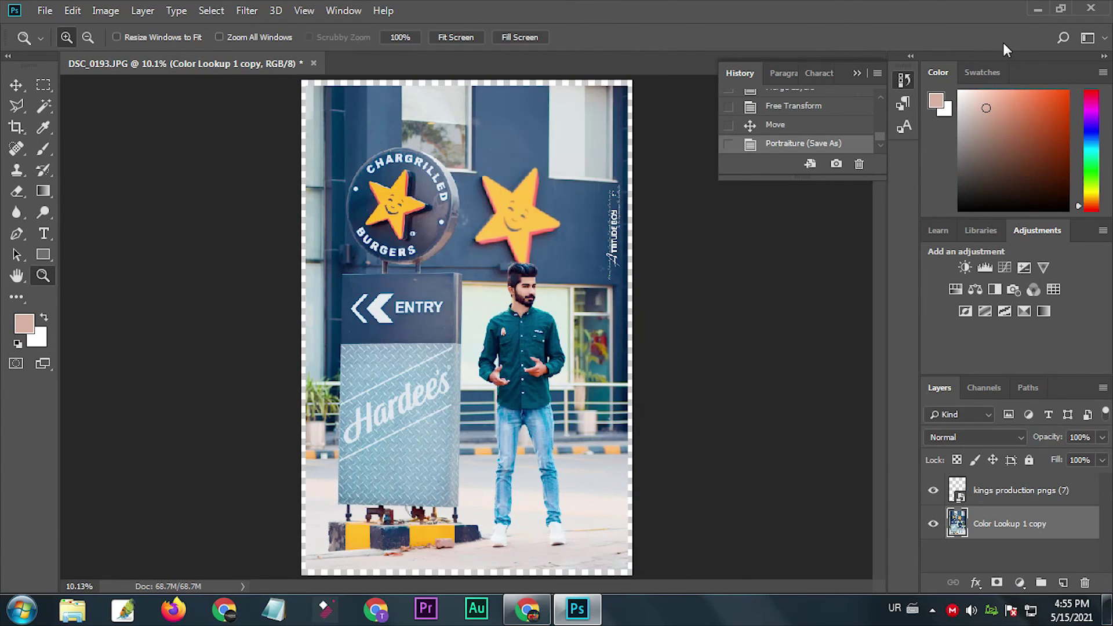
pyautogui.click(1038, 11)
# Refresh the desktop, preview DSC_0193 in Windows Photo Viewer, close it, and refresh again
pyautogui.rightClick(628, 221)
pyautogui.click(661, 269)
pyautogui.doubleClick(284, 302)
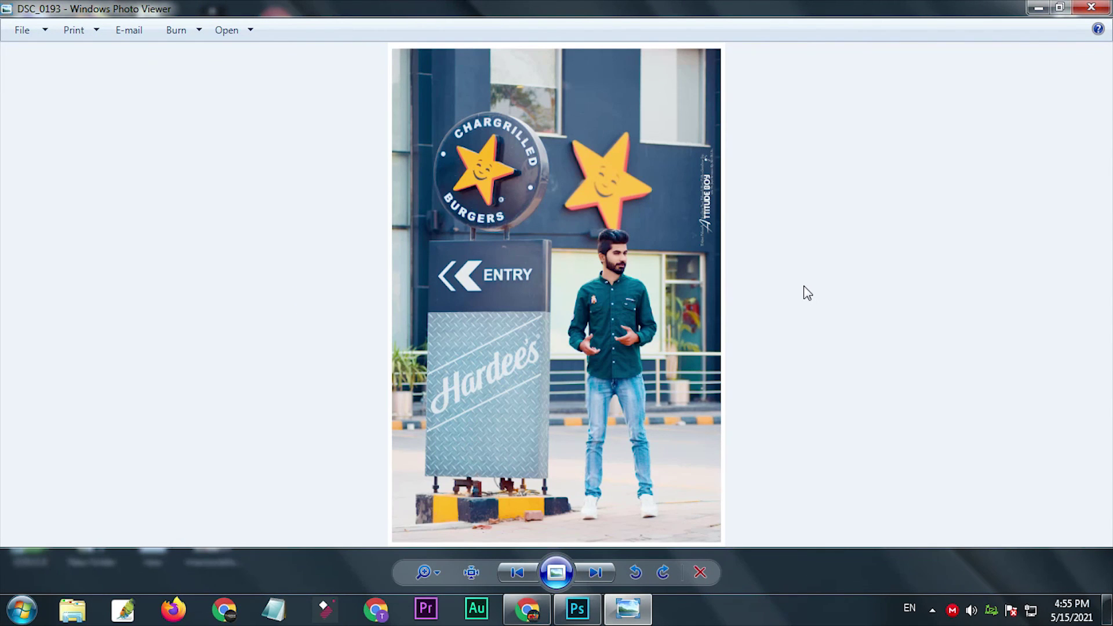
pyautogui.doubleClick(5, 8)
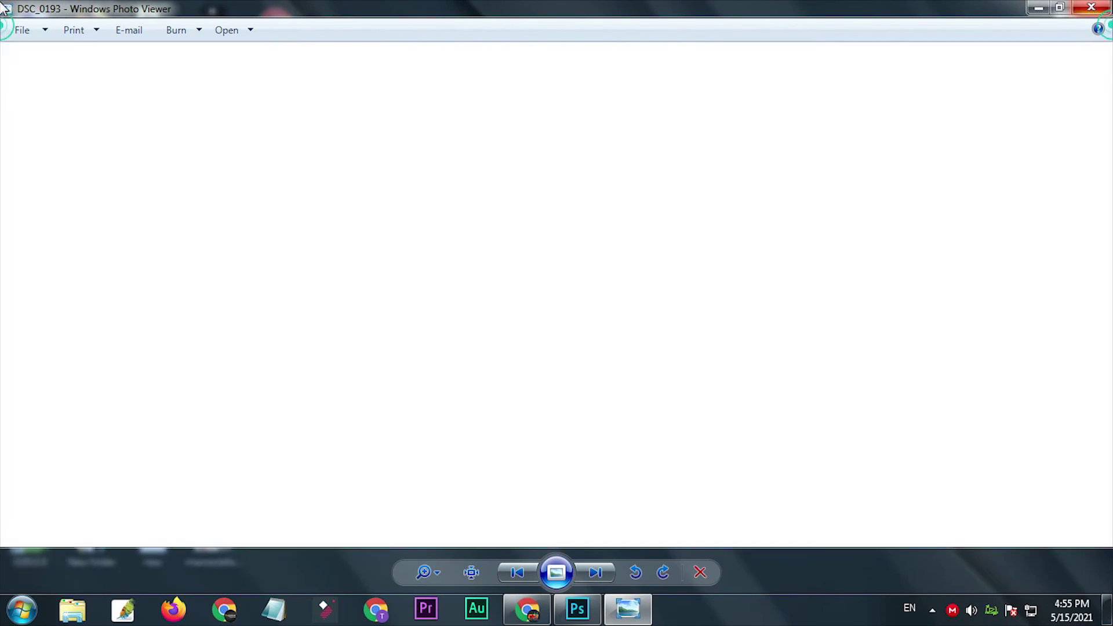
pyautogui.rightClick(512, 187)
pyautogui.click(557, 258)
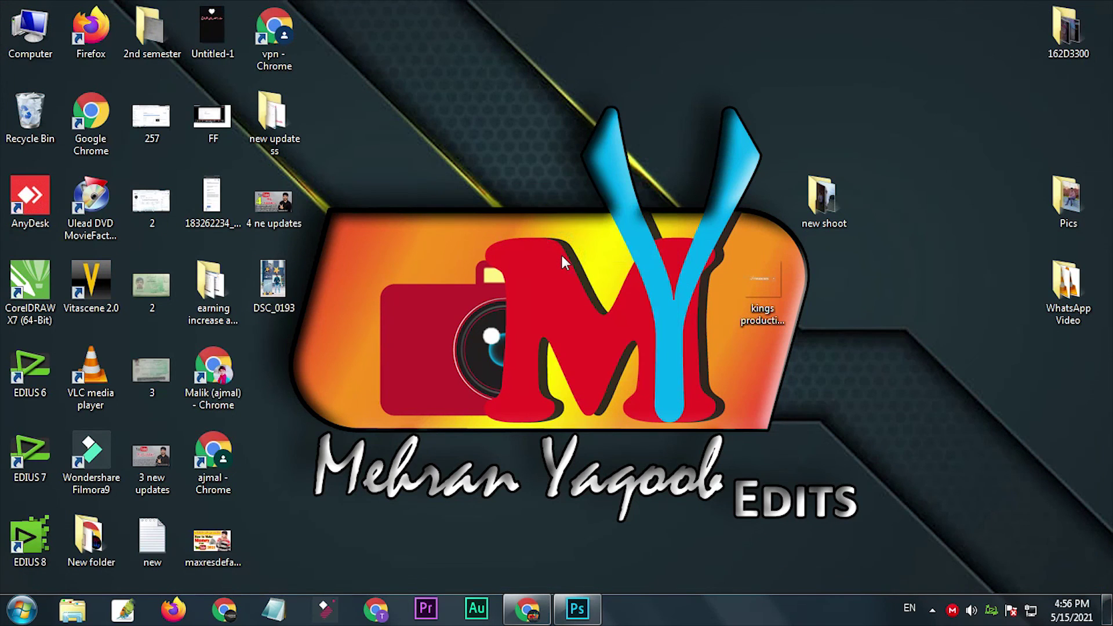